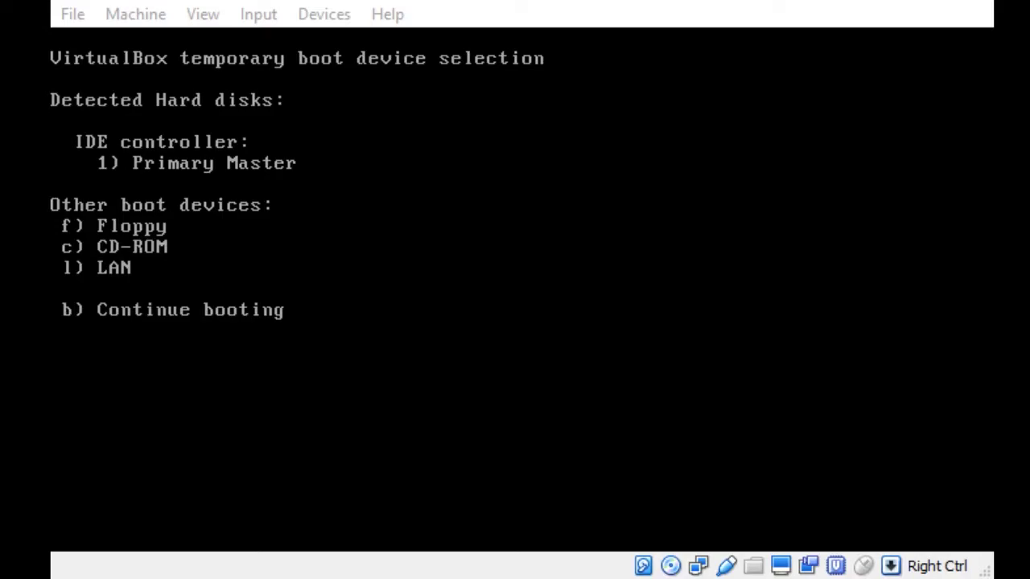
Step: Capture keyboard input in the VirtualBox VM window showing the boot device menu
{"action": "left_click", "coordinate": [522, 1]}
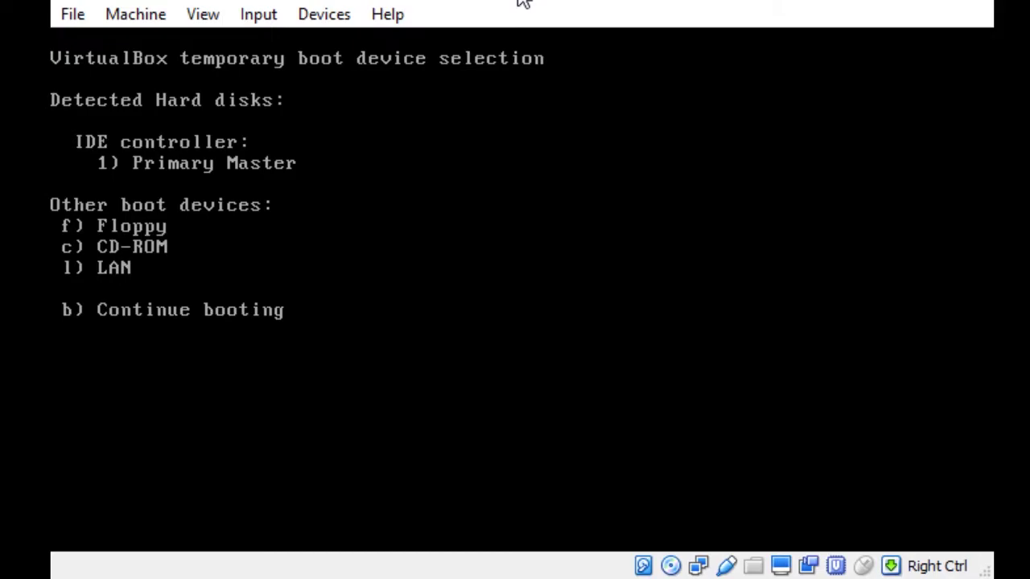
Step: Boot the VM from the CD-ROM with the C key, up to the Welcome to Haiku window
{"action": "key", "text": "c"}
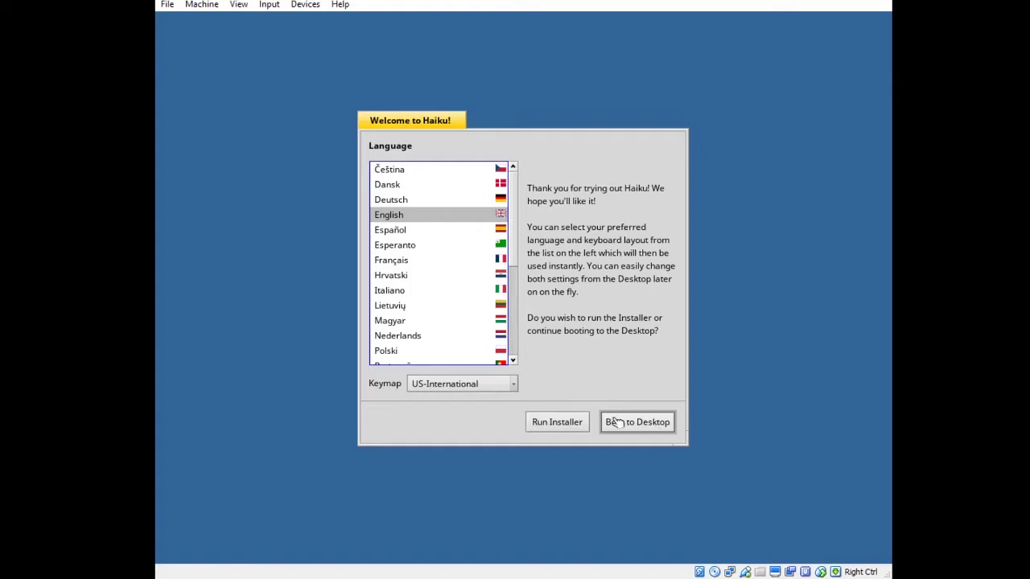
Step: Start the Installer, getting past its notes and the no-suitable-partitions warning
{"action": "left_click", "coordinate": [559, 424]}
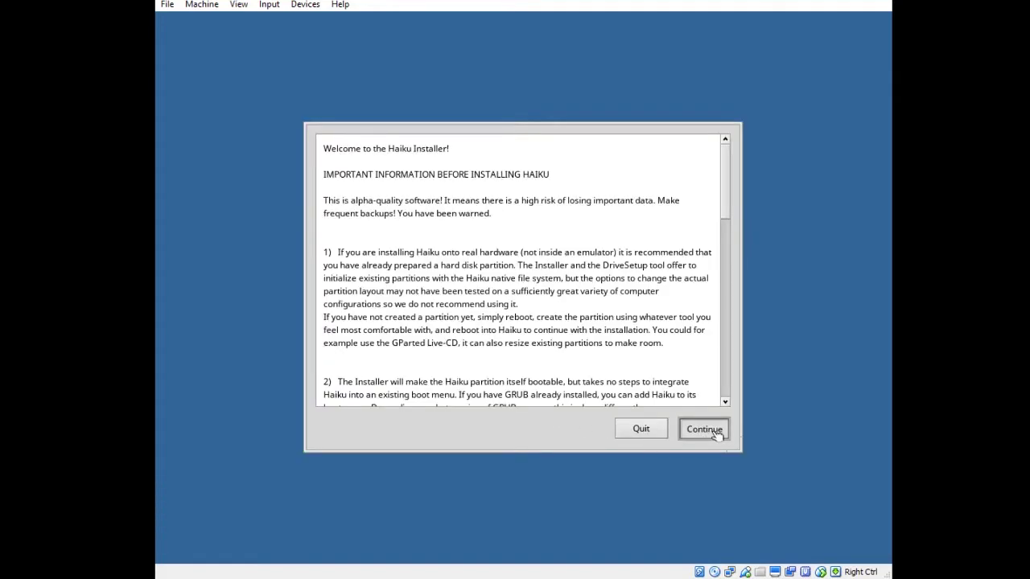
{"action": "left_click", "coordinate": [716, 435]}
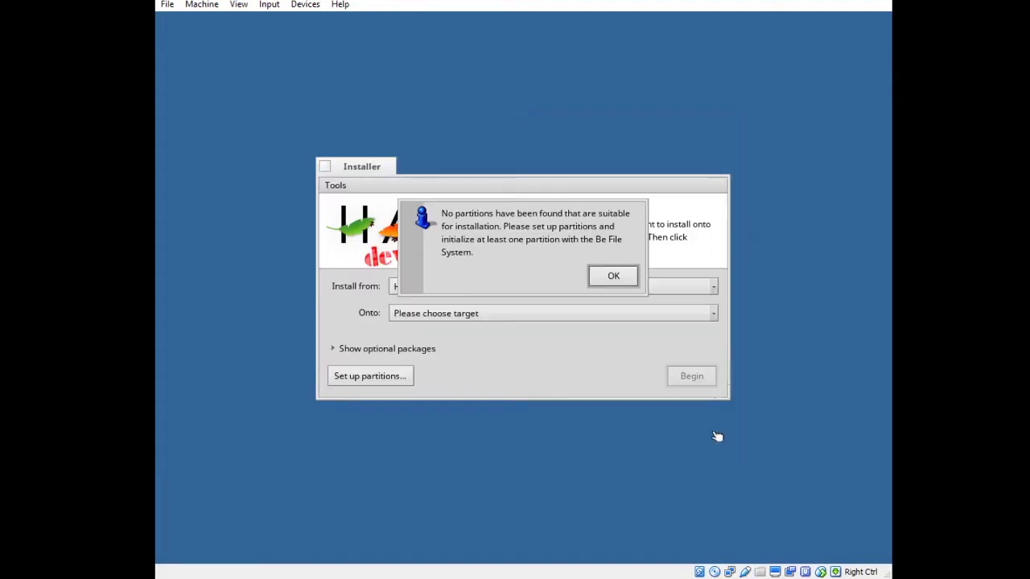
{"action": "left_click", "coordinate": [613, 275]}
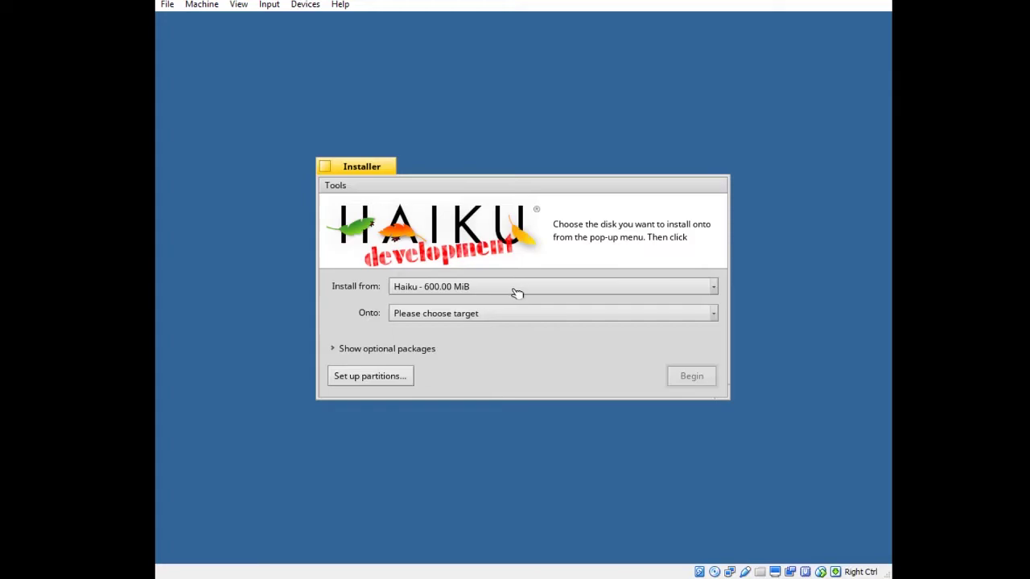
Step: Find no install target in the Onto list and launch DriveSetup
{"action": "left_click", "coordinate": [506, 315]}
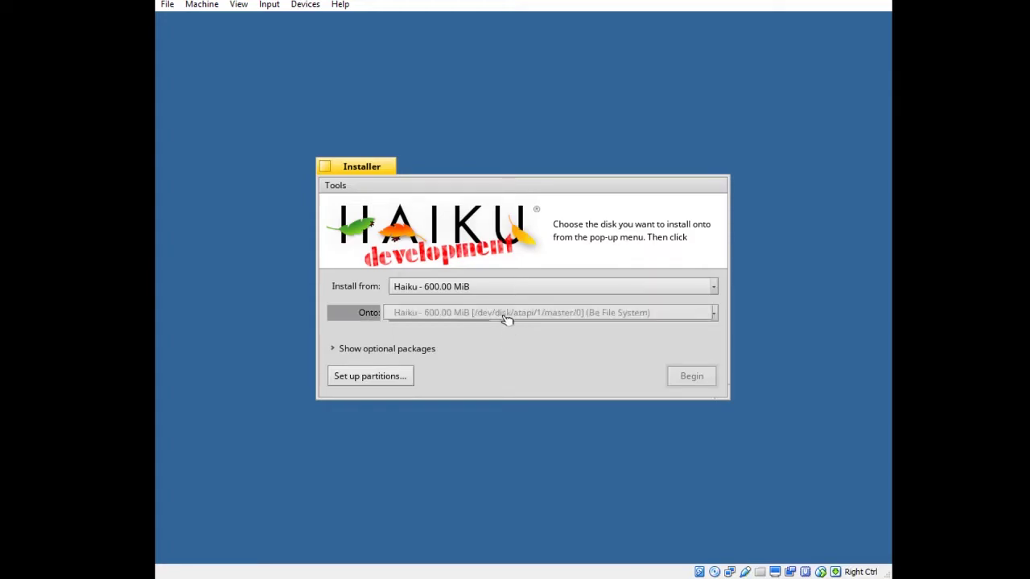
{"action": "left_click", "coordinate": [523, 313]}
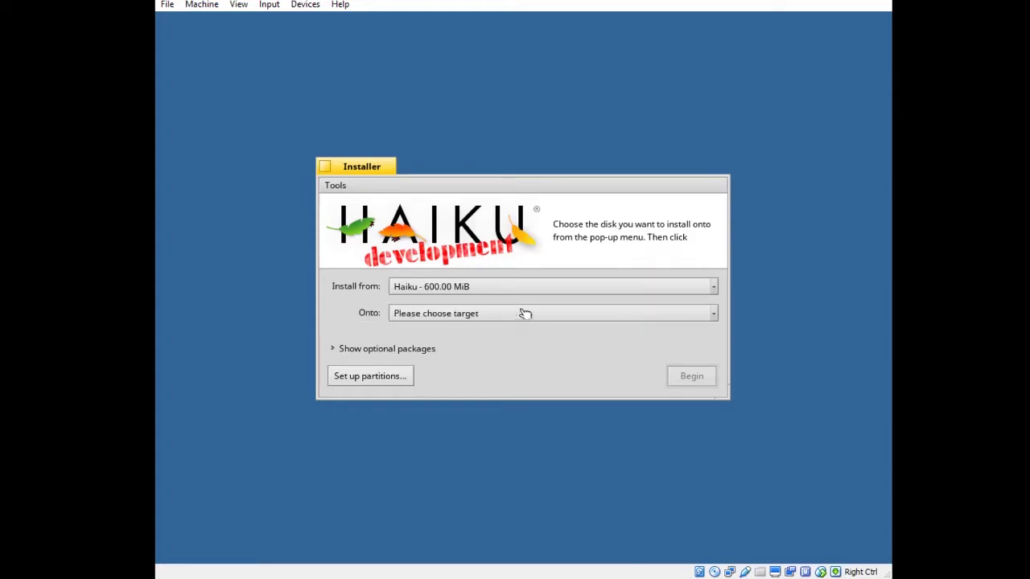
{"action": "left_click", "coordinate": [450, 318]}
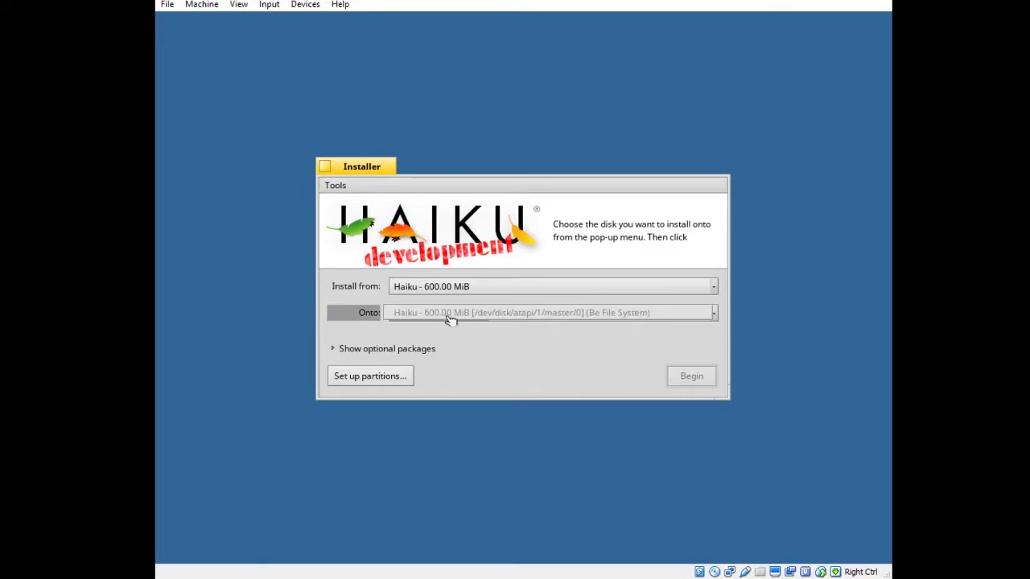
{"action": "left_click", "coordinate": [603, 319]}
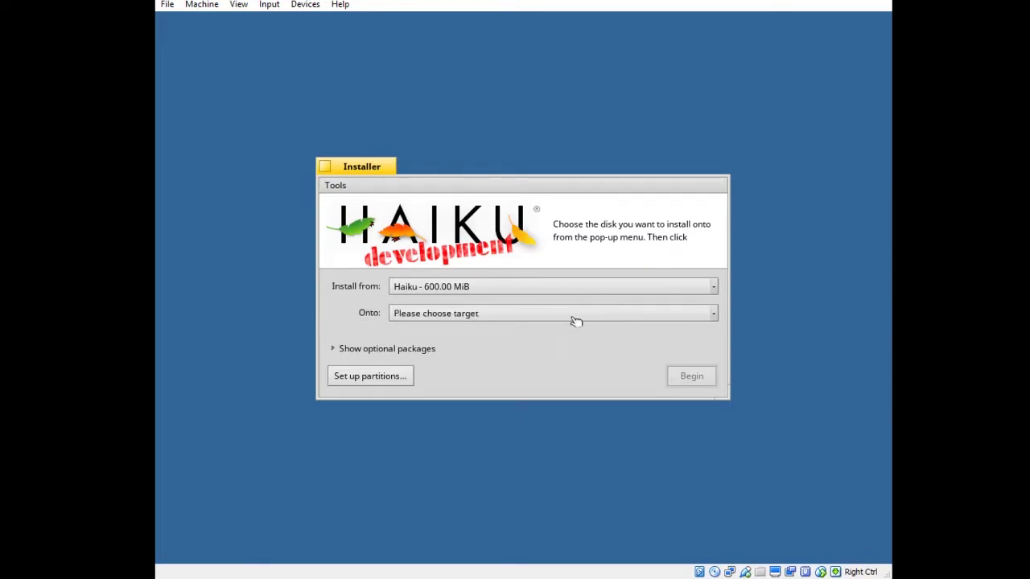
{"action": "left_click", "coordinate": [375, 376]}
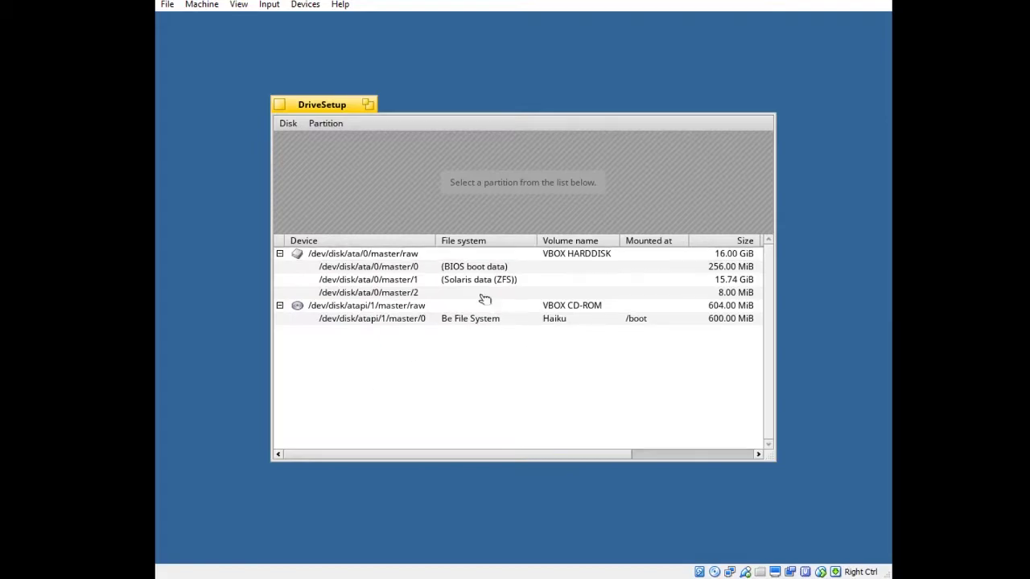
Step: Delete the BIOS boot, Solaris ZFS and 8 MiB partitions on the 16 GiB disk
{"action": "left_click", "coordinate": [468, 272]}
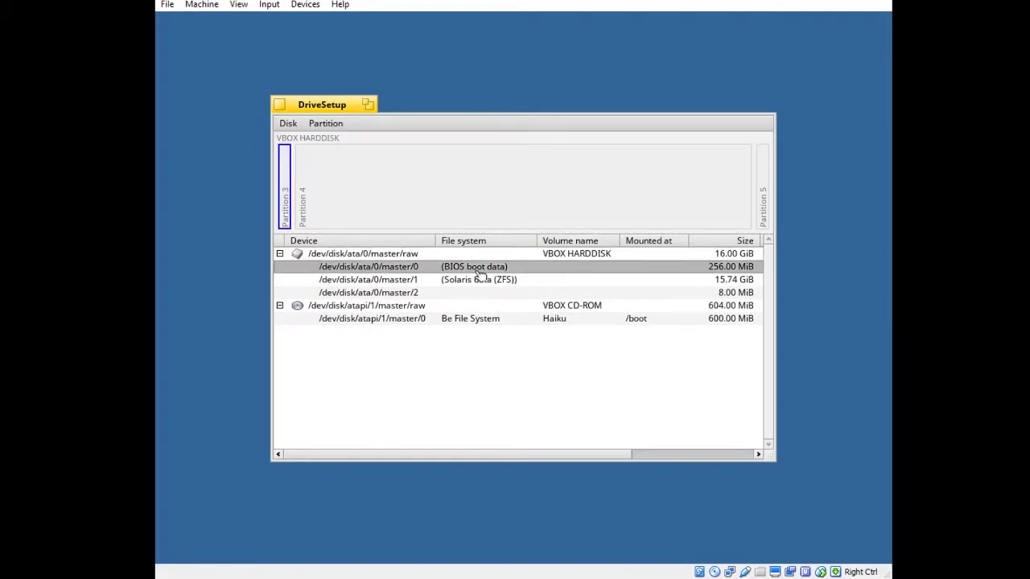
{"action": "right_click", "coordinate": [477, 271]}
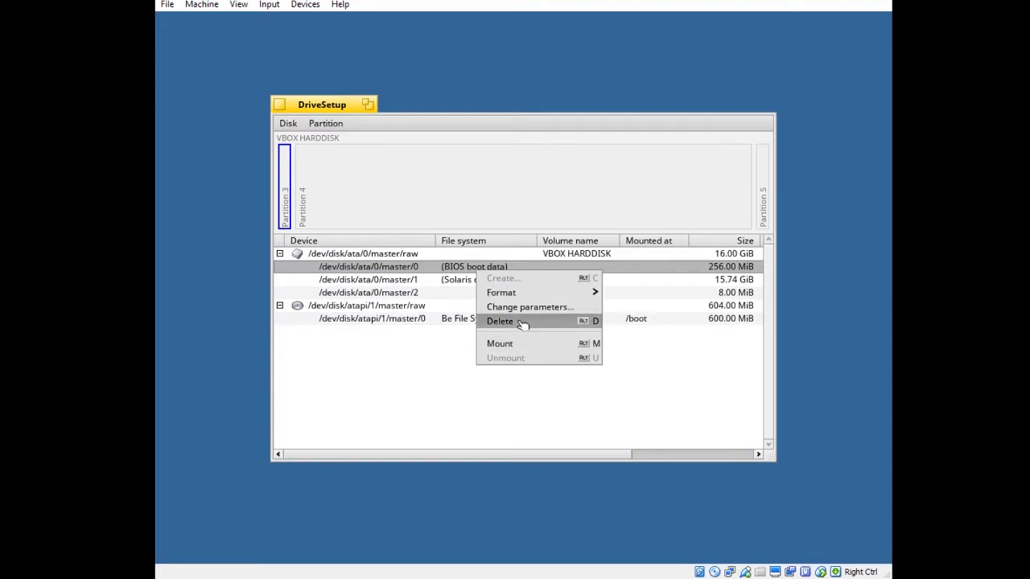
{"action": "left_click", "coordinate": [523, 322]}
{"action": "left_click", "coordinate": [511, 263]}
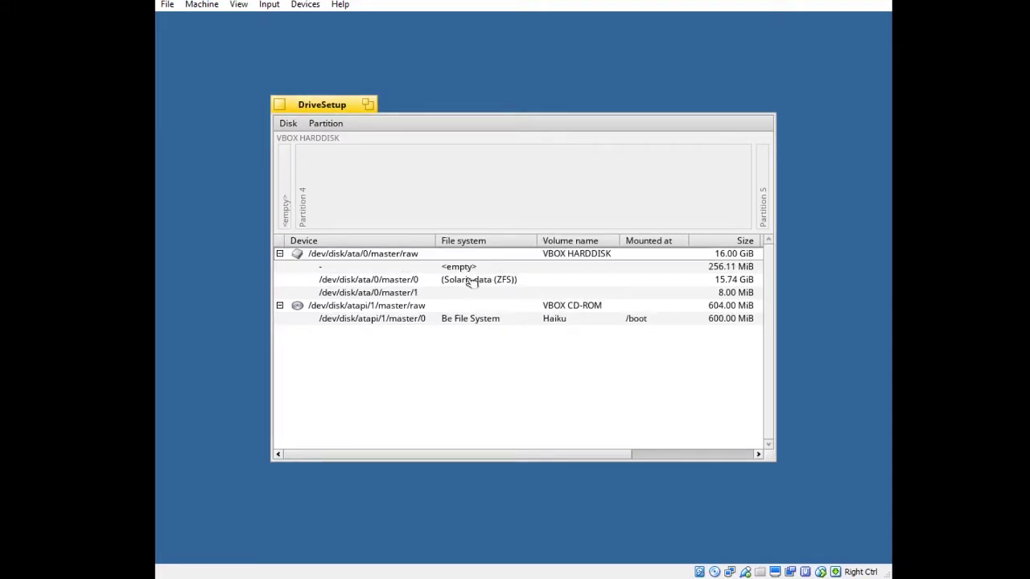
{"action": "right_click", "coordinate": [467, 280]}
{"action": "left_click", "coordinate": [500, 331]}
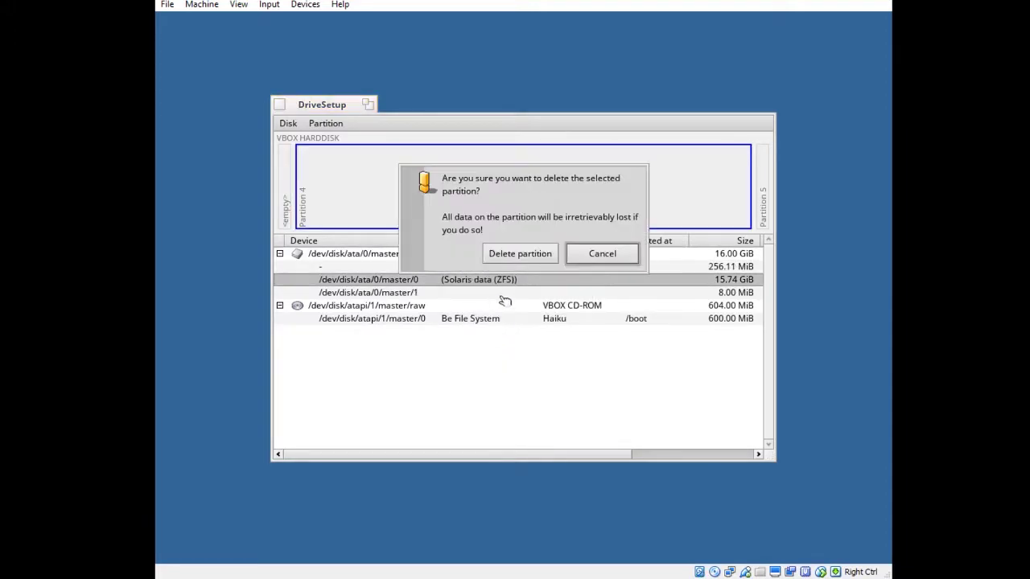
{"action": "left_click", "coordinate": [525, 254]}
{"action": "left_click", "coordinate": [457, 281]}
{"action": "right_click", "coordinate": [455, 280]}
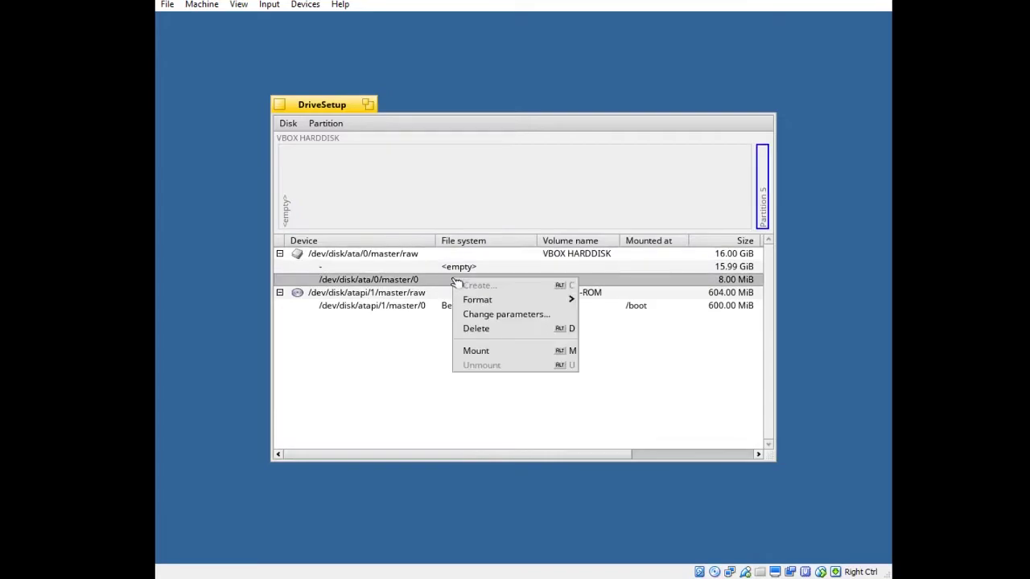
{"action": "left_click", "coordinate": [501, 329]}
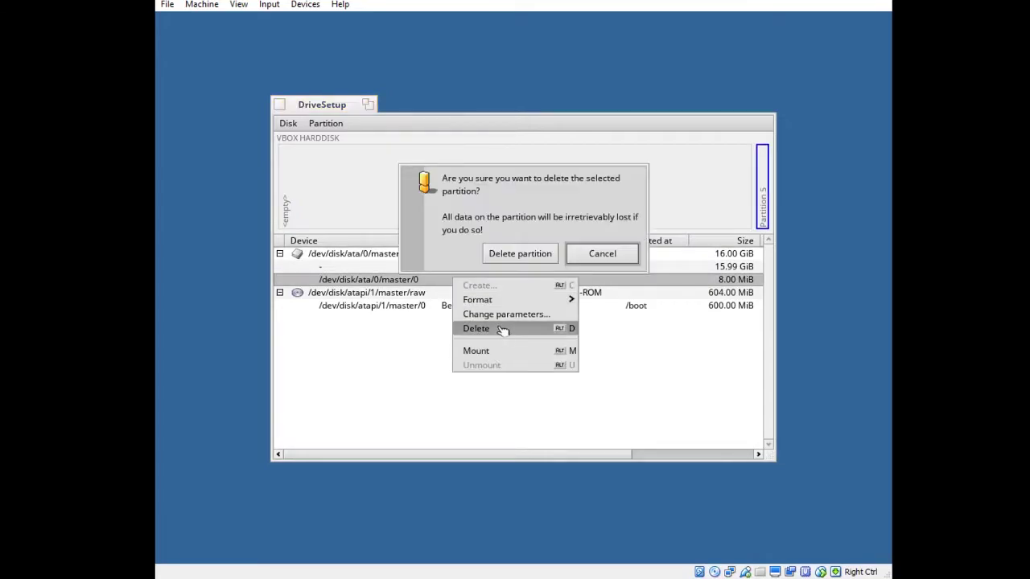
Step: Confirm the 8 MiB deletion, then create and write a 1024 MiB Linux swap partition
{"action": "left_click", "coordinate": [524, 264]}
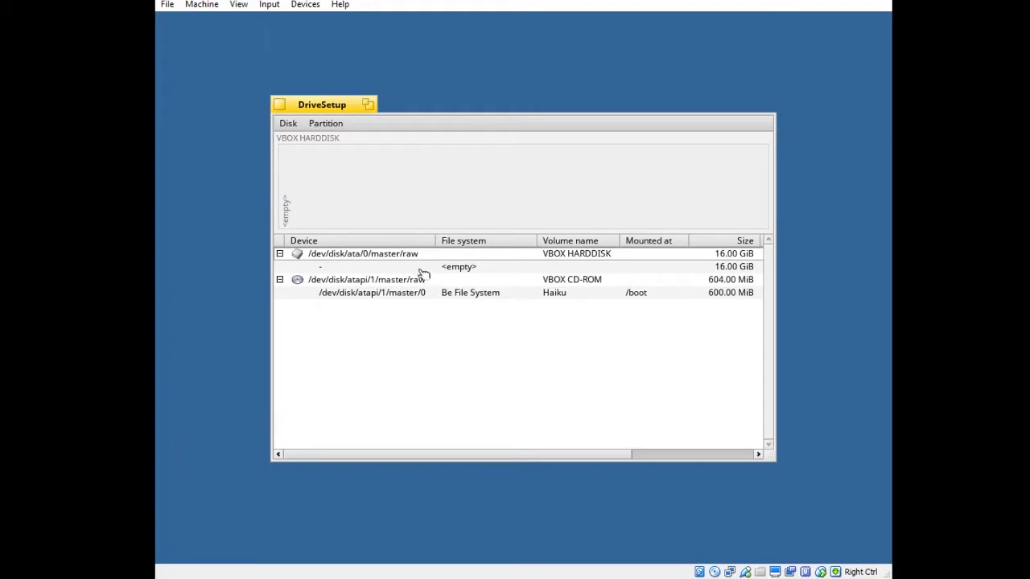
{"action": "left_click", "coordinate": [421, 269]}
{"action": "right_click", "coordinate": [421, 269]}
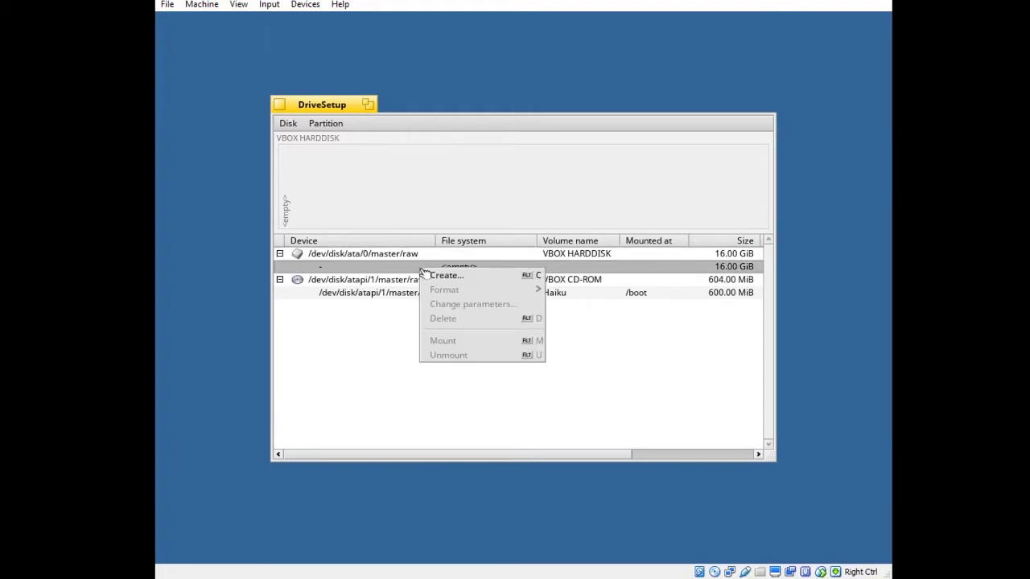
{"action": "left_click", "coordinate": [486, 275]}
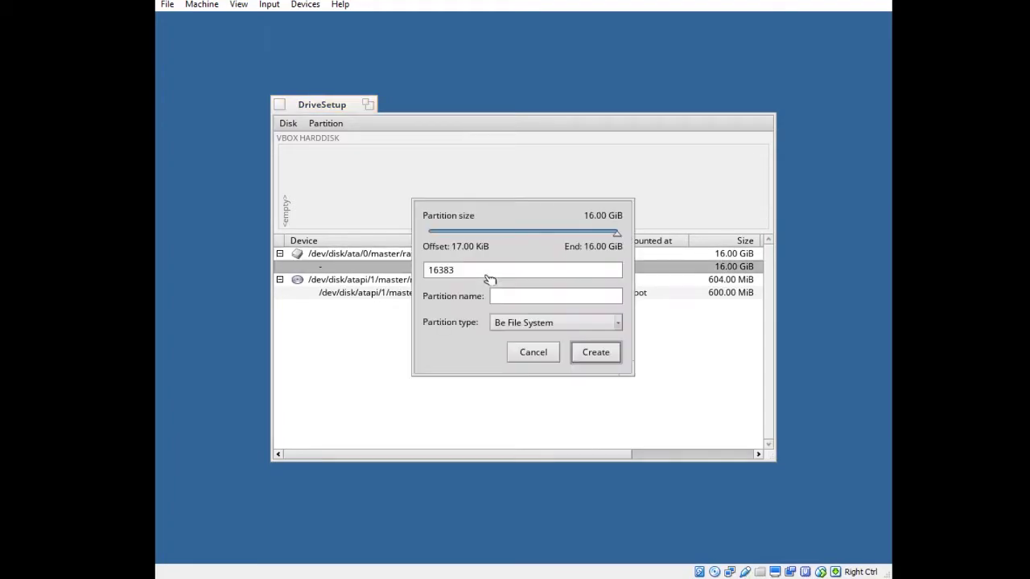
{"action": "left_click", "coordinate": [541, 326]}
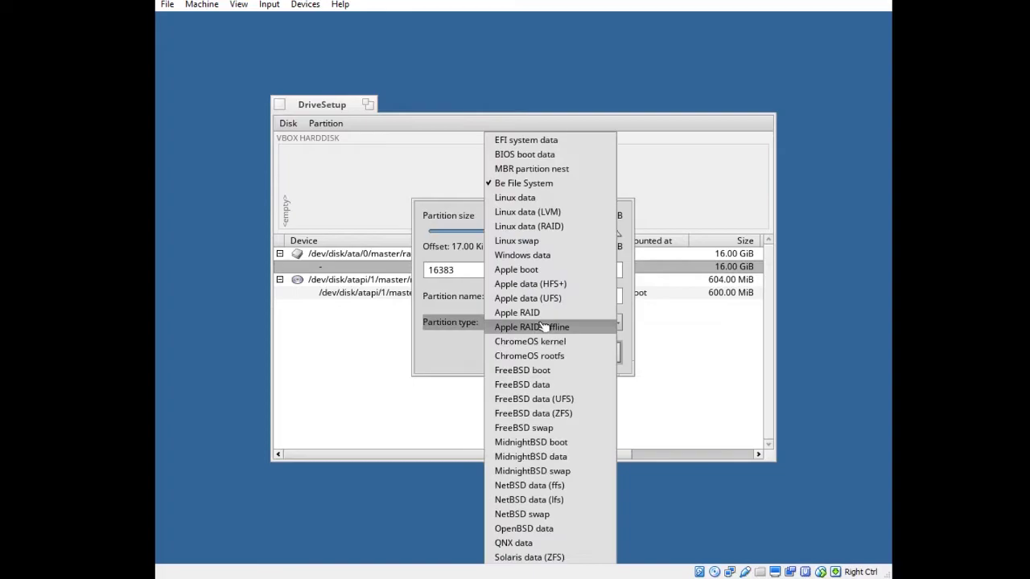
{"action": "left_click", "coordinate": [537, 243]}
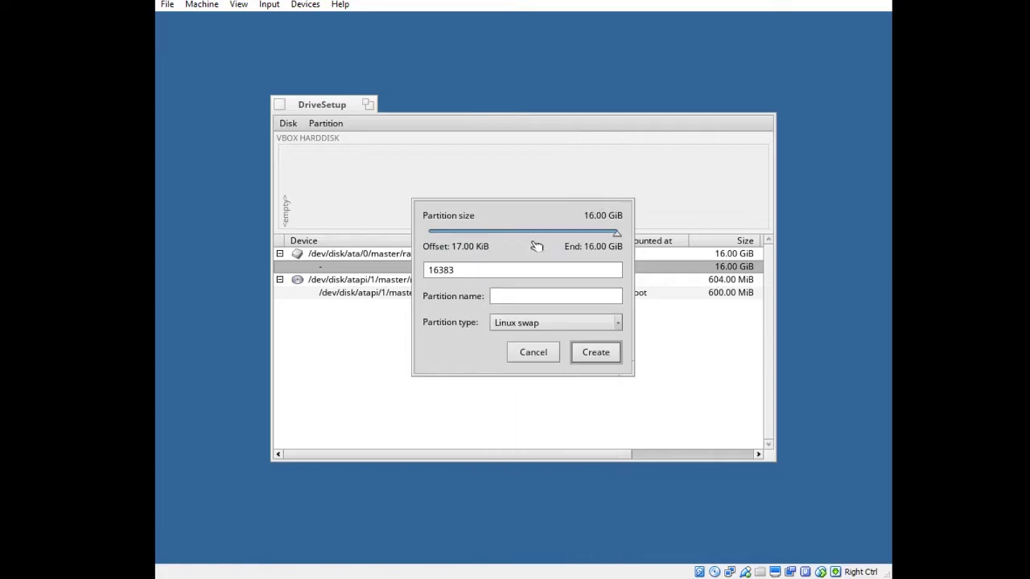
{"action": "left_click_drag", "start_coordinate": [503, 271], "coordinate": [413, 272]}
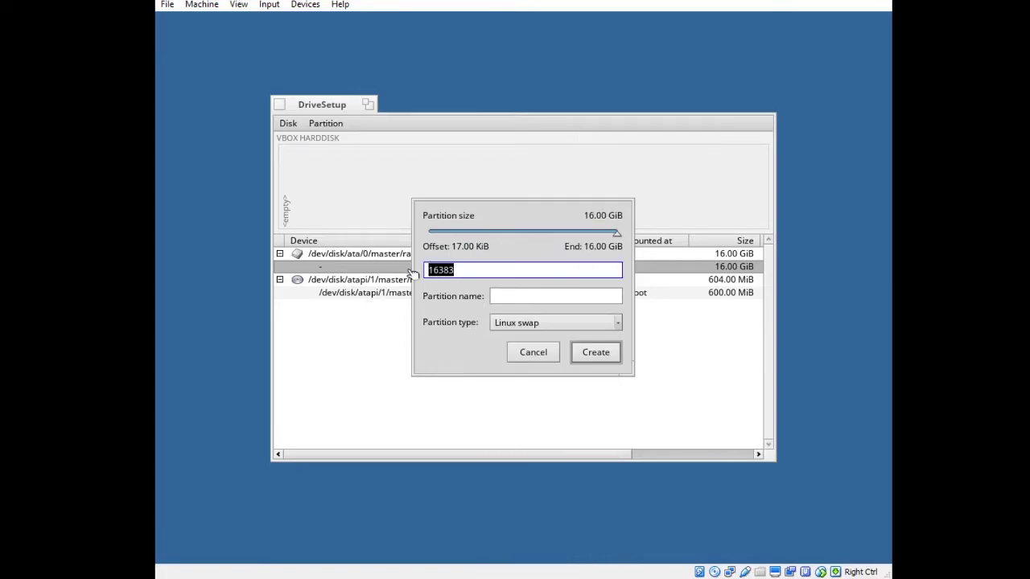
{"action": "type", "text": "1"}
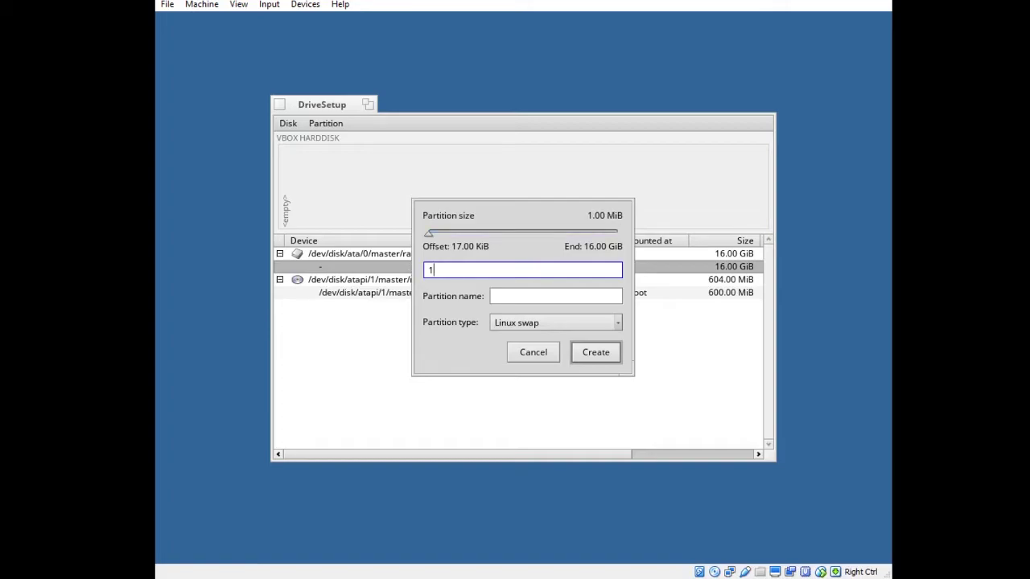
{"action": "type", "text": "024"}
{"action": "left_click", "coordinate": [593, 358]}
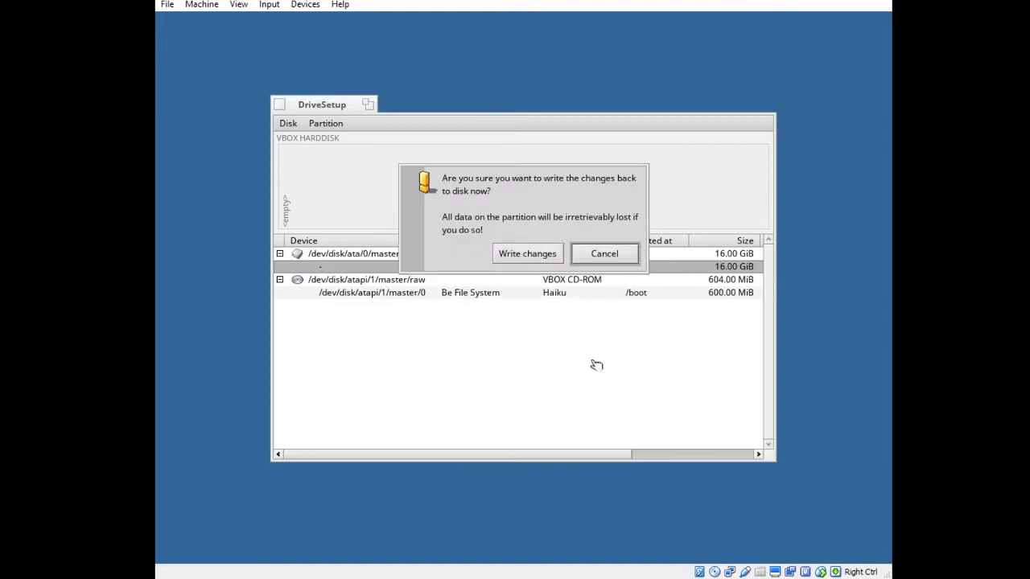
{"action": "left_click", "coordinate": [552, 257]}
Step: Create and write a full-size 15 GiB Be File System partition after the swap
{"action": "left_click", "coordinate": [447, 278]}
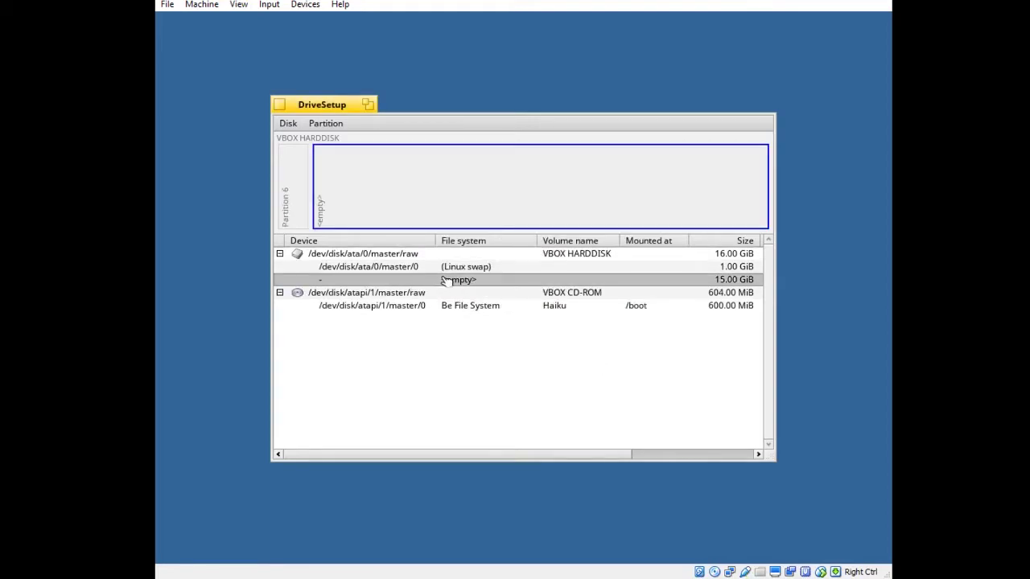
{"action": "right_click", "coordinate": [407, 283]}
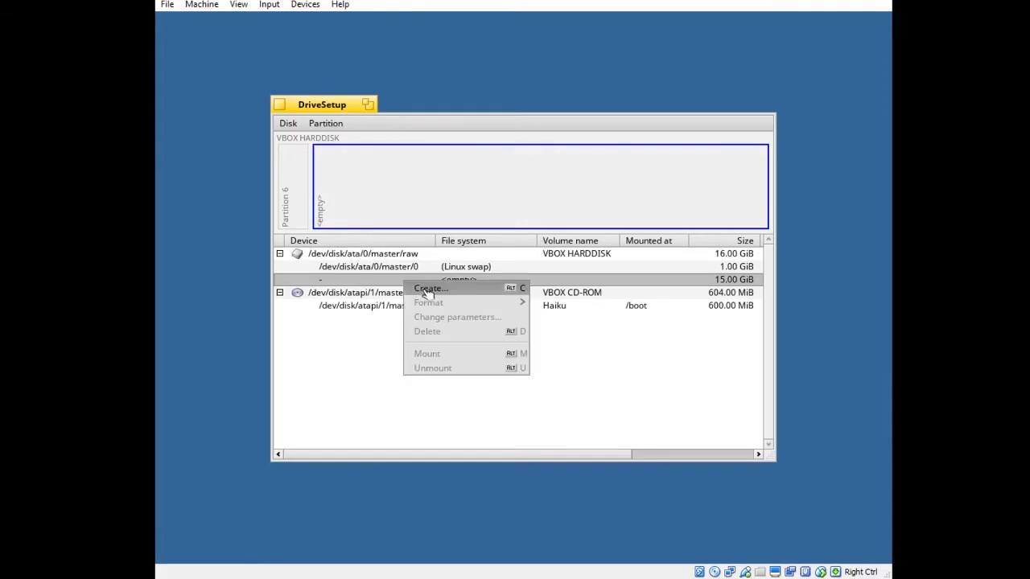
{"action": "left_click", "coordinate": [427, 288]}
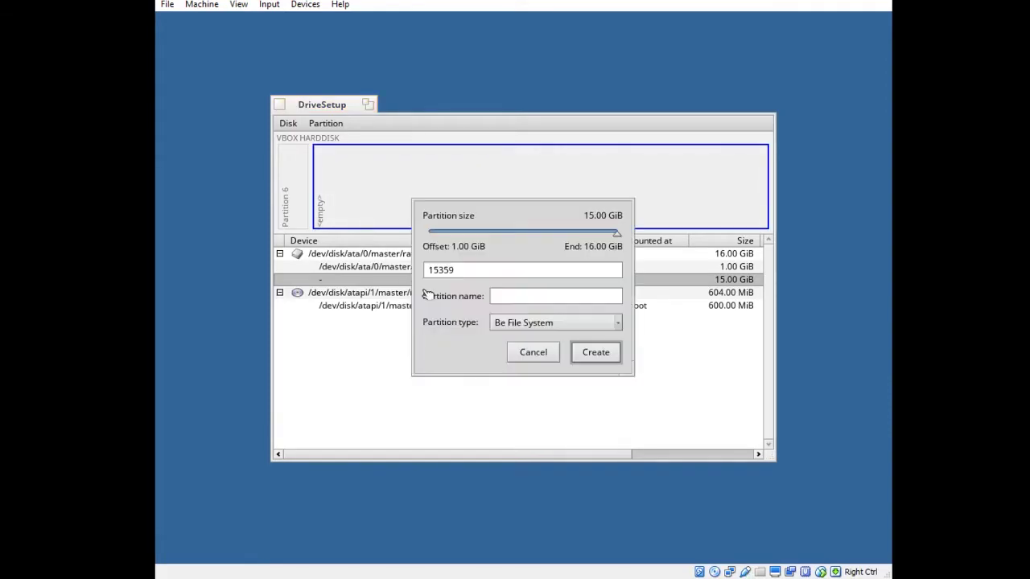
{"action": "left_click", "coordinate": [525, 322]}
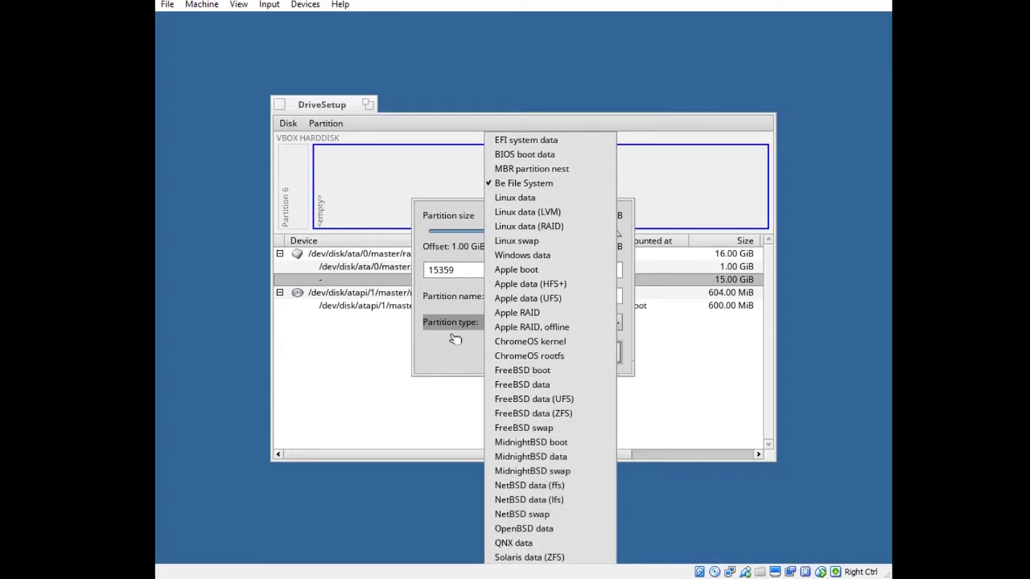
{"action": "left_click", "coordinate": [447, 337]}
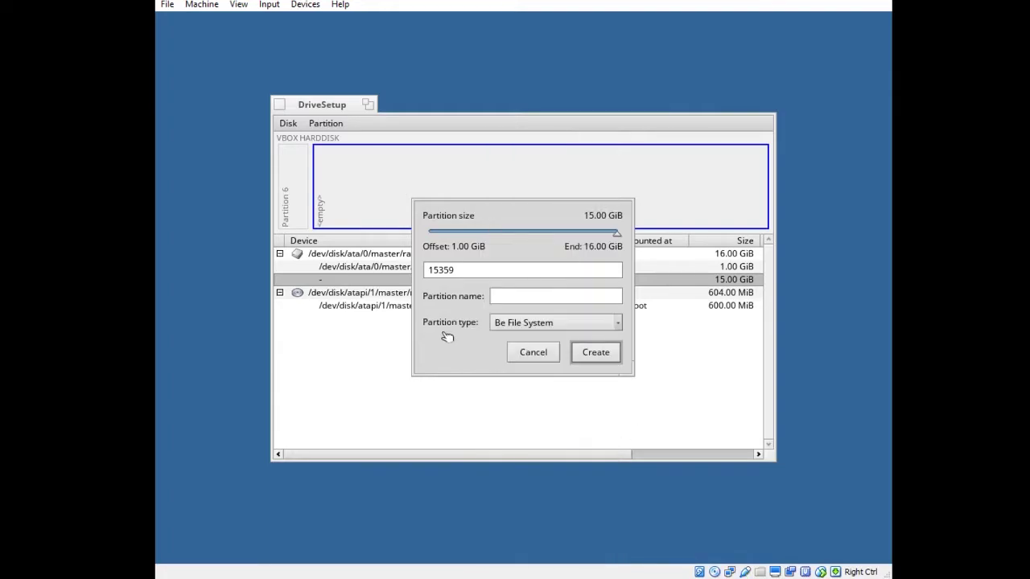
{"action": "left_click", "coordinate": [600, 354]}
{"action": "left_click", "coordinate": [543, 253]}
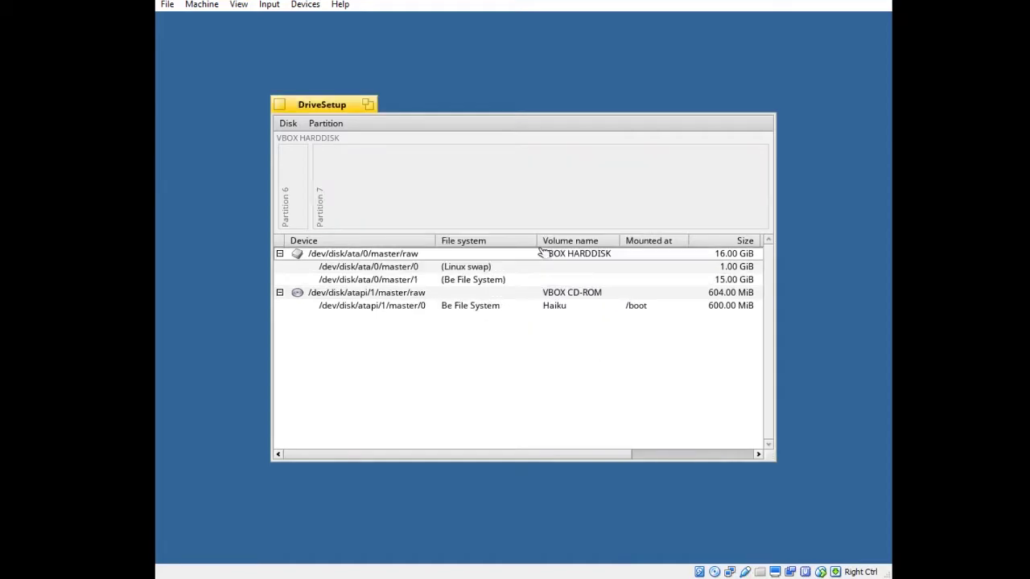
Step: Browse DriveSetup's Disk and Partition menus without choosing anything
{"action": "left_click", "coordinate": [288, 127]}
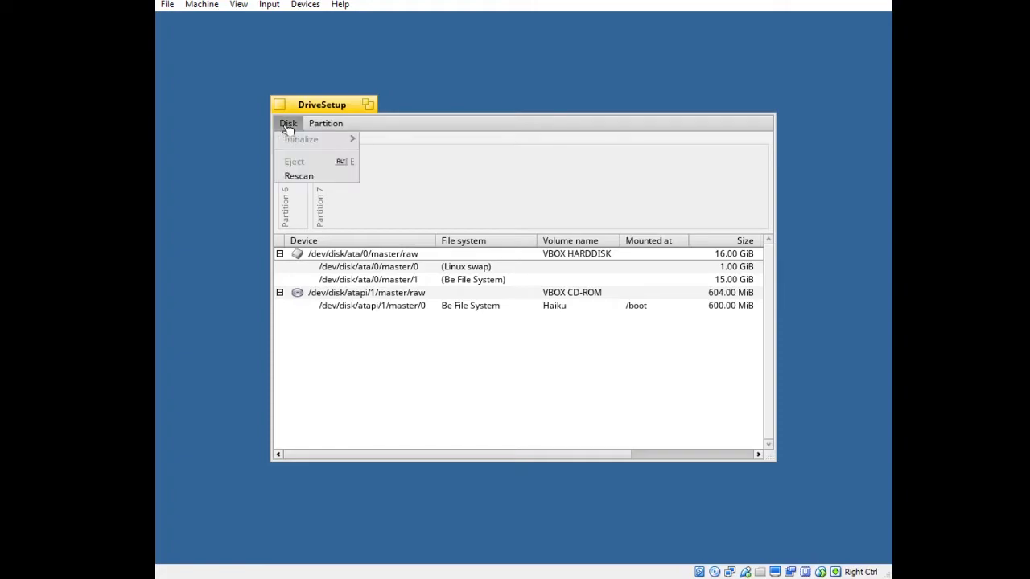
{"action": "left_click", "coordinate": [288, 127]}
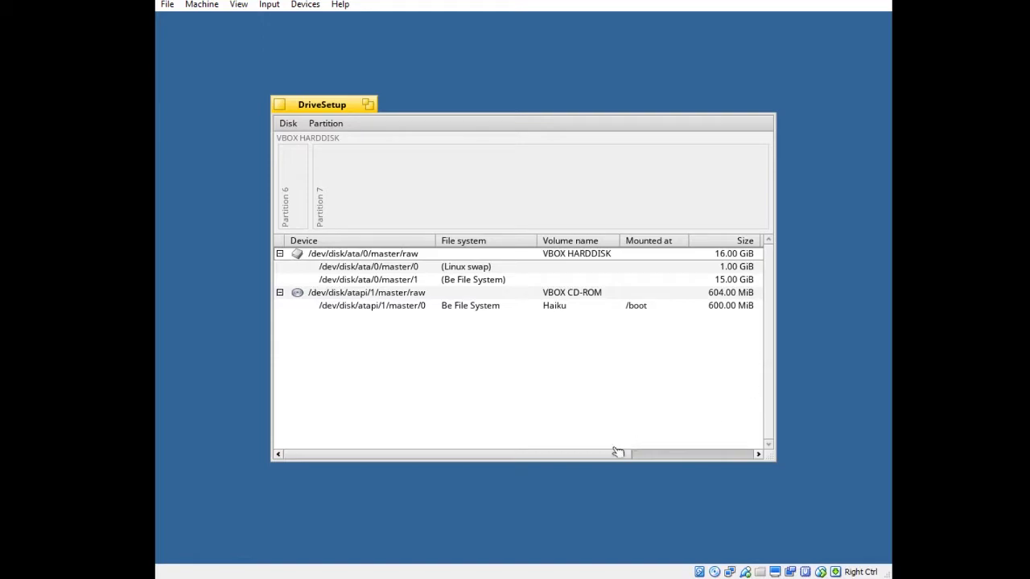
{"action": "left_click_drag", "start_coordinate": [618, 452], "coordinate": [730, 453]}
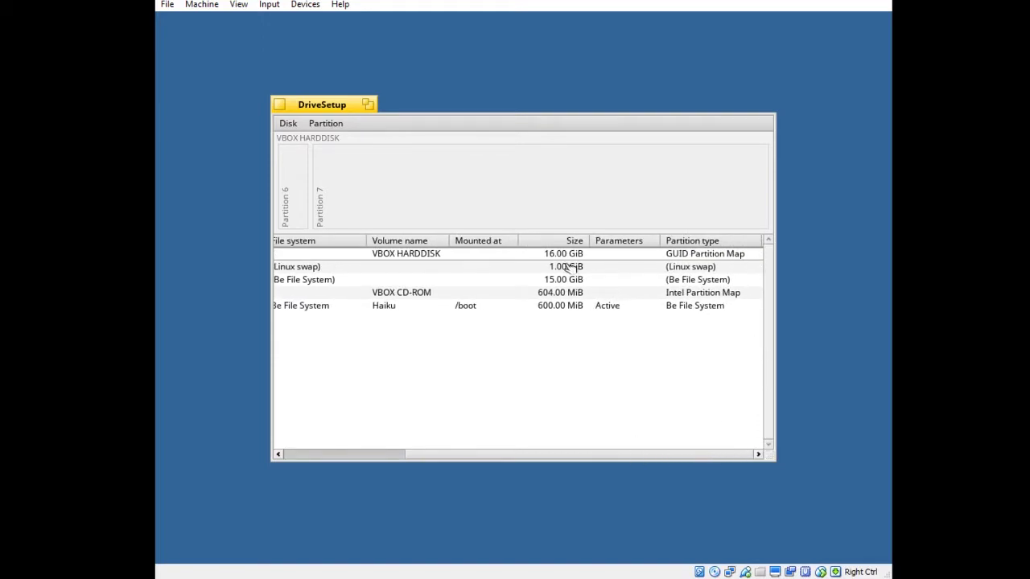
{"action": "left_click", "coordinate": [290, 124]}
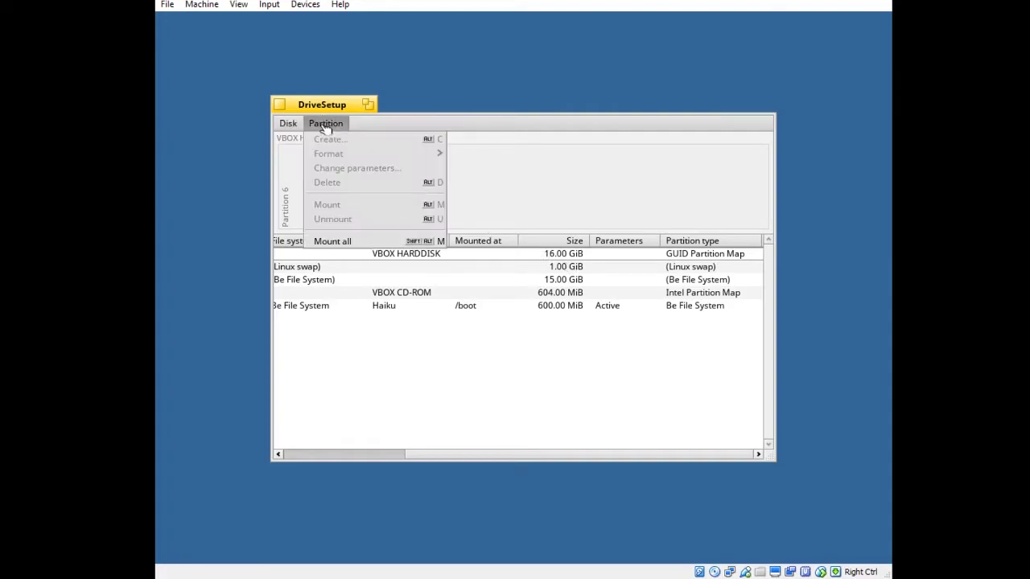
{"action": "left_click", "coordinate": [361, 247]}
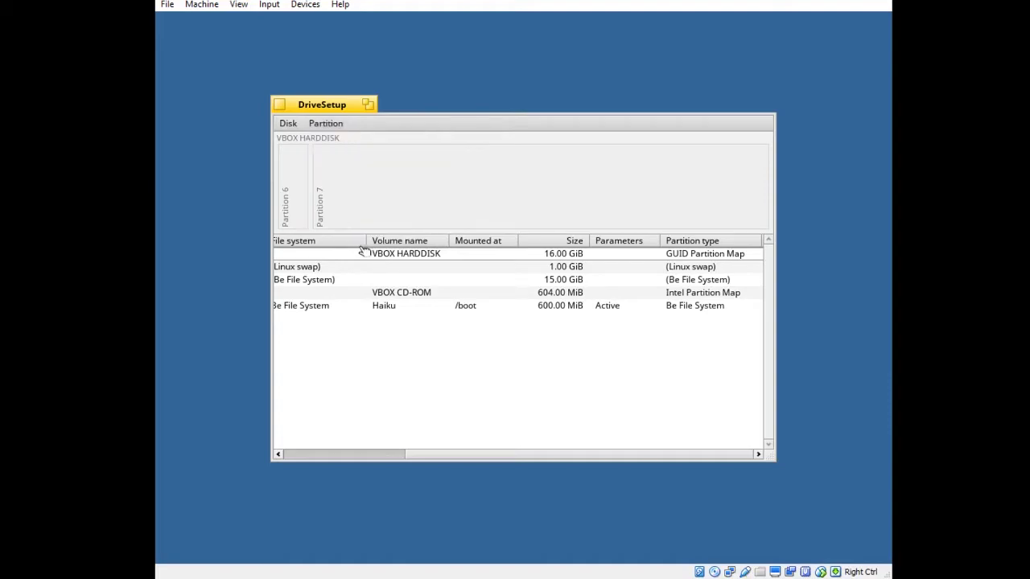
{"action": "left_click_drag", "start_coordinate": [472, 455], "coordinate": [265, 161]}
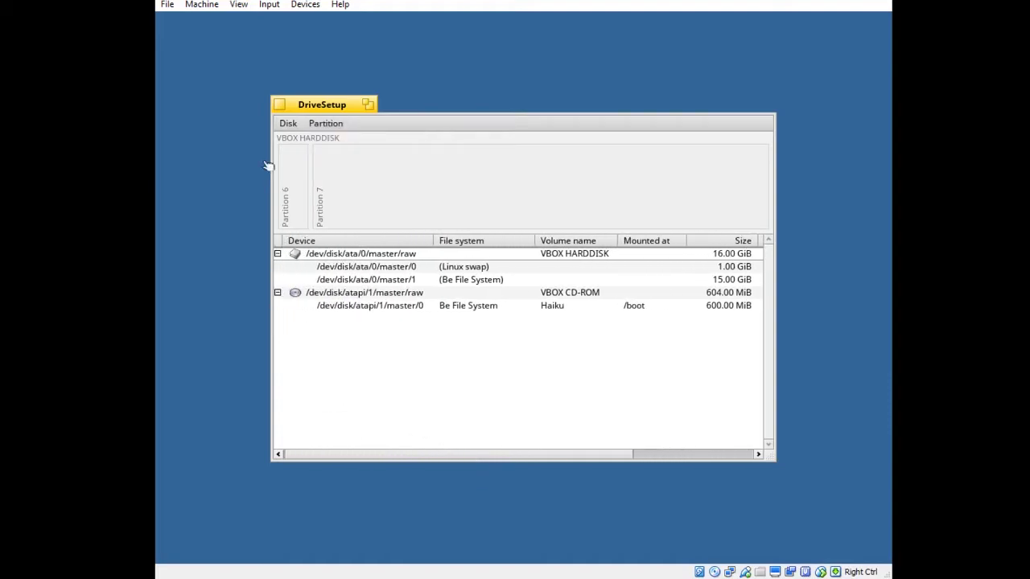
Step: Close DriveSetup, recheck the Onto targets and Tools menu, then close the Installer
{"action": "left_click", "coordinate": [280, 106]}
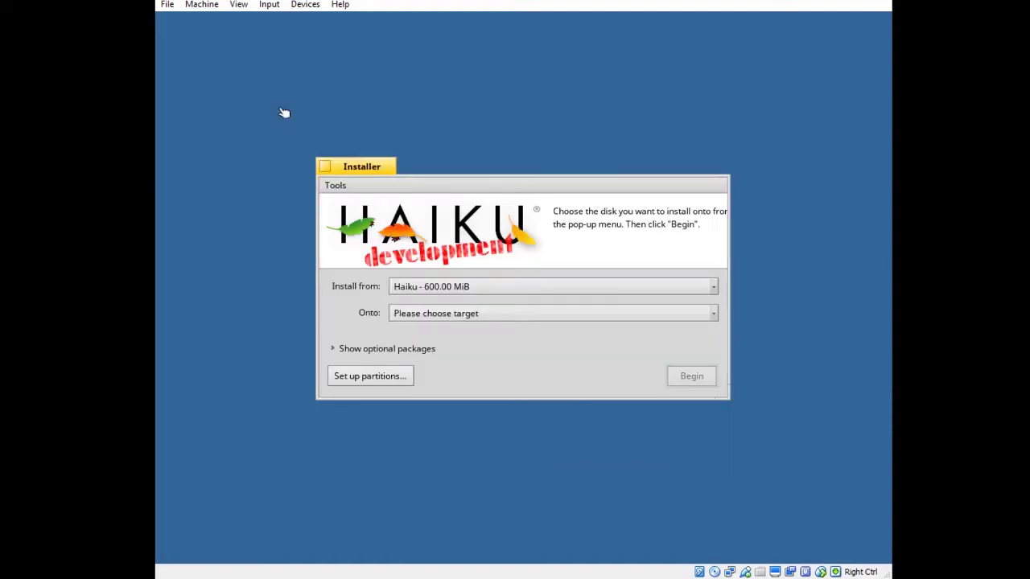
{"action": "left_click", "coordinate": [609, 319]}
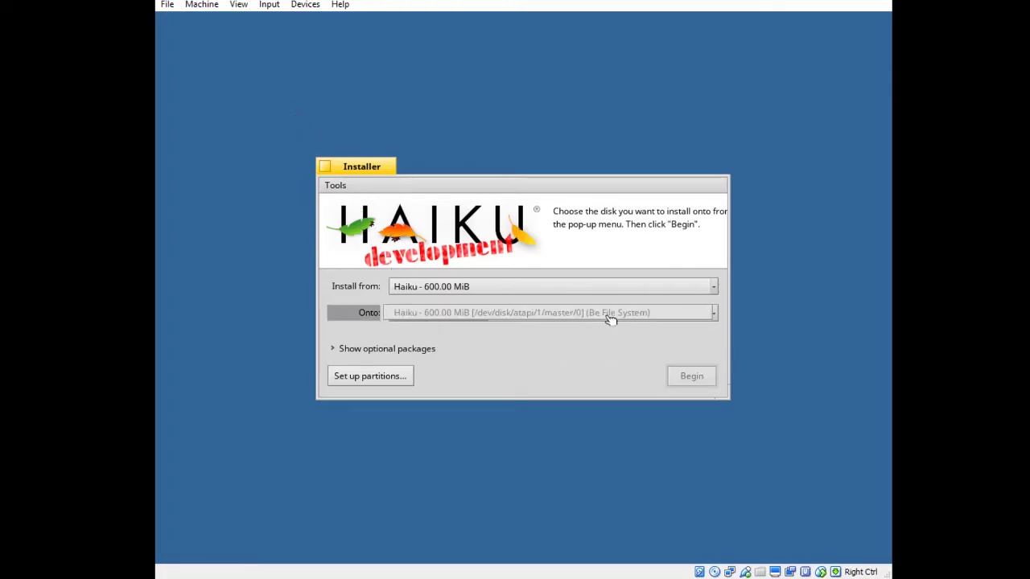
{"action": "left_click", "coordinate": [595, 325]}
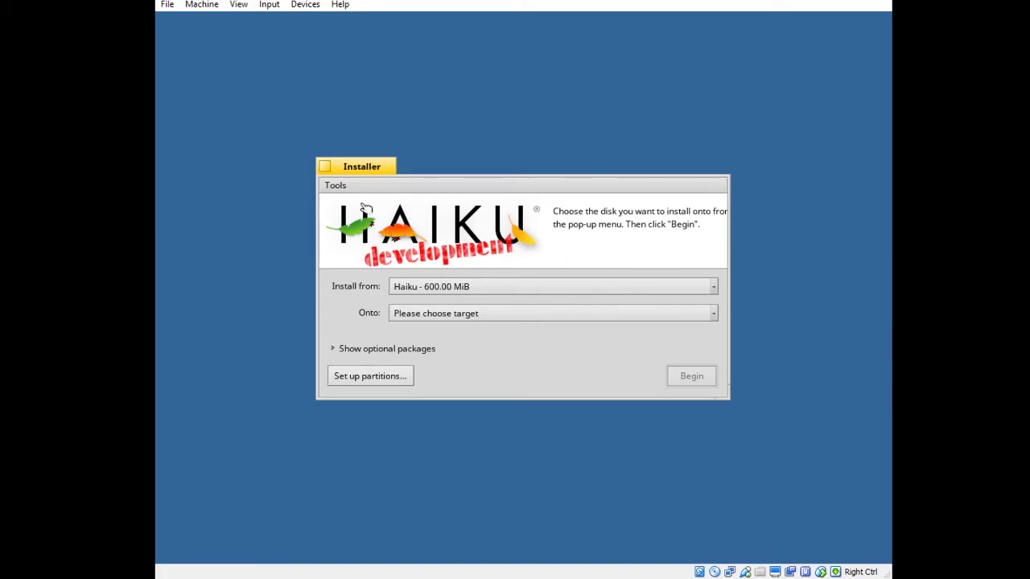
{"action": "left_click", "coordinate": [336, 190]}
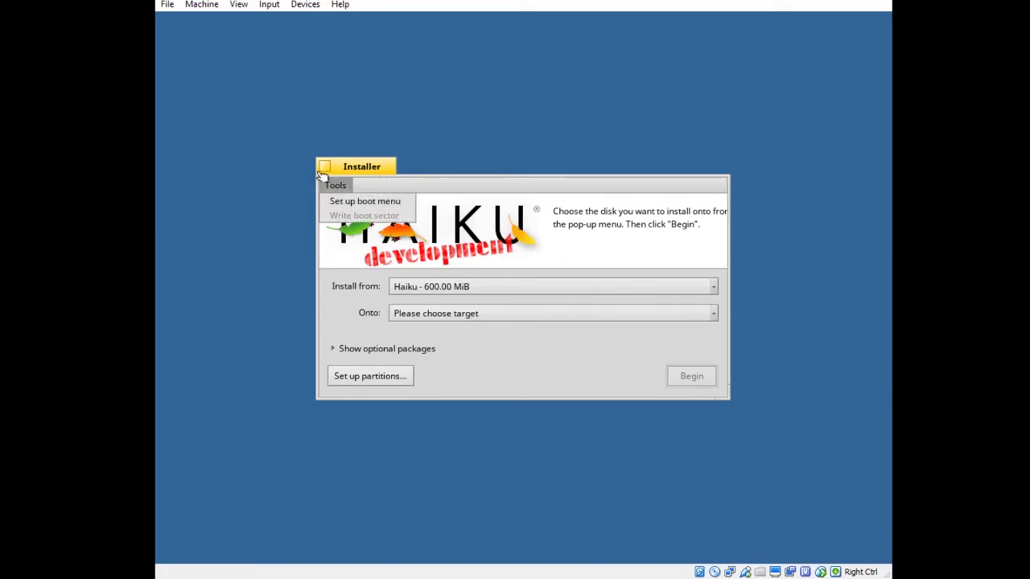
{"action": "left_click", "coordinate": [333, 167]}
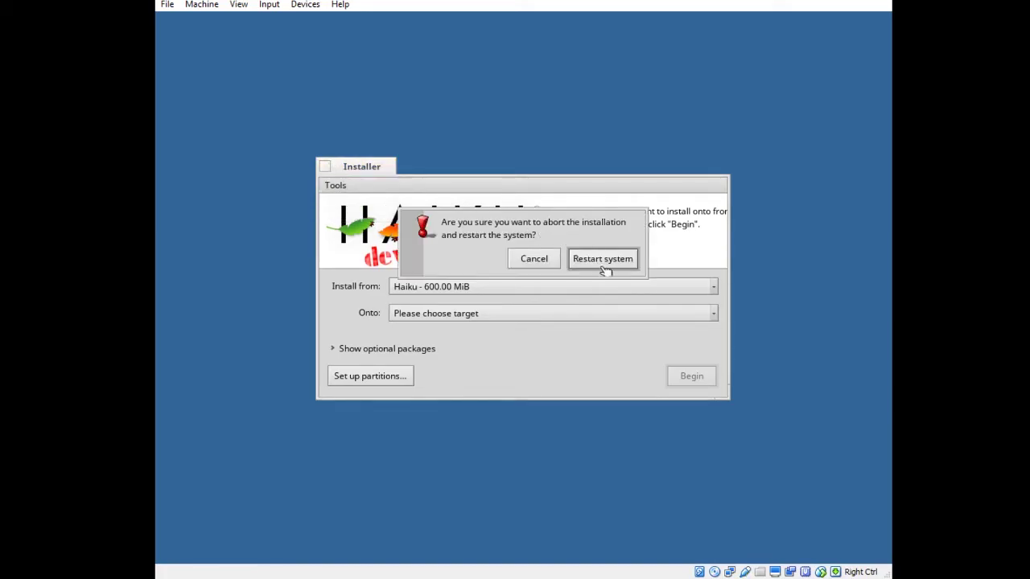
Step: Restart the system, then use Machine > Reset after the grub rescue error
{"action": "left_click", "coordinate": [605, 262]}
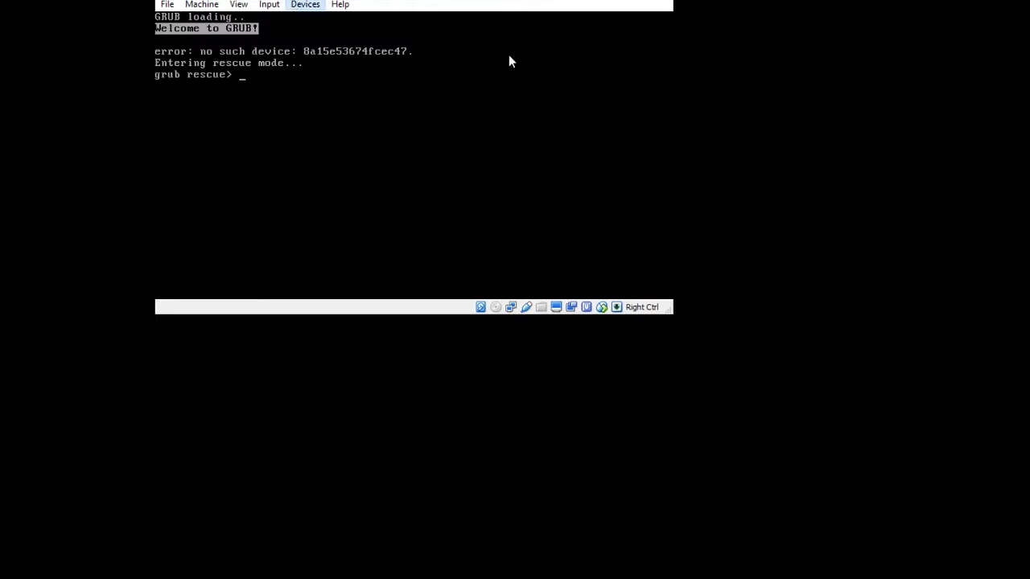
{"action": "left_click", "coordinate": [218, 3]}
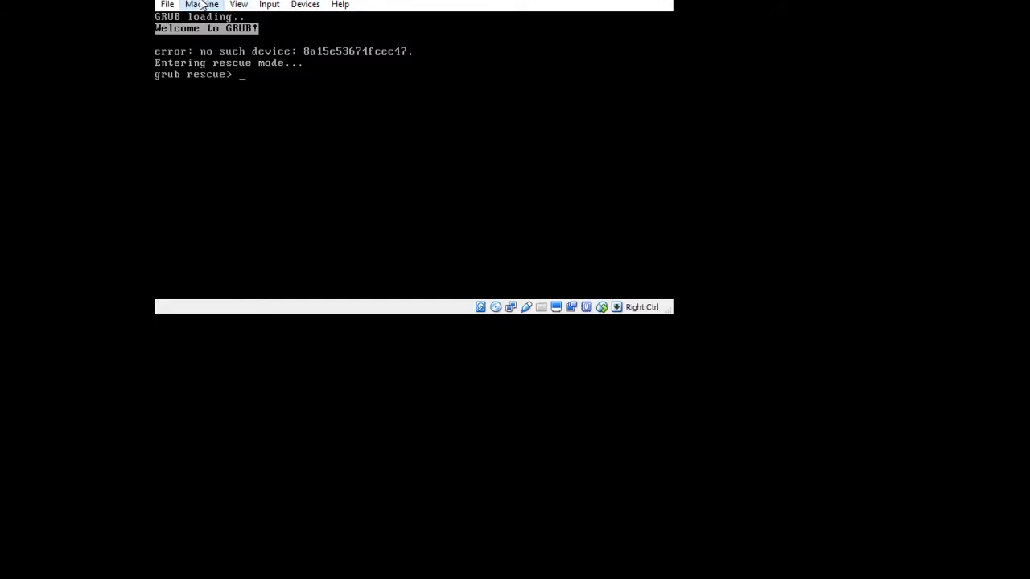
{"action": "left_click", "coordinate": [220, 94]}
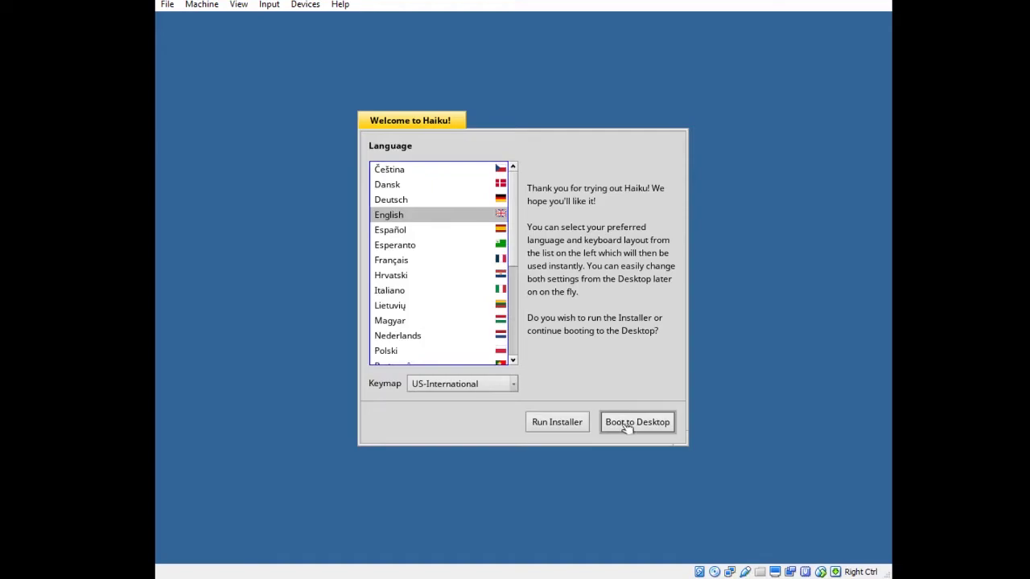
Step: Run the Installer, continue past its notes and dismiss the no-partitions alert
{"action": "left_click", "coordinate": [575, 425]}
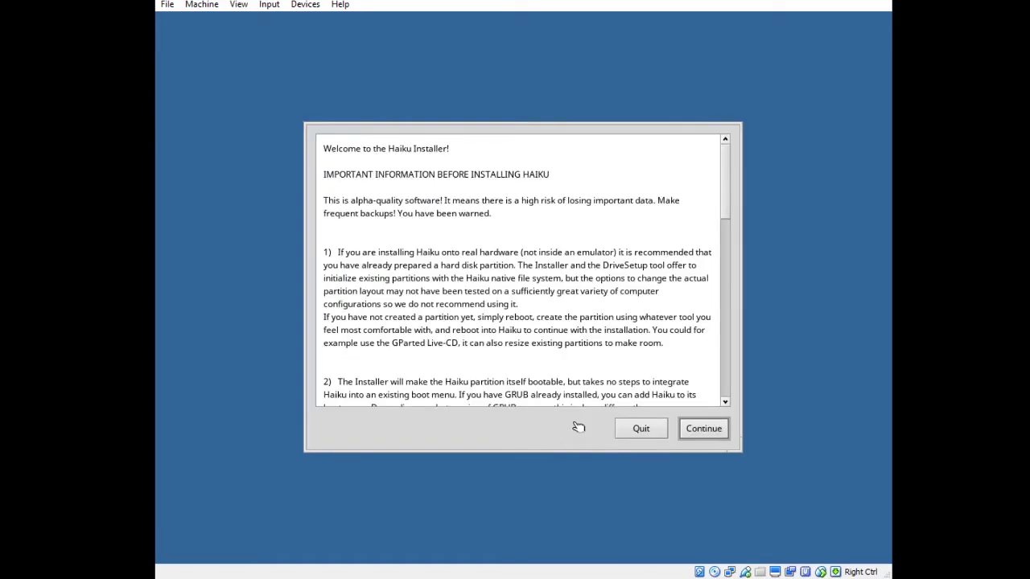
{"action": "left_click", "coordinate": [689, 434]}
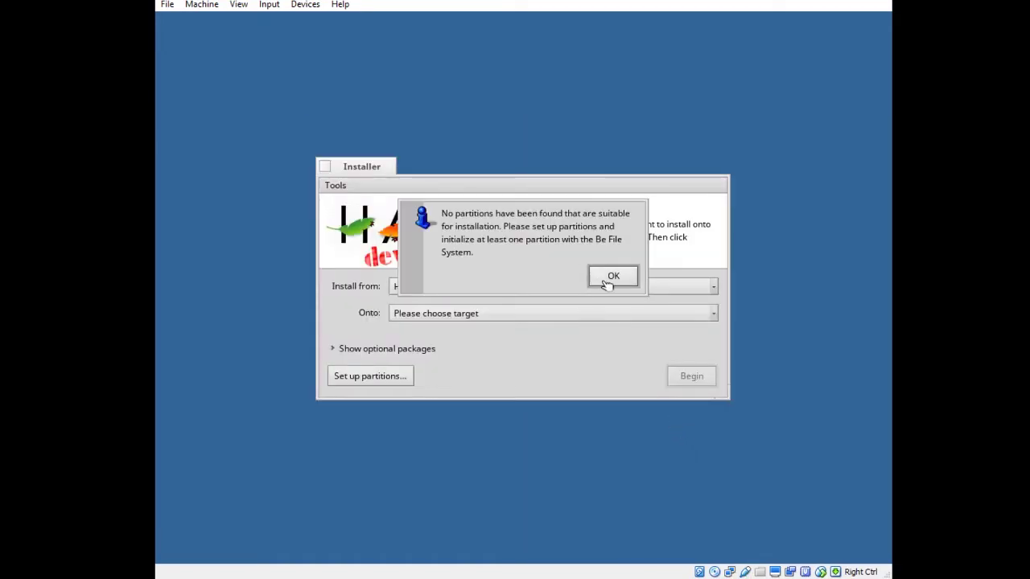
{"action": "left_click", "coordinate": [611, 277]}
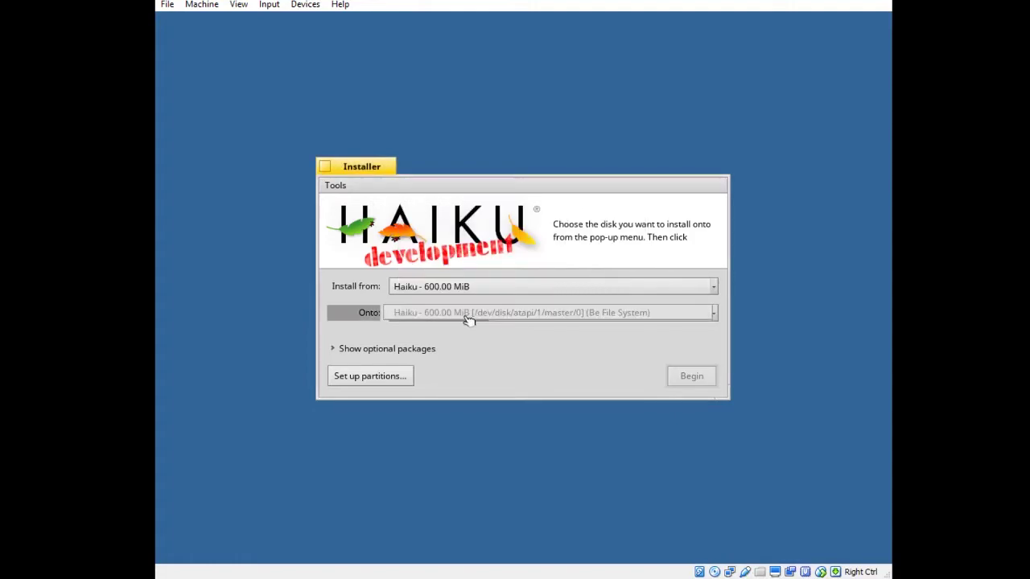
Step: Open DriveSetup and inspect the 1 GiB swap and 15 GiB partitions
{"action": "left_click", "coordinate": [392, 379]}
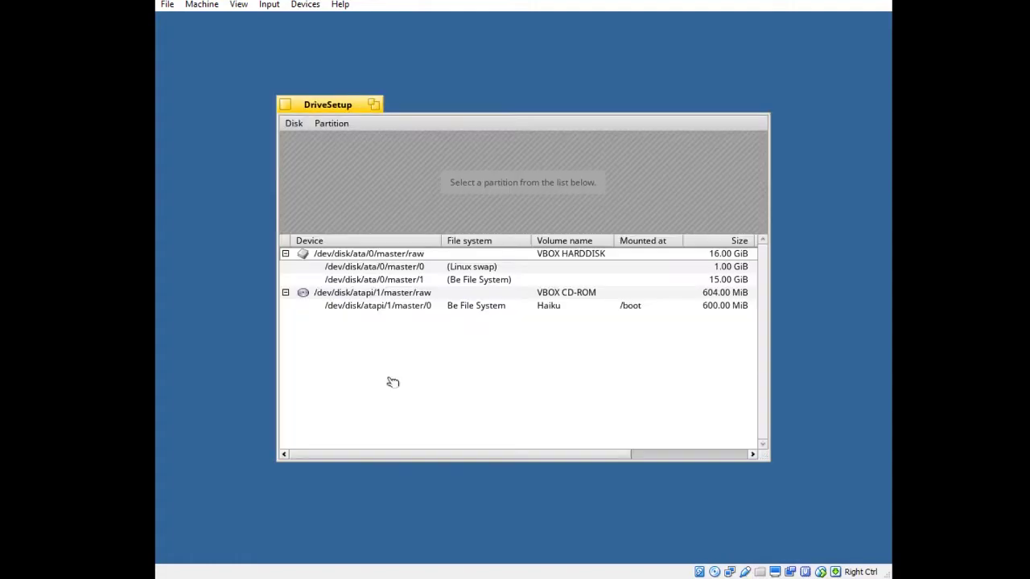
{"action": "left_click", "coordinate": [498, 280]}
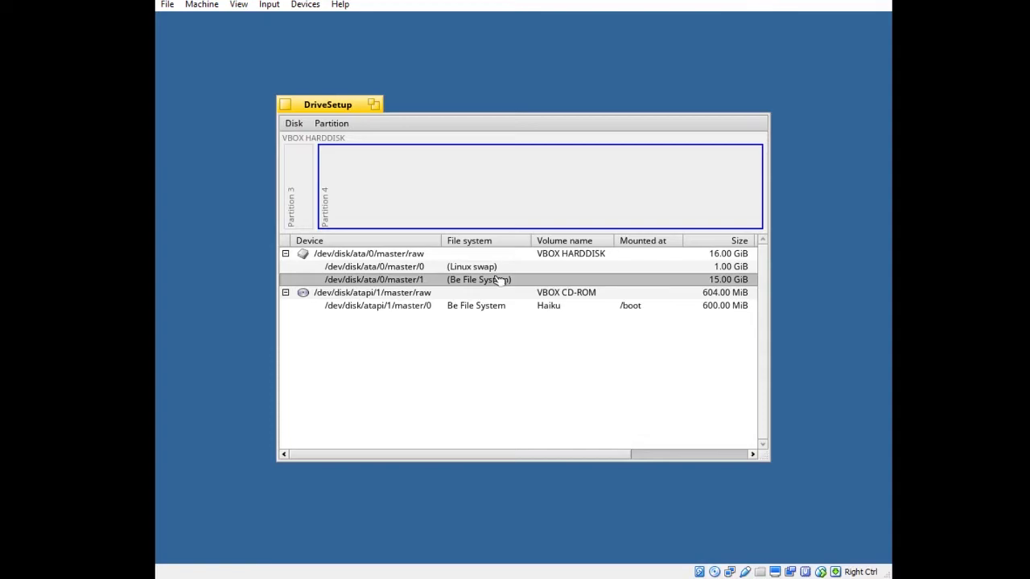
{"action": "left_click", "coordinate": [519, 268]}
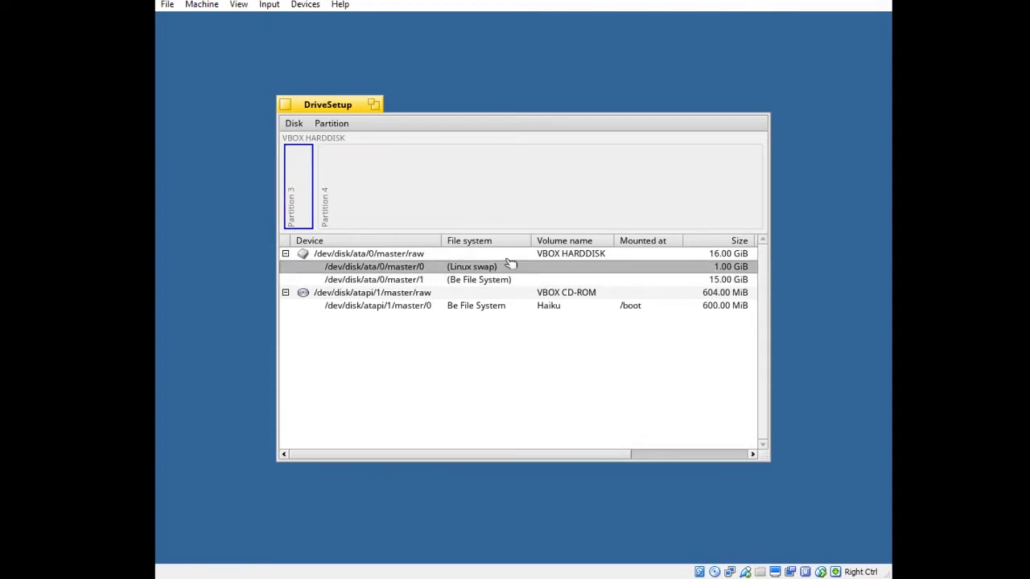
{"action": "left_click", "coordinate": [488, 282]}
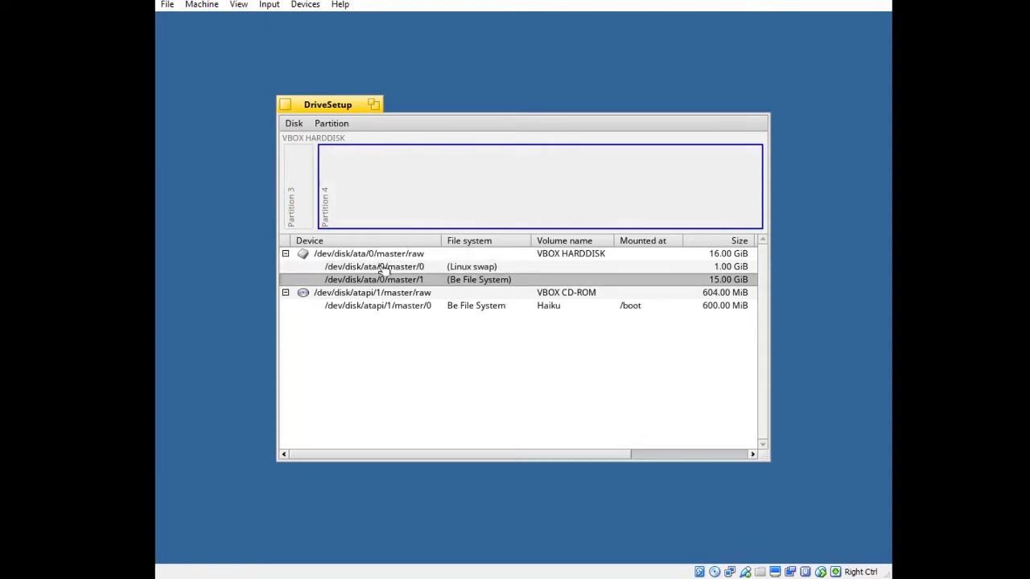
Step: Try formatting, then mounting, the 15 GiB partition, cancelling and dismissing the mount error
{"action": "right_click", "coordinate": [404, 281]}
{"action": "mouse_move", "coordinate": [465, 303]}
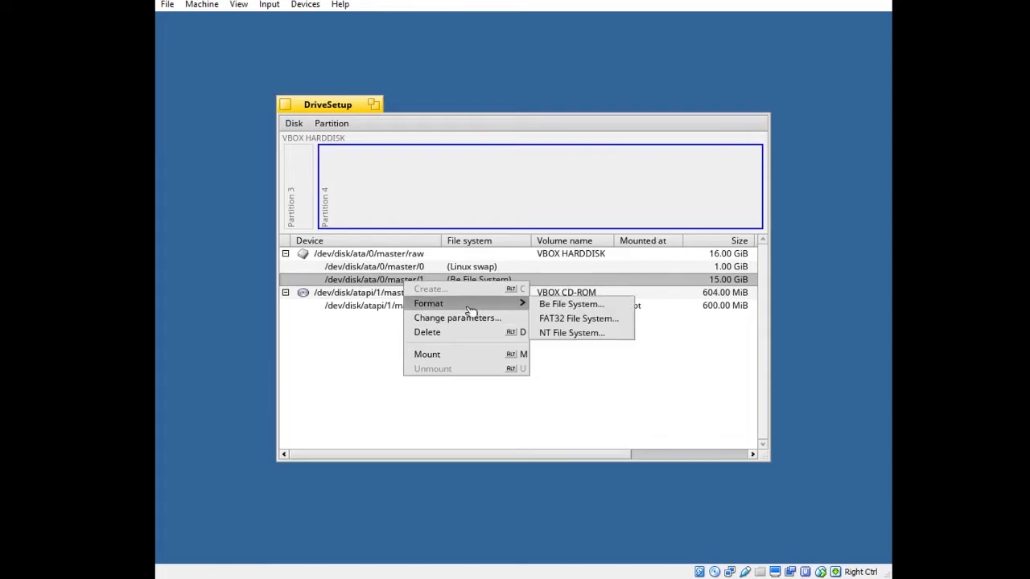
{"action": "left_click", "coordinate": [600, 320]}
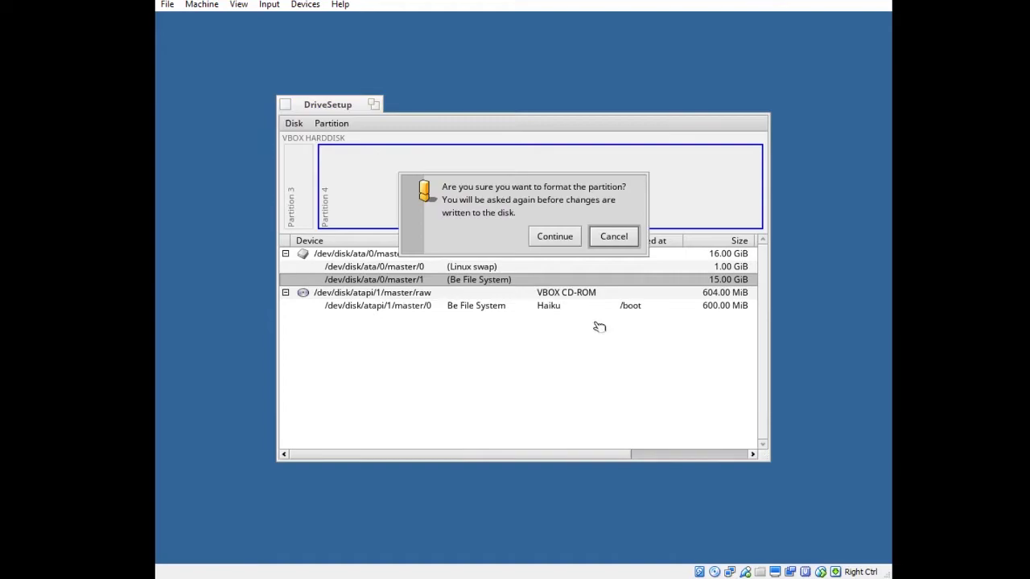
{"action": "left_click", "coordinate": [613, 237]}
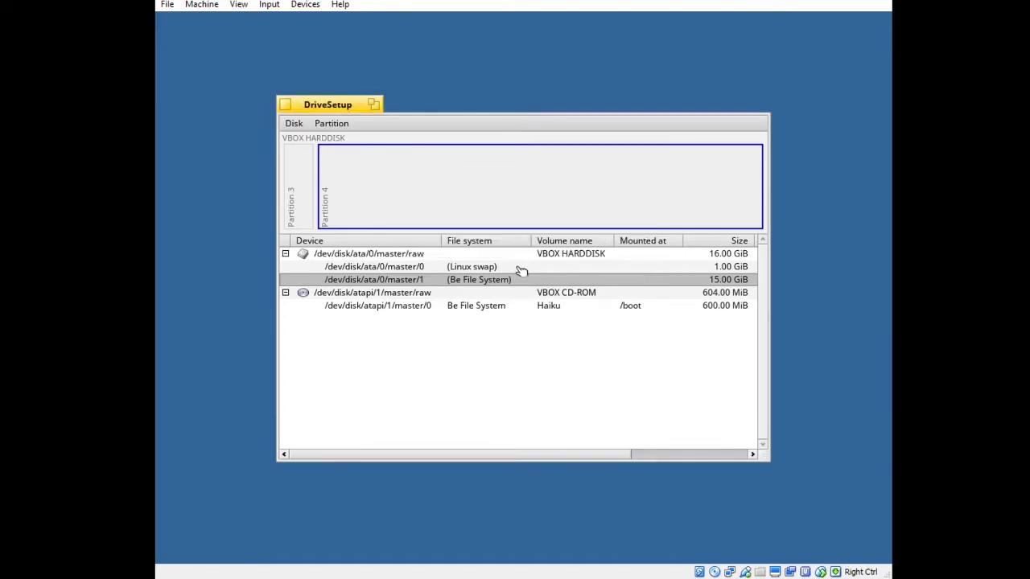
{"action": "right_click", "coordinate": [499, 281]}
{"action": "left_click", "coordinate": [536, 357]}
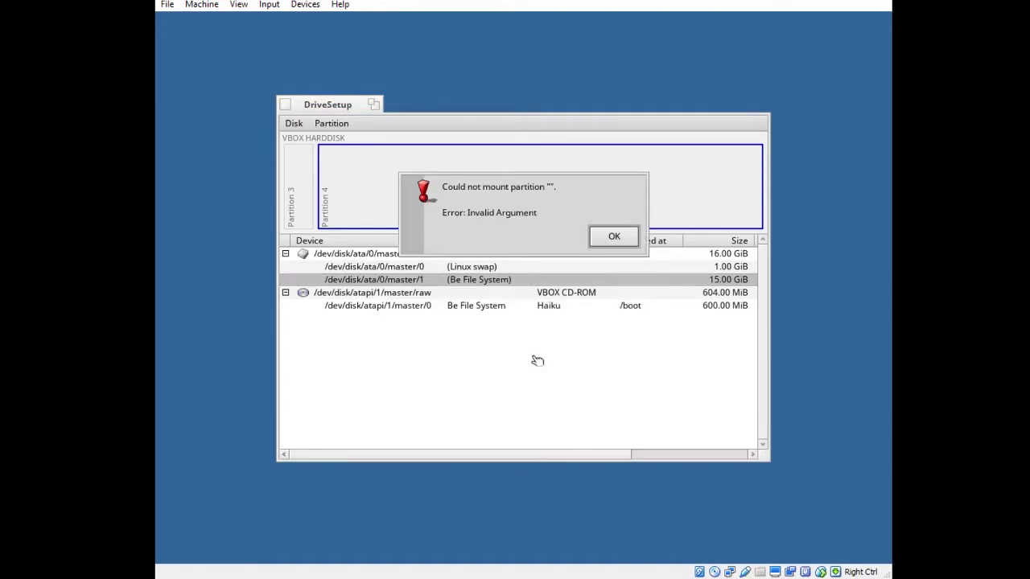
{"action": "left_click", "coordinate": [614, 238]}
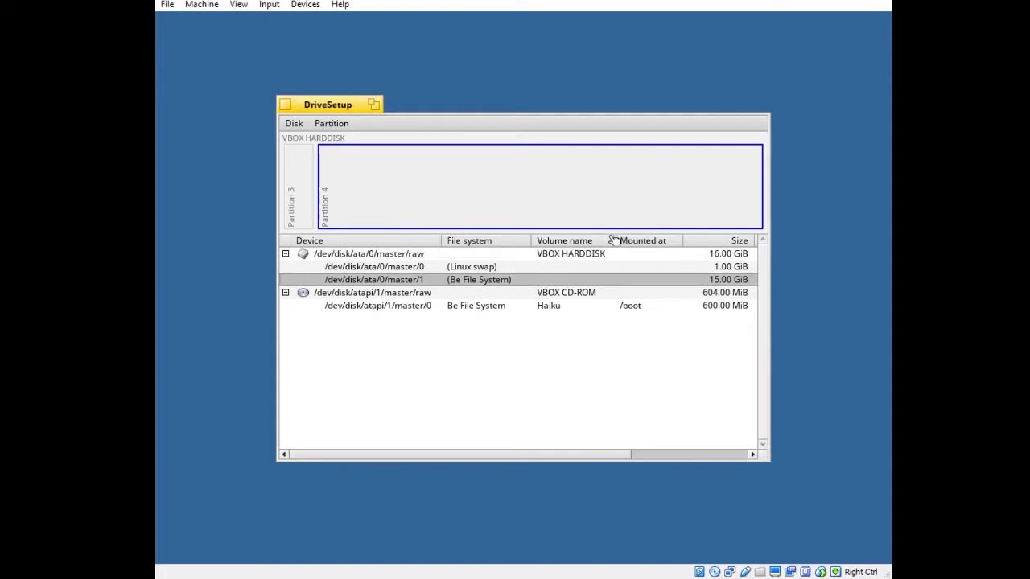
Step: Format the 15 GiB partition as Be File System named Haiku and acknowledge success
{"action": "key", "text": "Up"}
{"action": "key", "text": "Up"}
{"action": "key", "text": "Down"}
{"action": "key", "text": "Down"}
{"action": "right_click", "coordinate": [574, 284]}
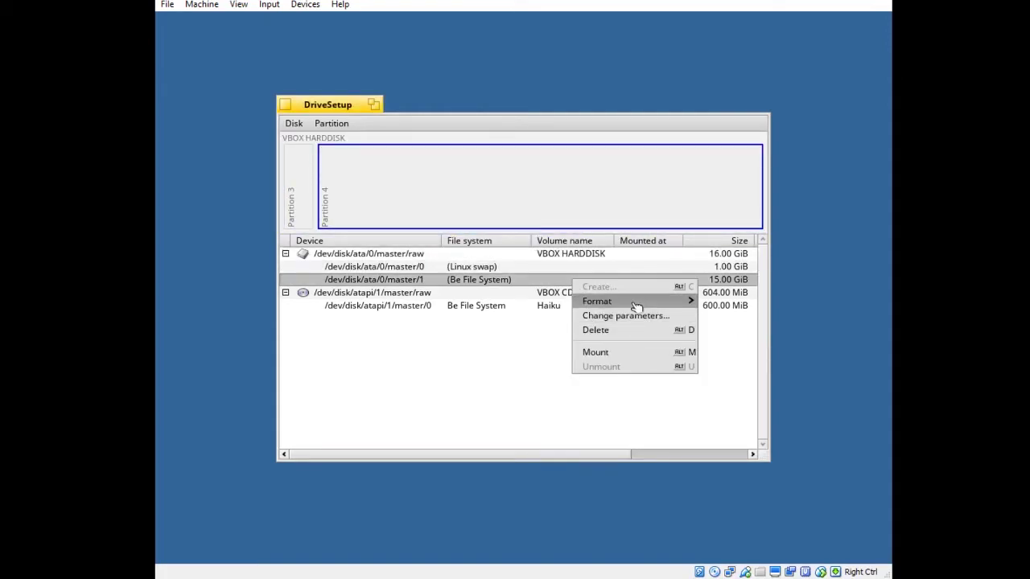
{"action": "left_click", "coordinate": [790, 303]}
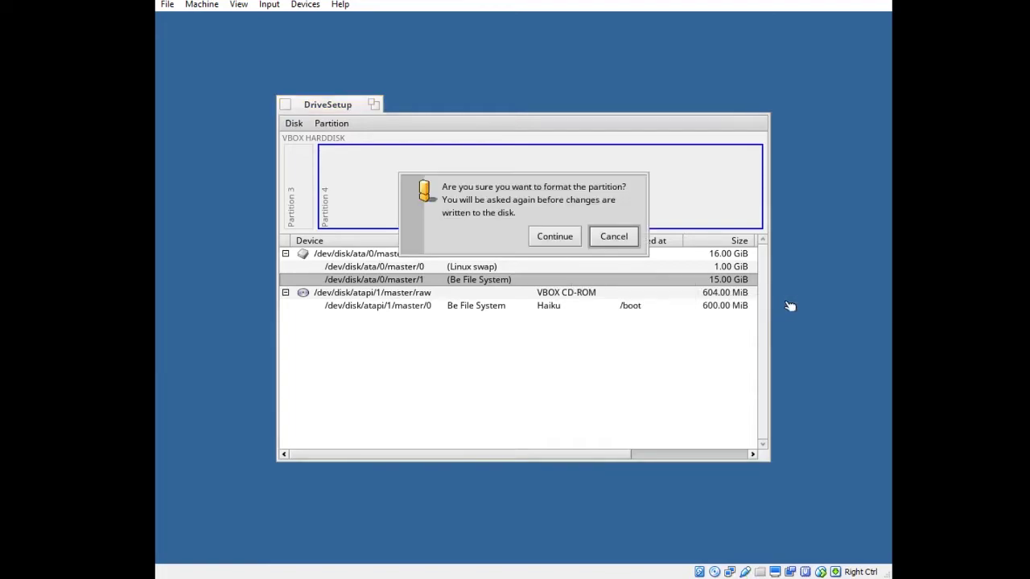
{"action": "left_click", "coordinate": [559, 239]}
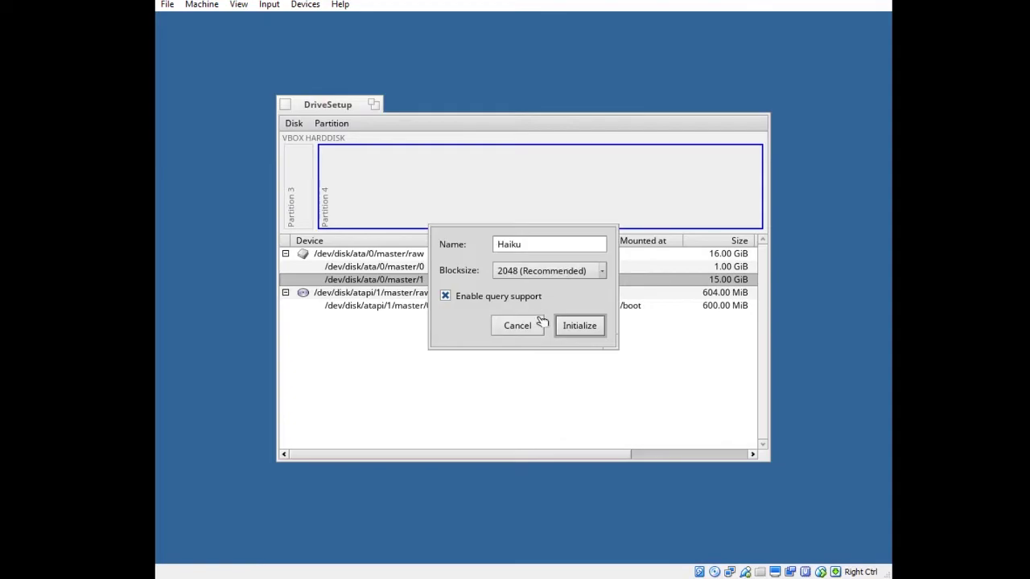
{"action": "left_click", "coordinate": [588, 332]}
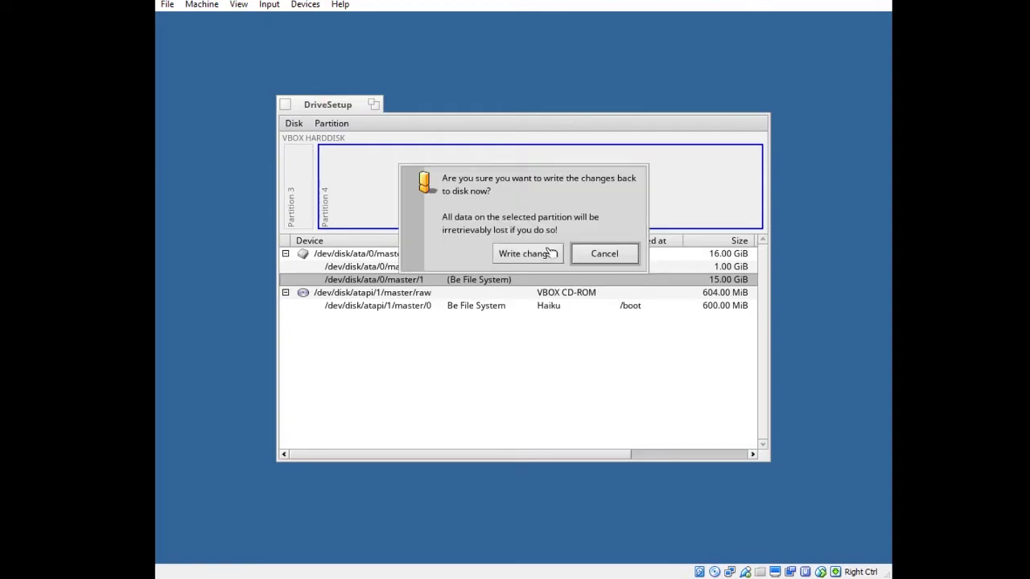
{"action": "left_click", "coordinate": [551, 254]}
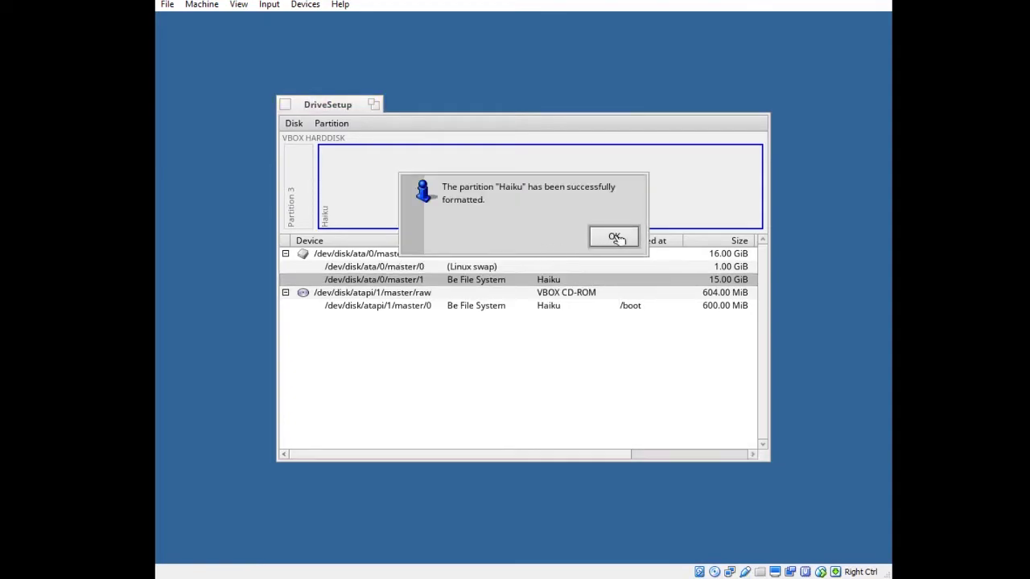
{"action": "left_click", "coordinate": [615, 238]}
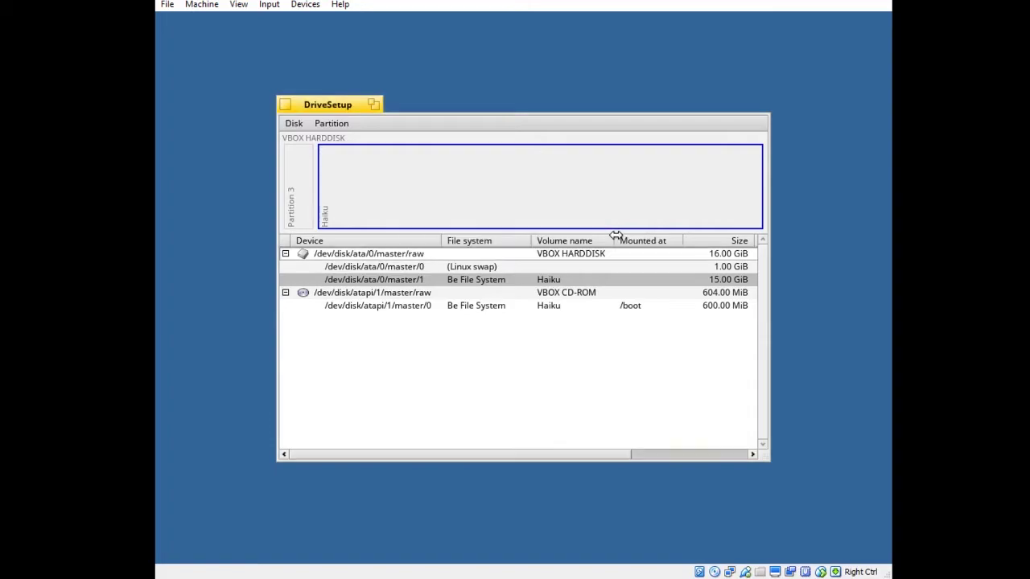
Step: Install Haiku onto the Haiku - 15.00 GiB partition, then restart the machine
{"action": "left_click", "coordinate": [288, 107]}
{"action": "left_click", "coordinate": [475, 313]}
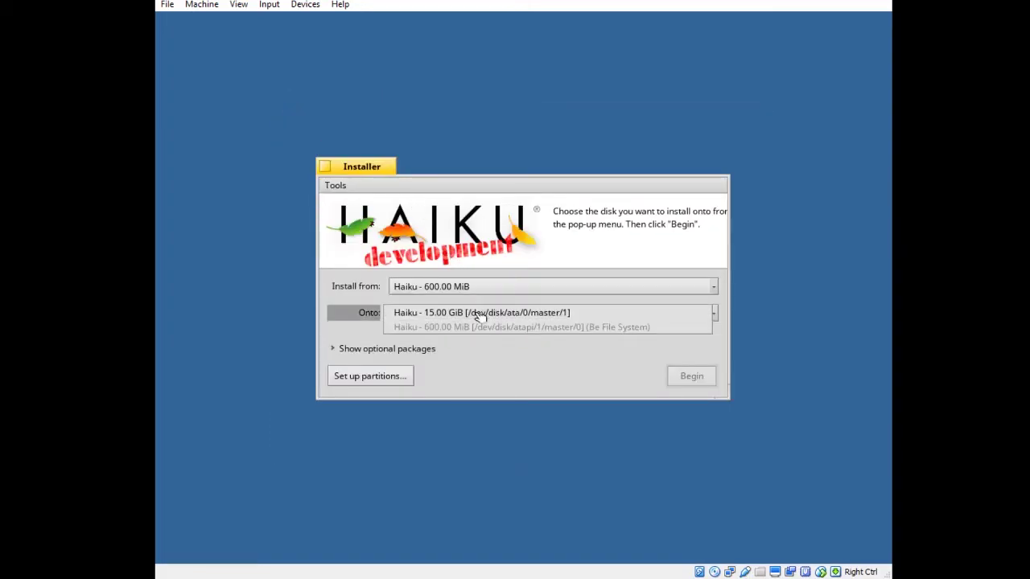
{"action": "left_click", "coordinate": [479, 315]}
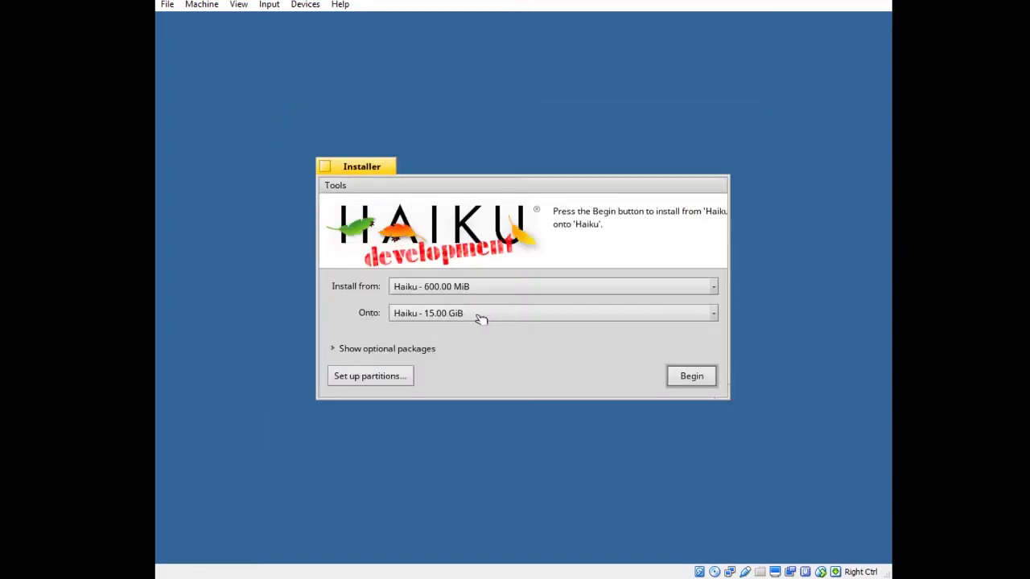
{"action": "left_click", "coordinate": [680, 373]}
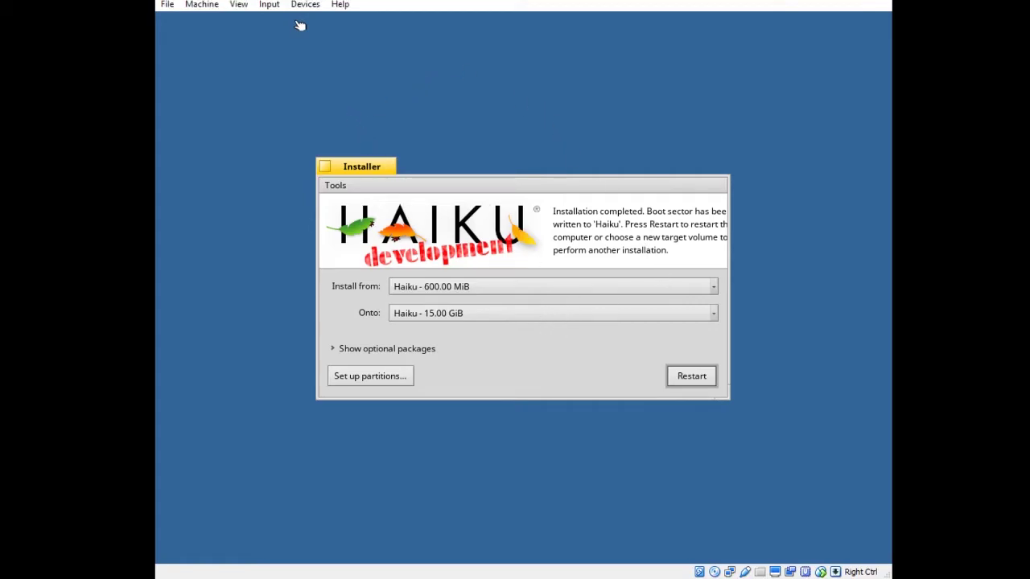
{"action": "left_click", "coordinate": [689, 379]}
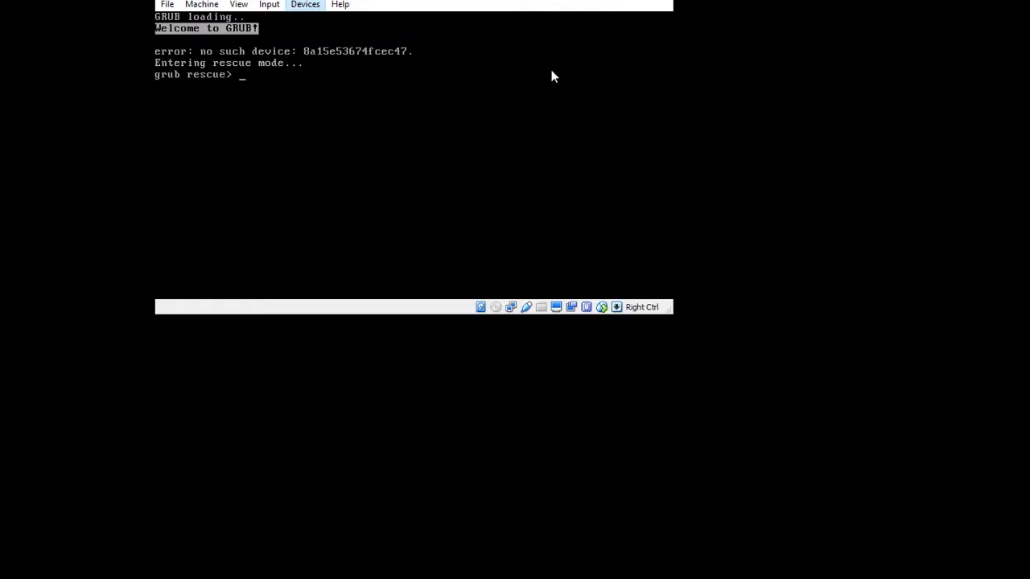
Step: Reset the virtual machine from the VirtualBox Machine menu
{"action": "left_click", "coordinate": [201, 4]}
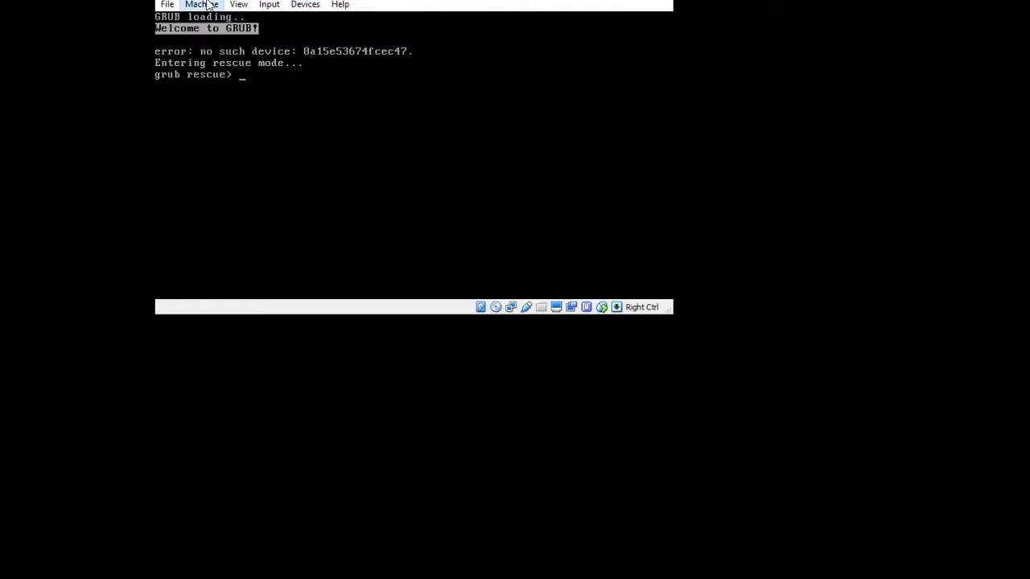
{"action": "left_click", "coordinate": [238, 101]}
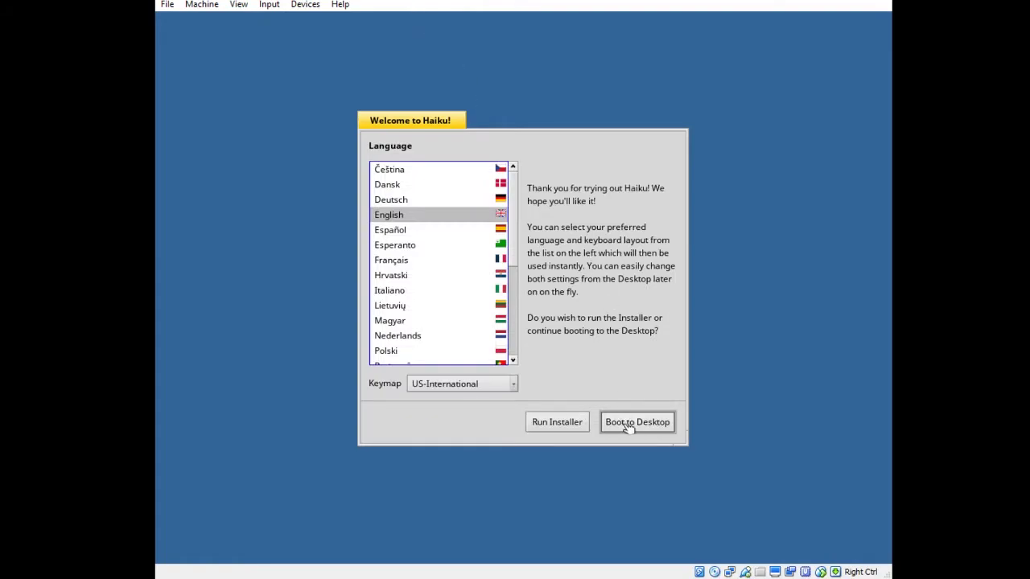
Step: Run the Installer and install onto Haiku - 15.00 GiB, confirming Install anyway
{"action": "left_click", "coordinate": [573, 426]}
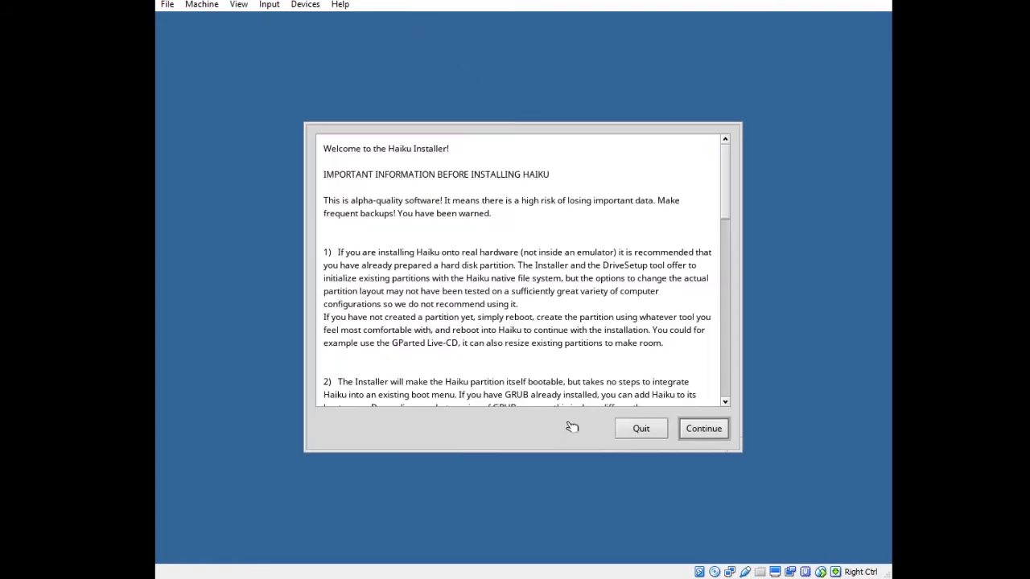
{"action": "left_click", "coordinate": [700, 428]}
{"action": "left_click", "coordinate": [546, 317]}
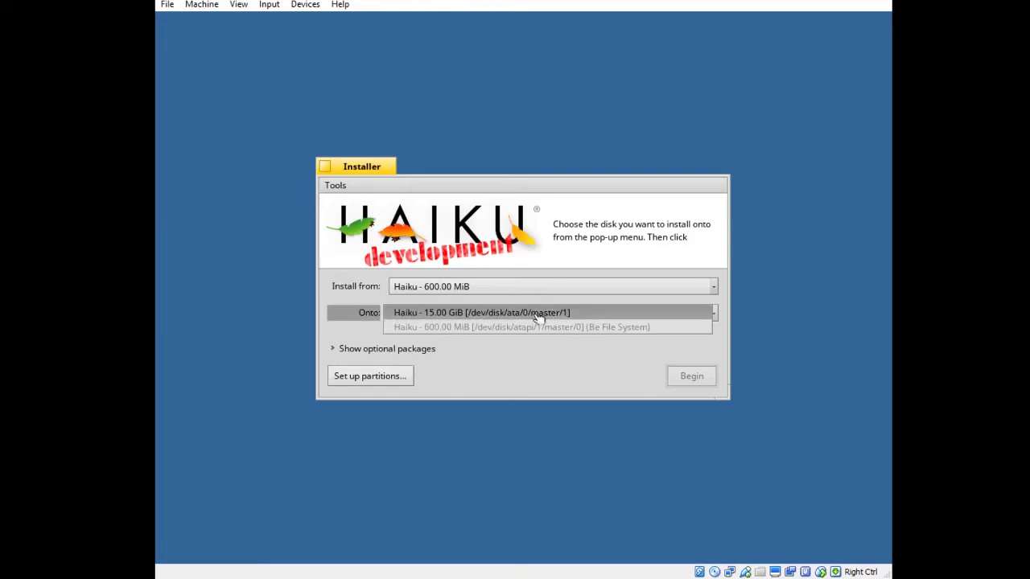
{"action": "left_click", "coordinate": [510, 313]}
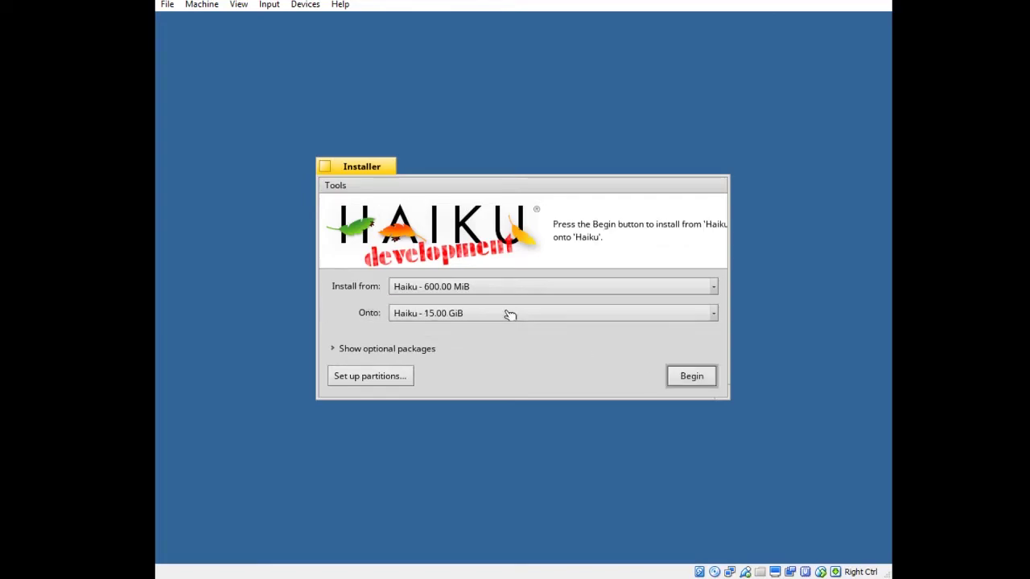
{"action": "left_click", "coordinate": [694, 378]}
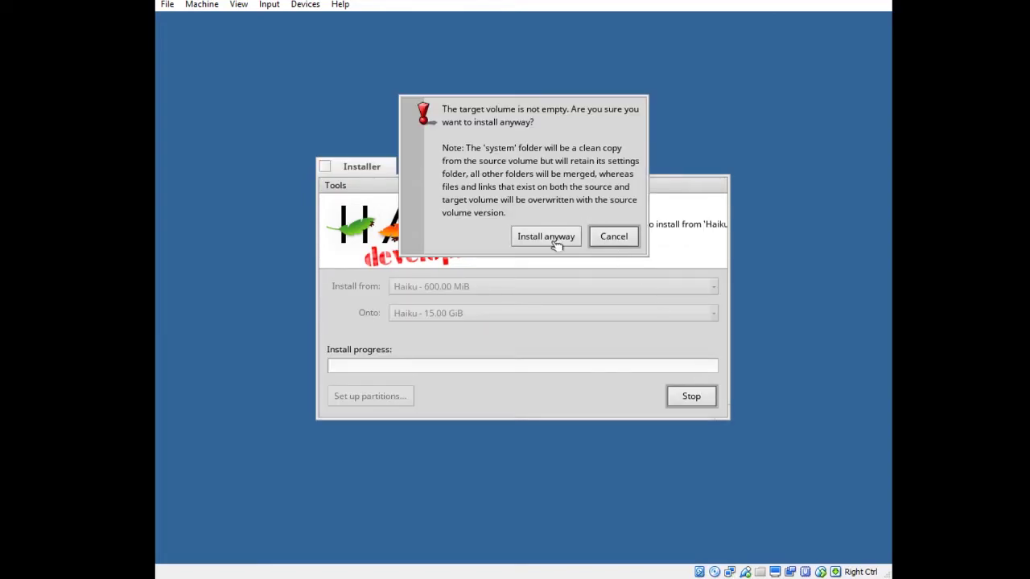
{"action": "left_click", "coordinate": [553, 245]}
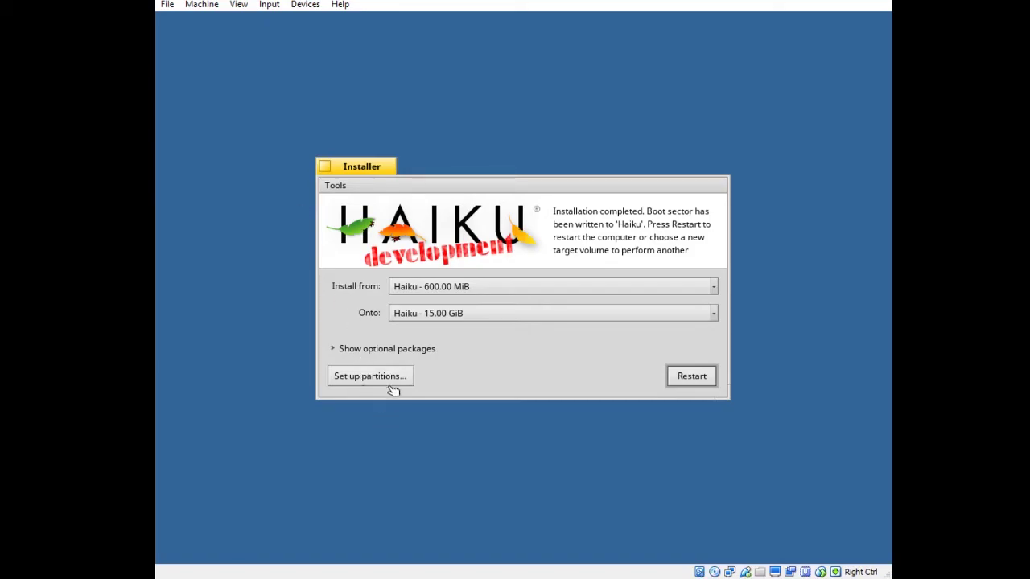
Step: Glance at the optional packages list, then restart when installation completes
{"action": "left_click", "coordinate": [386, 349]}
{"action": "left_click", "coordinate": [387, 351]}
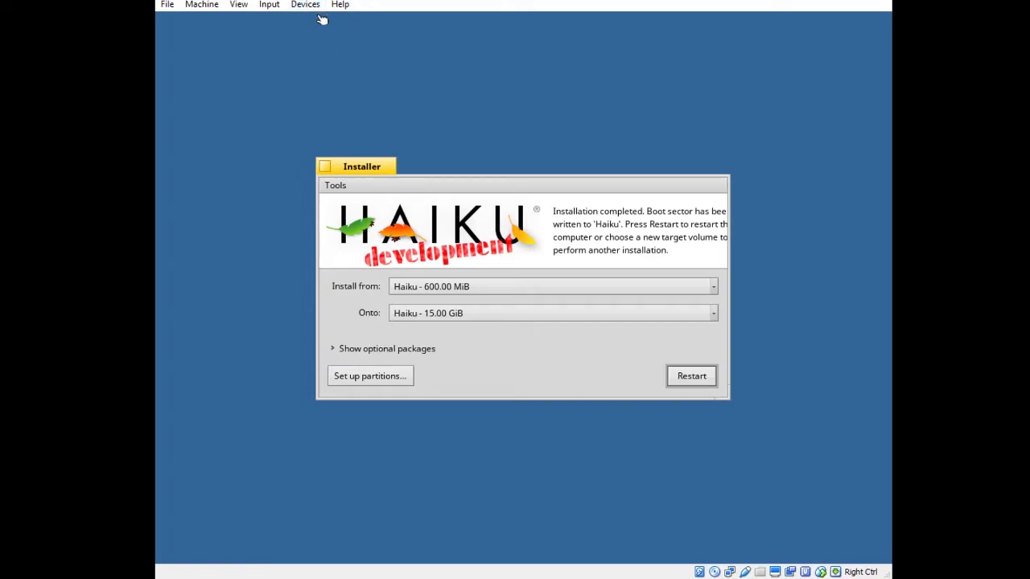
{"action": "left_click", "coordinate": [712, 379]}
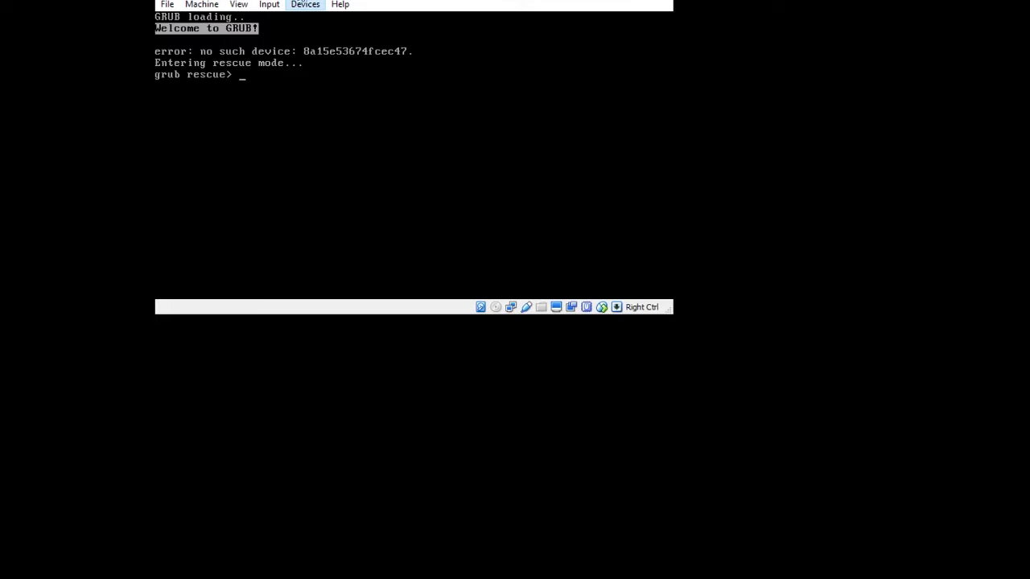
Step: Reset the virtual machine again so it boots from the Haiku CD
{"action": "left_click", "coordinate": [208, 5]}
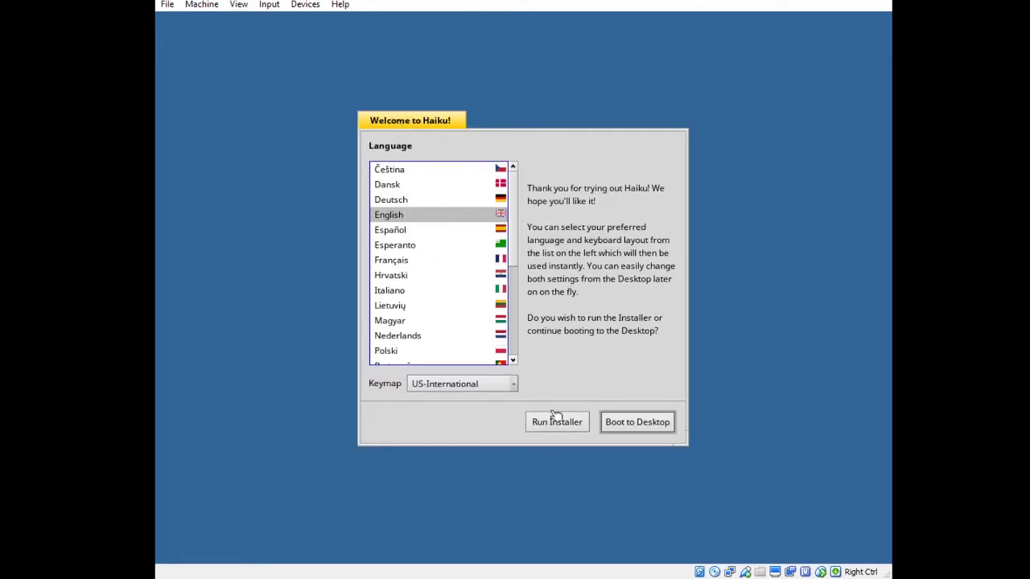
Step: Choose Boot to Desktop in the Welcome to Haiku dialog
{"action": "left_click", "coordinate": [648, 426]}
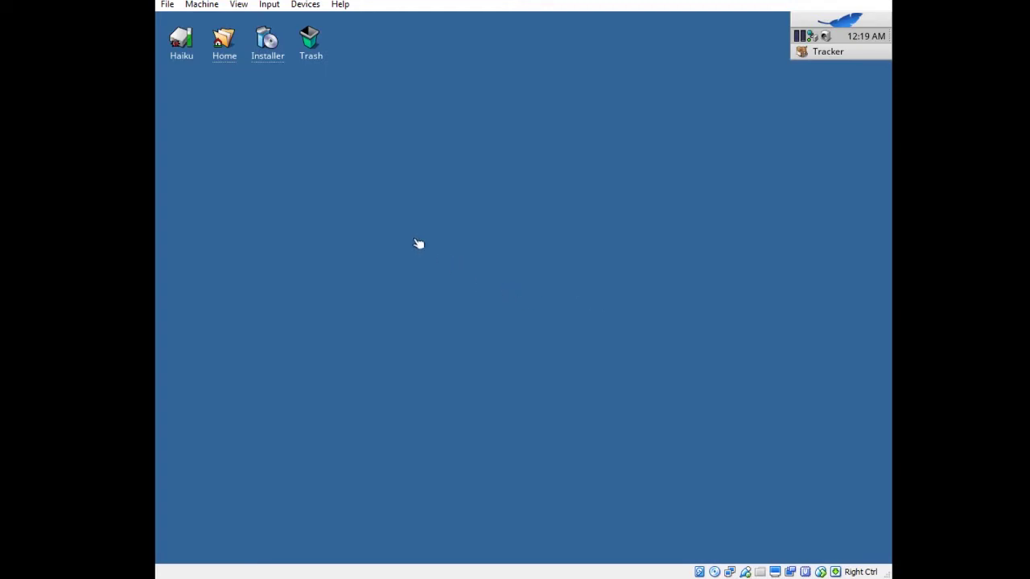
{"action": "right_click", "coordinate": [376, 206]}
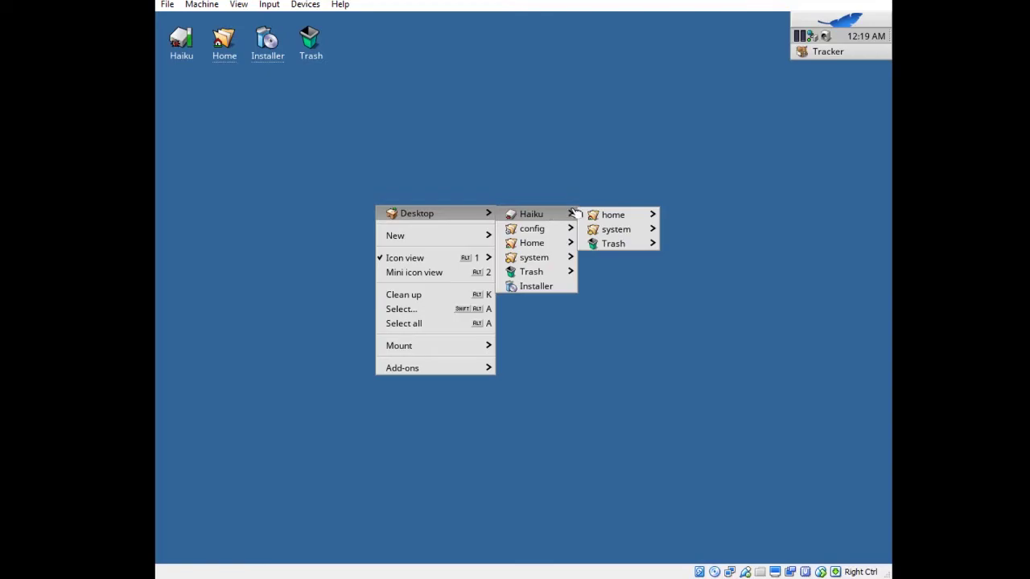
{"action": "mouse_move", "coordinate": [533, 257]}
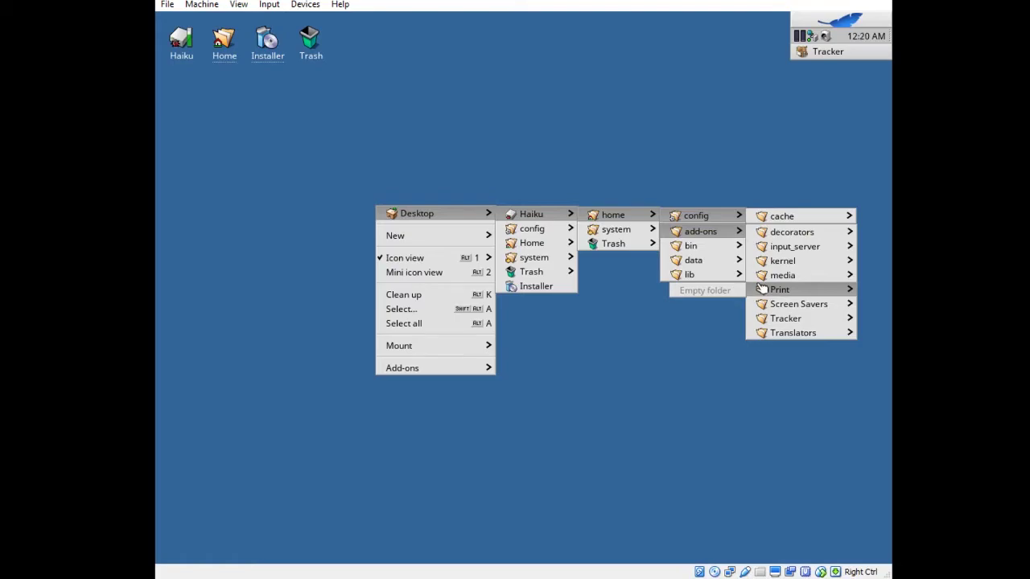
{"action": "mouse_move", "coordinate": [417, 213]}
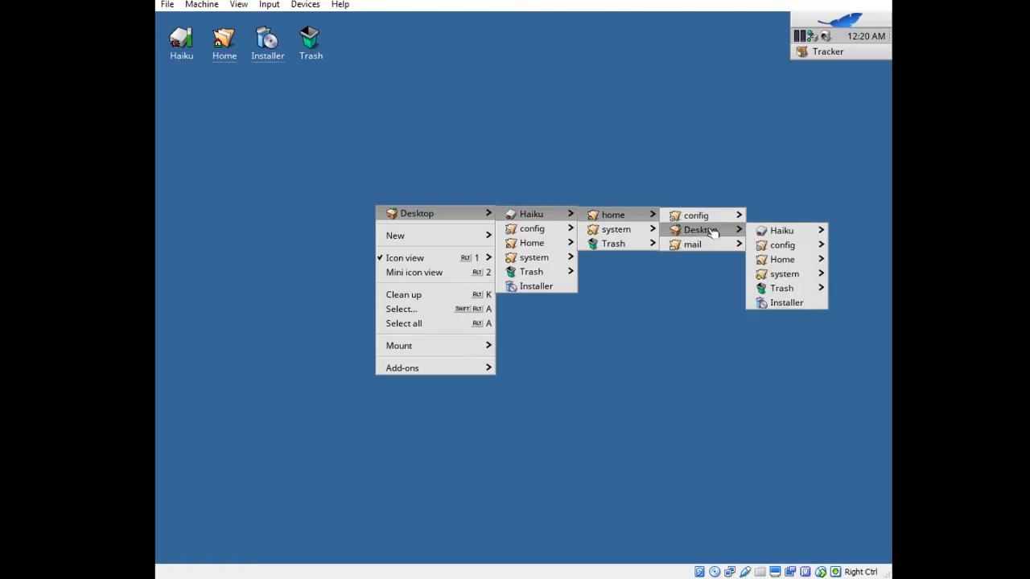
{"action": "mouse_move", "coordinate": [531, 214]}
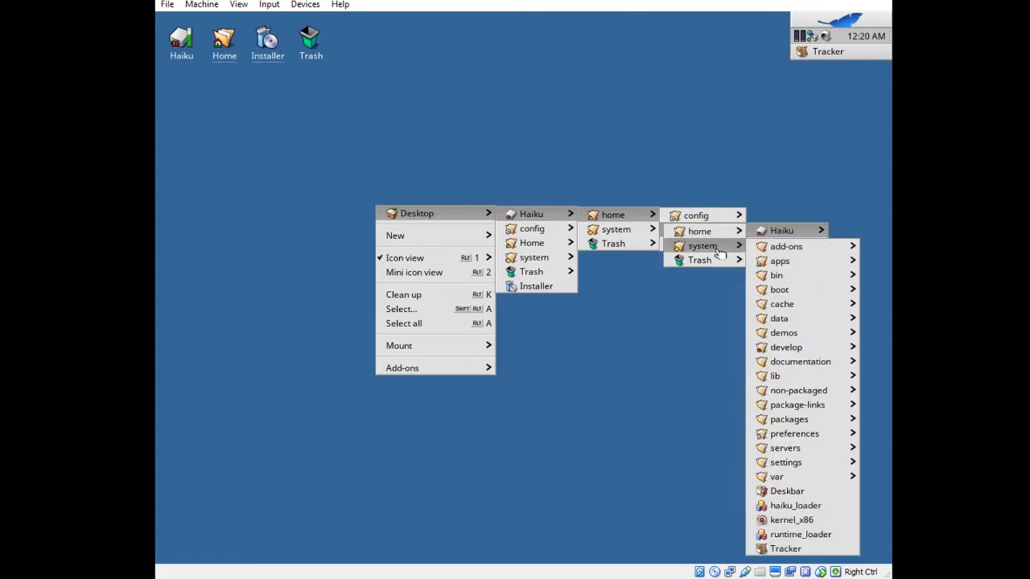
{"action": "mouse_move", "coordinate": [779, 261]}
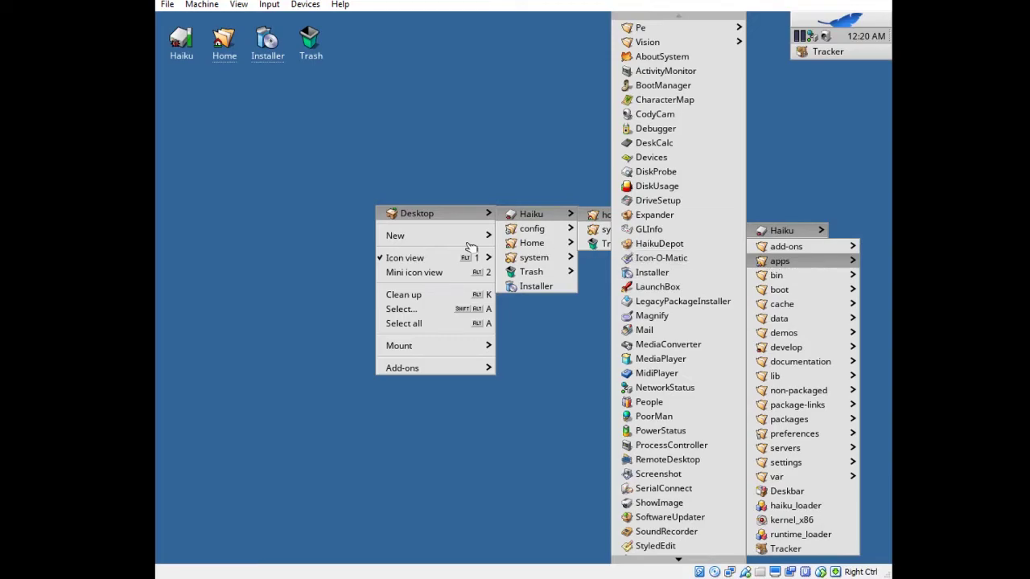
{"action": "left_click", "coordinate": [437, 56]}
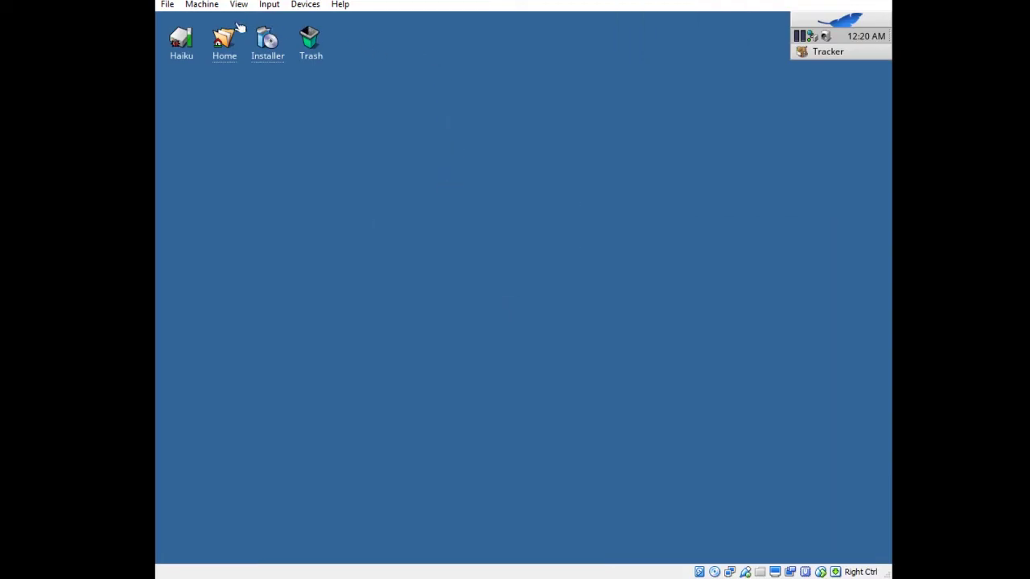
{"action": "double_click", "coordinate": [187, 49]}
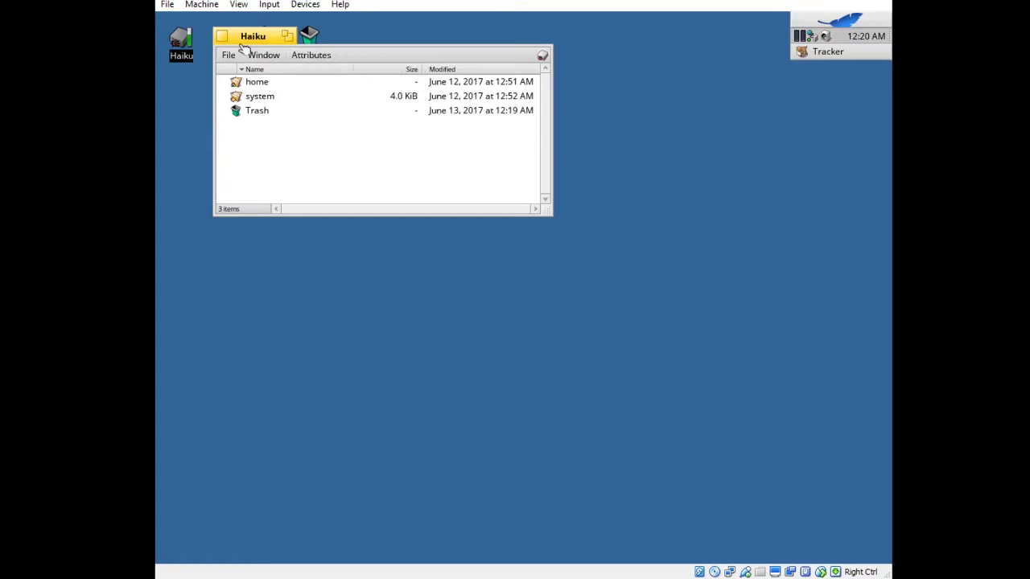
{"action": "left_click", "coordinate": [213, 29]}
{"action": "left_click", "coordinate": [219, 36]}
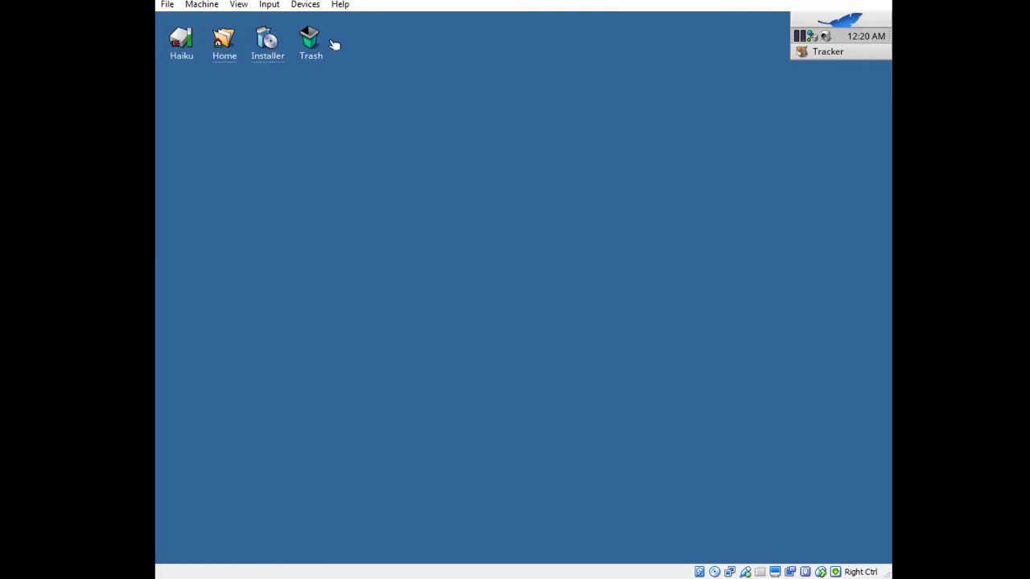
{"action": "left_click", "coordinate": [825, 55]}
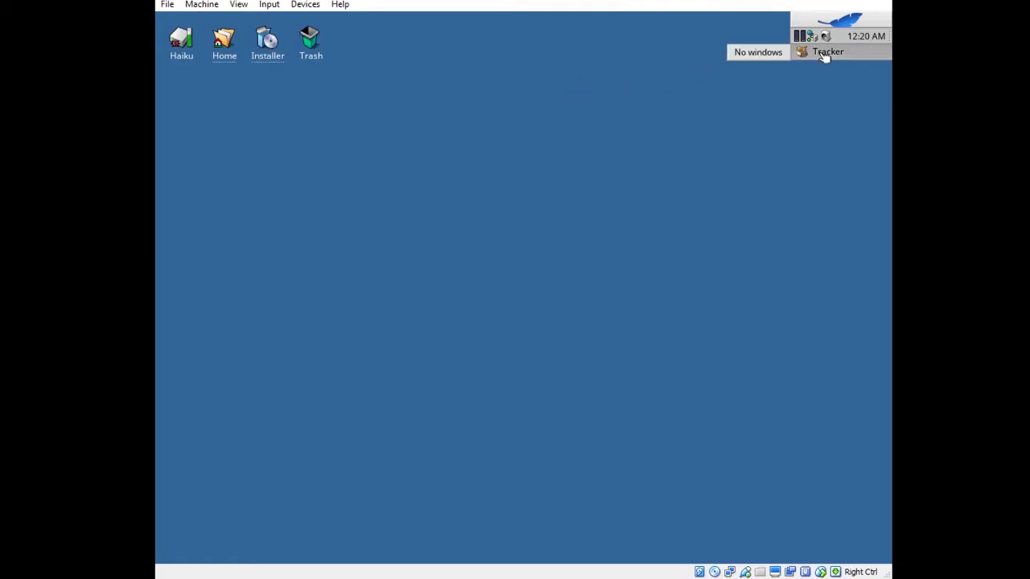
{"action": "left_click", "coordinate": [835, 33]}
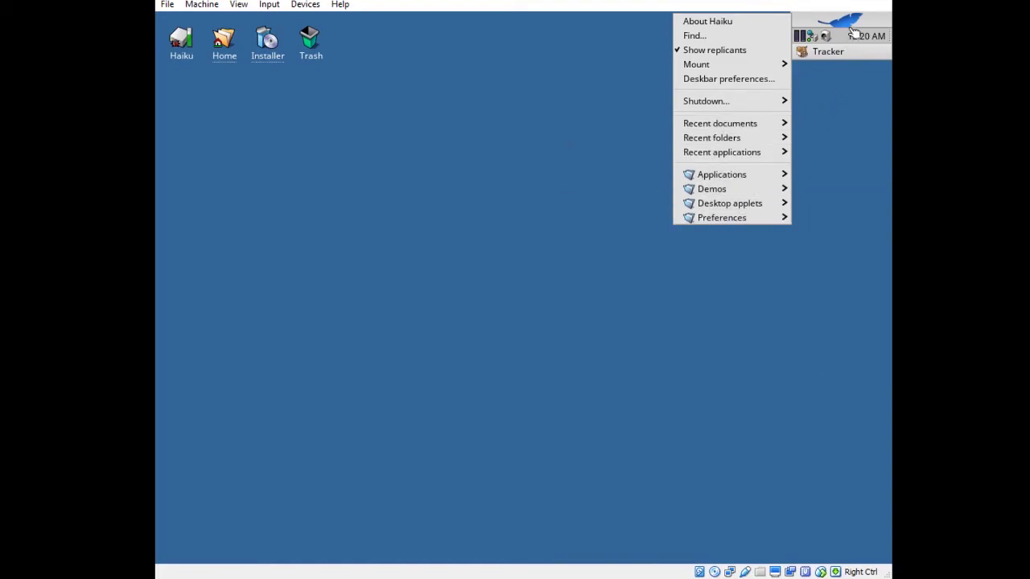
Step: Launch the desktop Installer, target Haiku - 15.00 GiB, and open Set up partitions
{"action": "left_click", "coordinate": [539, 95]}
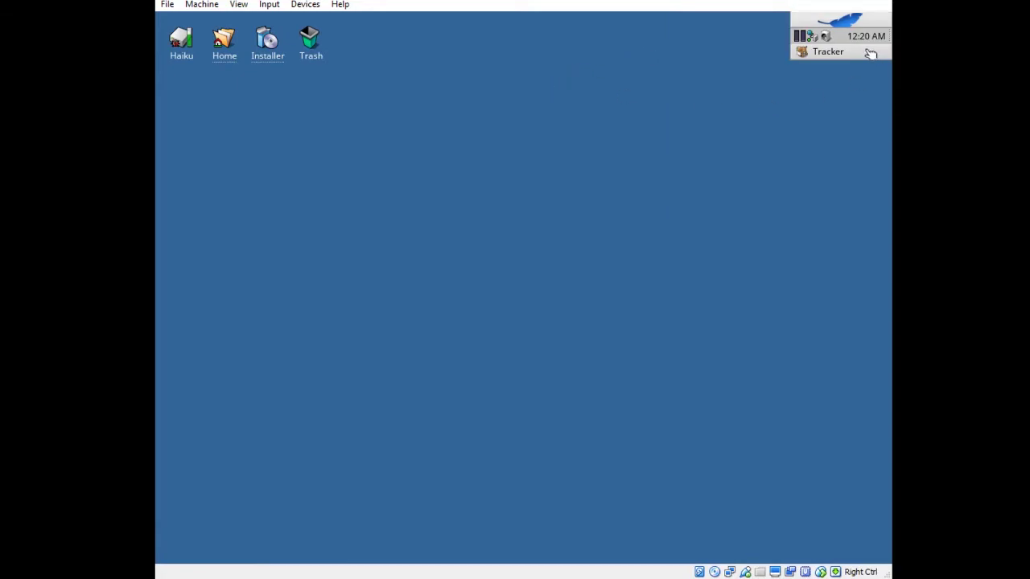
{"action": "double_click", "coordinate": [260, 50]}
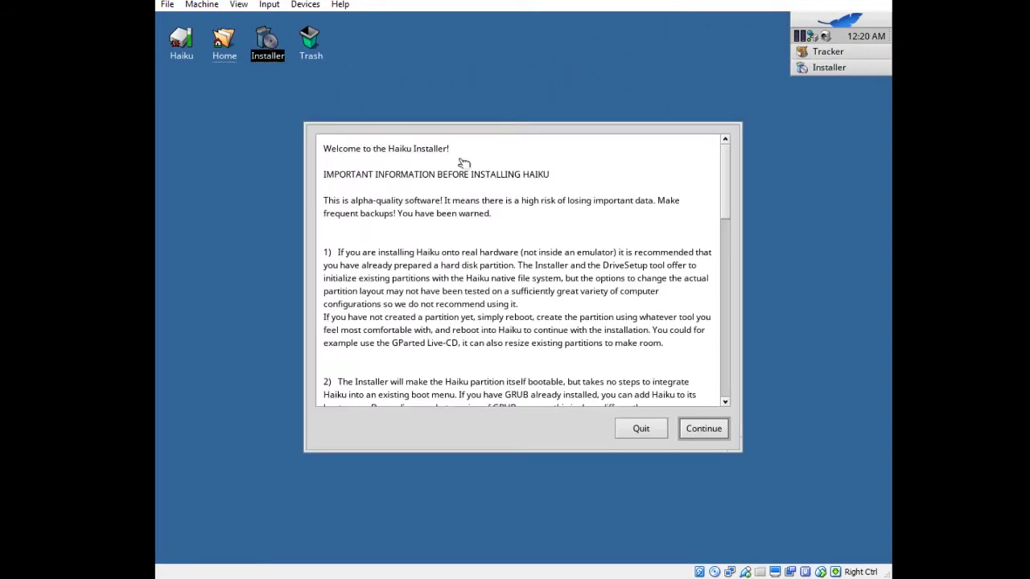
{"action": "left_click", "coordinate": [707, 438]}
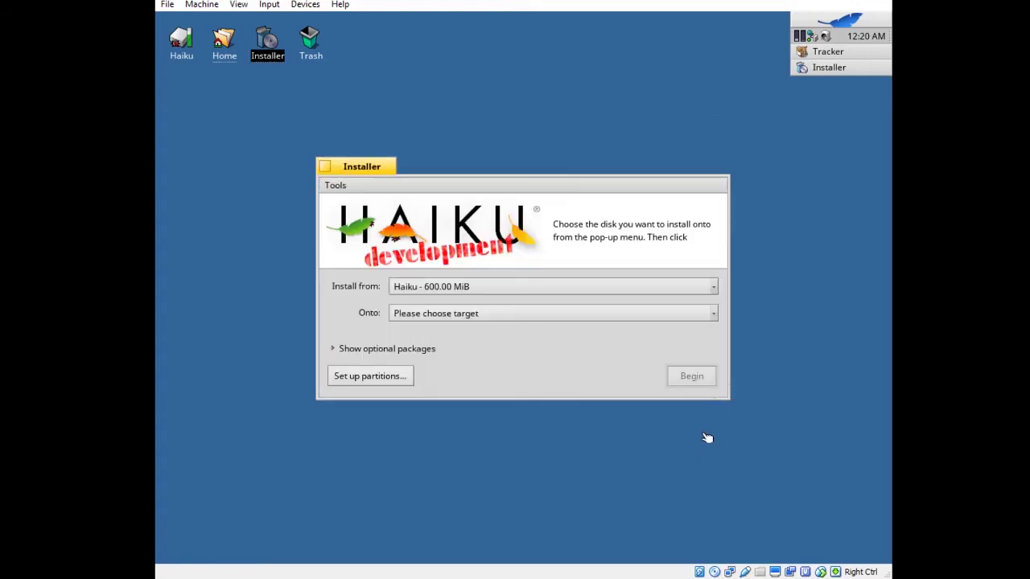
{"action": "left_click", "coordinate": [432, 315]}
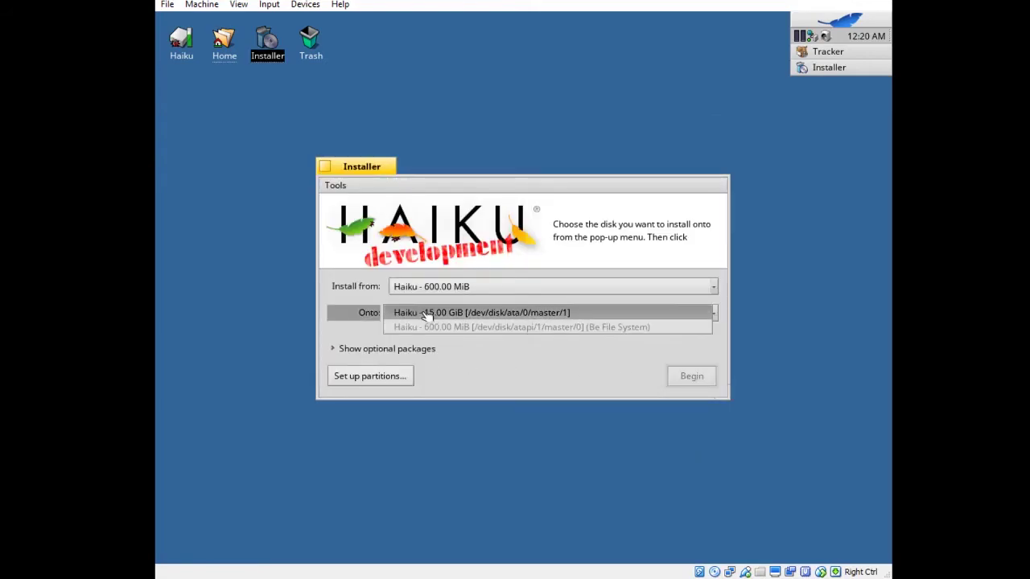
{"action": "left_click", "coordinate": [425, 316]}
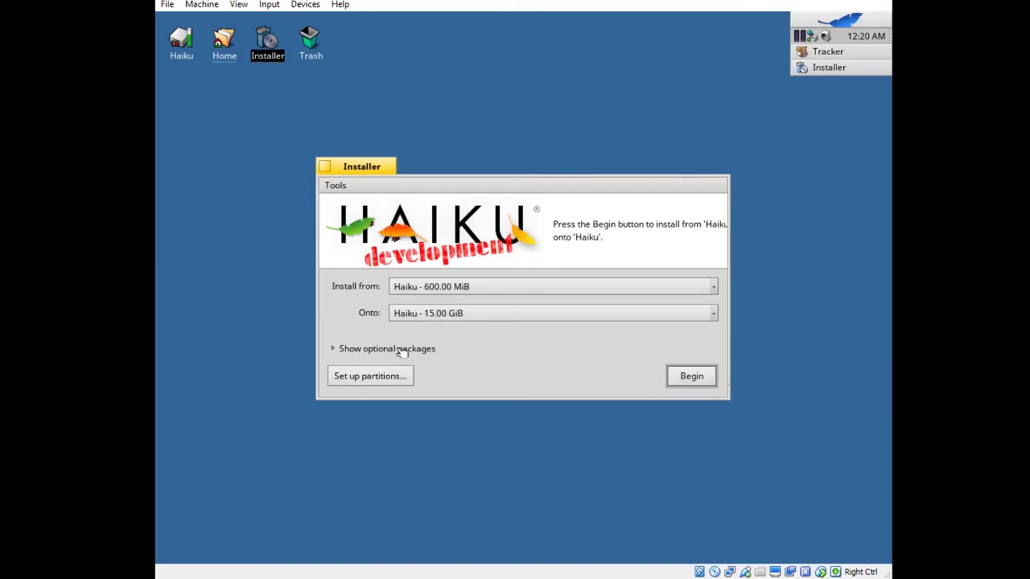
{"action": "left_click", "coordinate": [401, 351]}
{"action": "left_click", "coordinate": [400, 351]}
{"action": "left_click", "coordinate": [391, 375]}
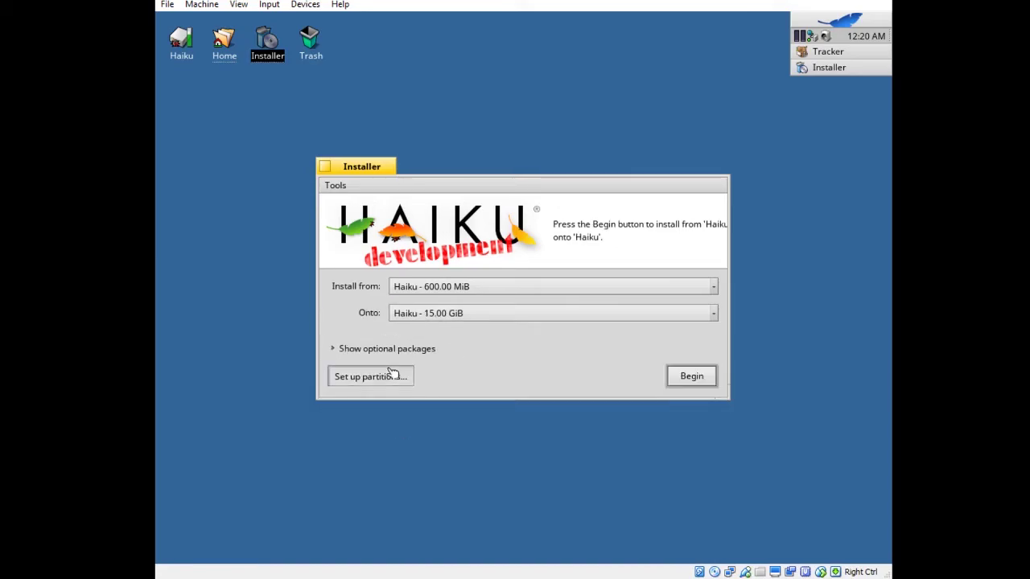
Step: Try mounting the 1 GiB Linux swap partition and dismiss the failure message
{"action": "left_click", "coordinate": [416, 259]}
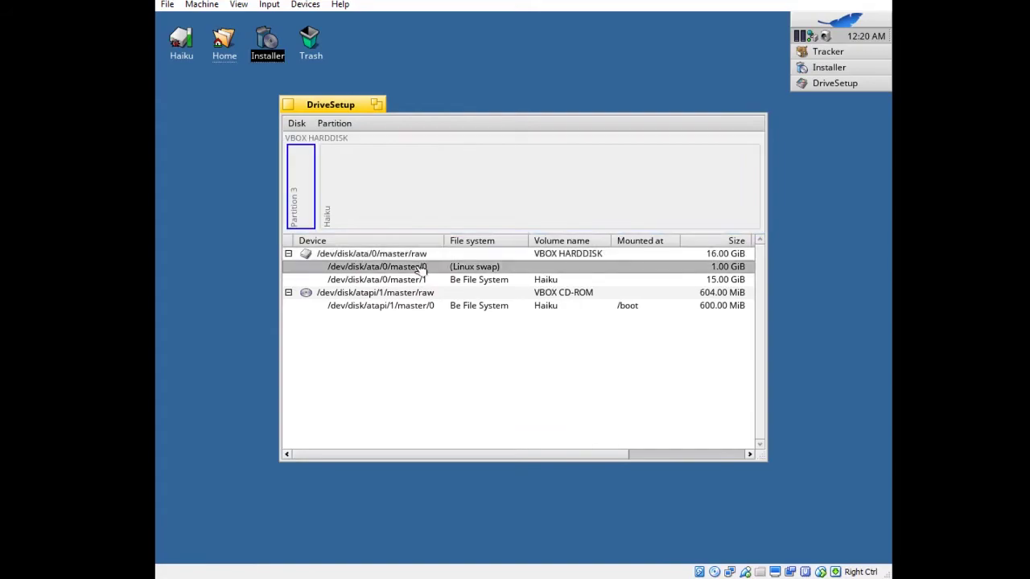
{"action": "right_click", "coordinate": [418, 268]}
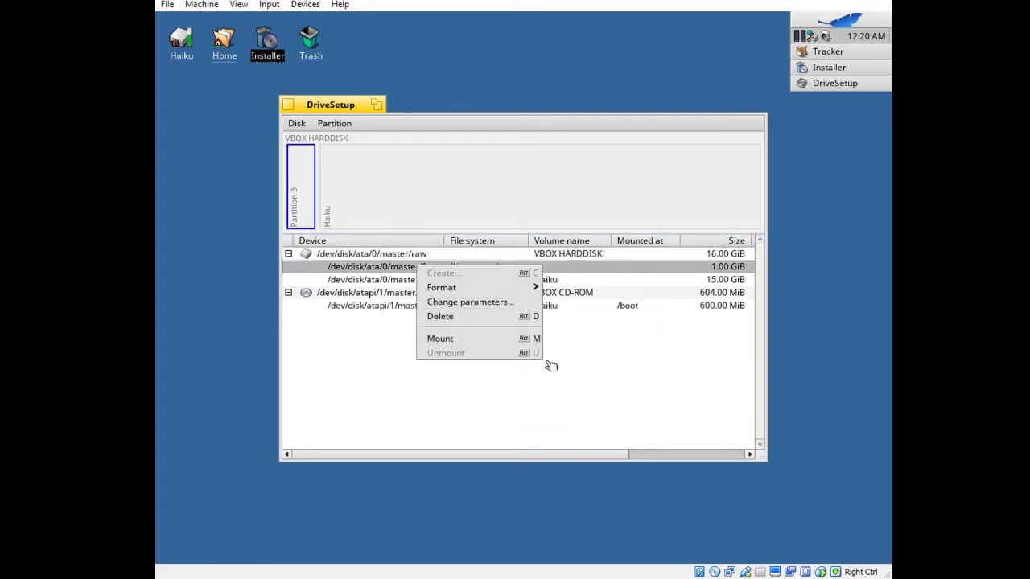
{"action": "left_click", "coordinate": [529, 341]}
{"action": "left_click", "coordinate": [616, 237]}
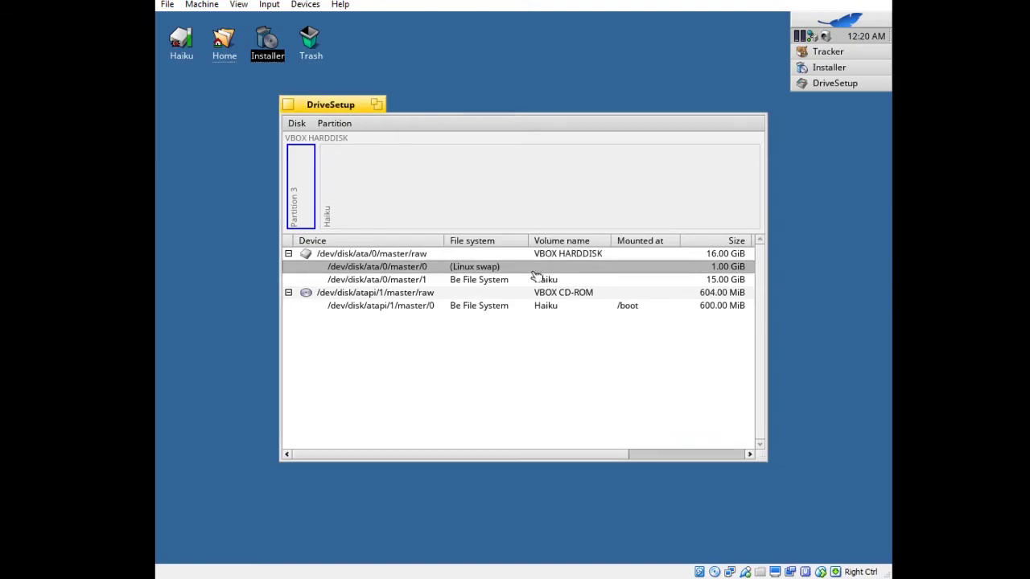
Step: Mount the 15 GiB Haiku partition (master/1) at /Haiku1 and close DriveSetup
{"action": "left_click", "coordinate": [507, 281]}
{"action": "right_click", "coordinate": [507, 281]}
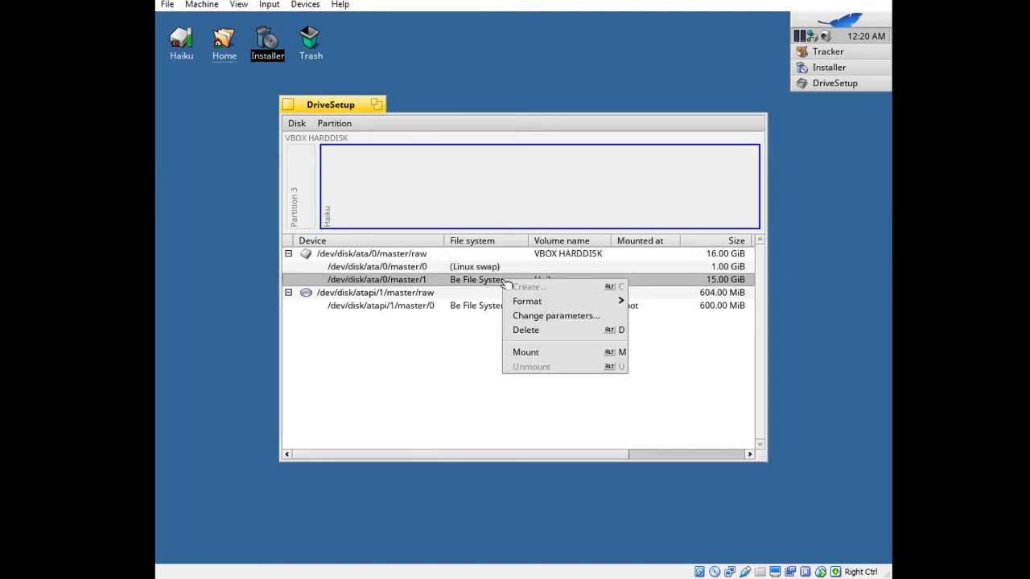
{"action": "left_click", "coordinate": [535, 352]}
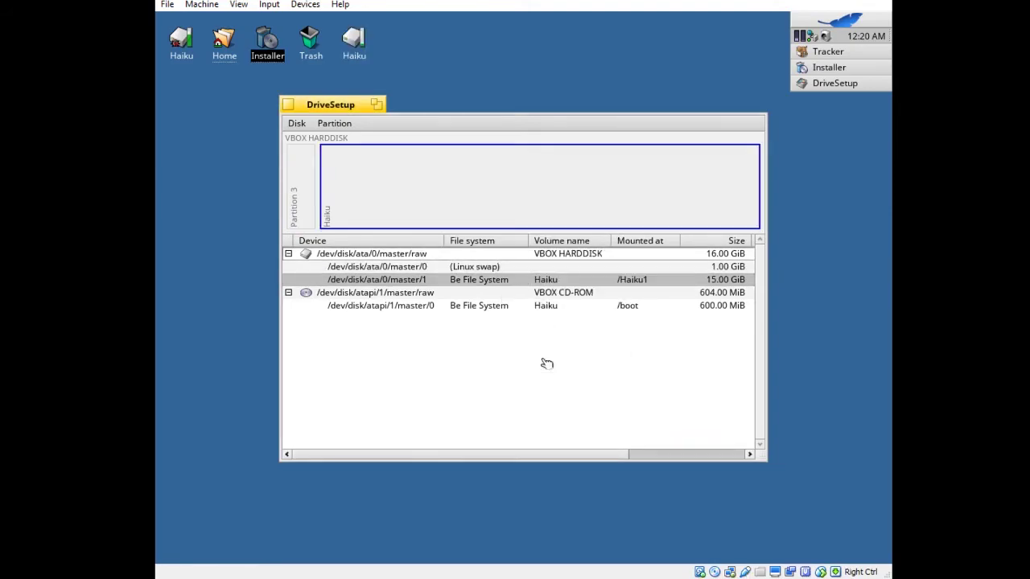
{"action": "left_click", "coordinate": [288, 106]}
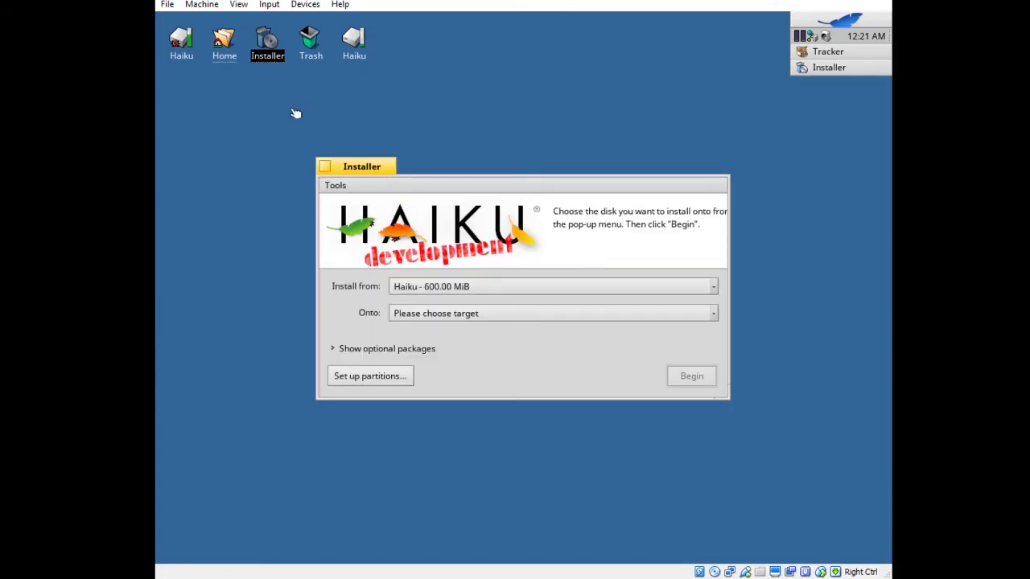
Step: Install onto Haiku - 15.00 GiB, confirming Install anyway for the non-empty volume
{"action": "left_click", "coordinate": [445, 316]}
{"action": "left_click", "coordinate": [445, 315]}
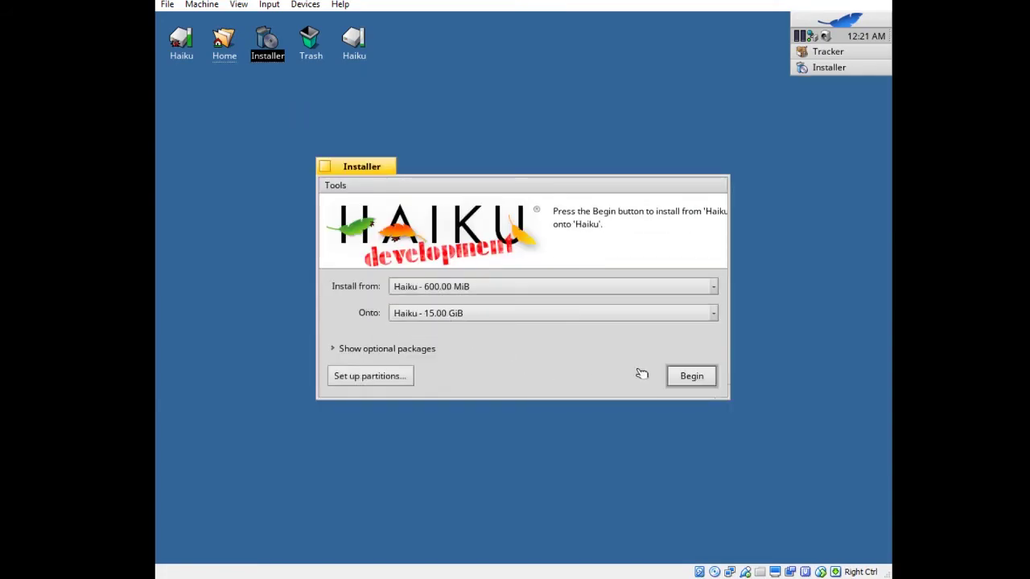
{"action": "left_click", "coordinate": [712, 378]}
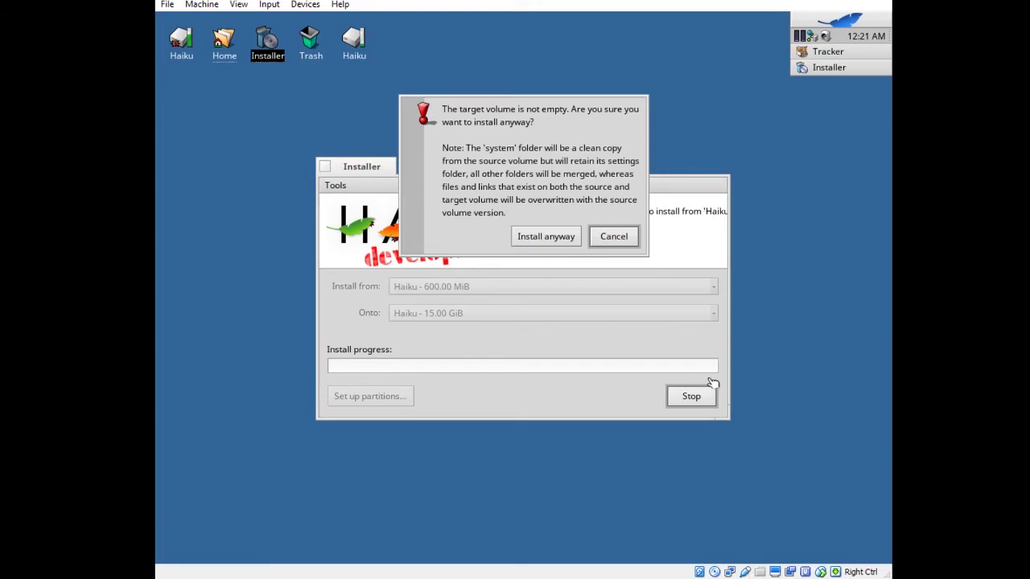
{"action": "left_click", "coordinate": [558, 243]}
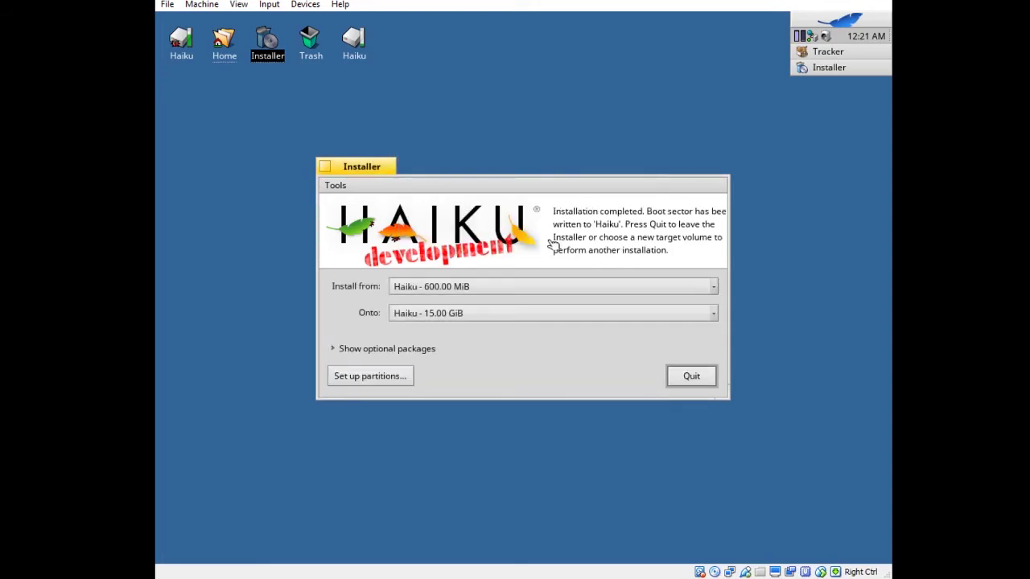
Step: Quit the finished Installer and open both Haiku volume windows
{"action": "left_click", "coordinate": [688, 382]}
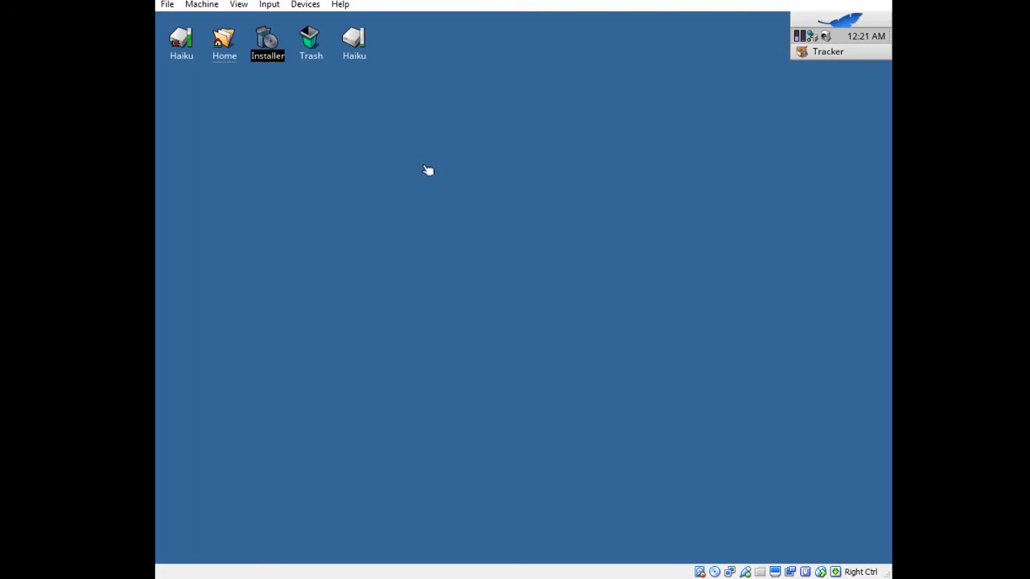
{"action": "double_click", "coordinate": [354, 40]}
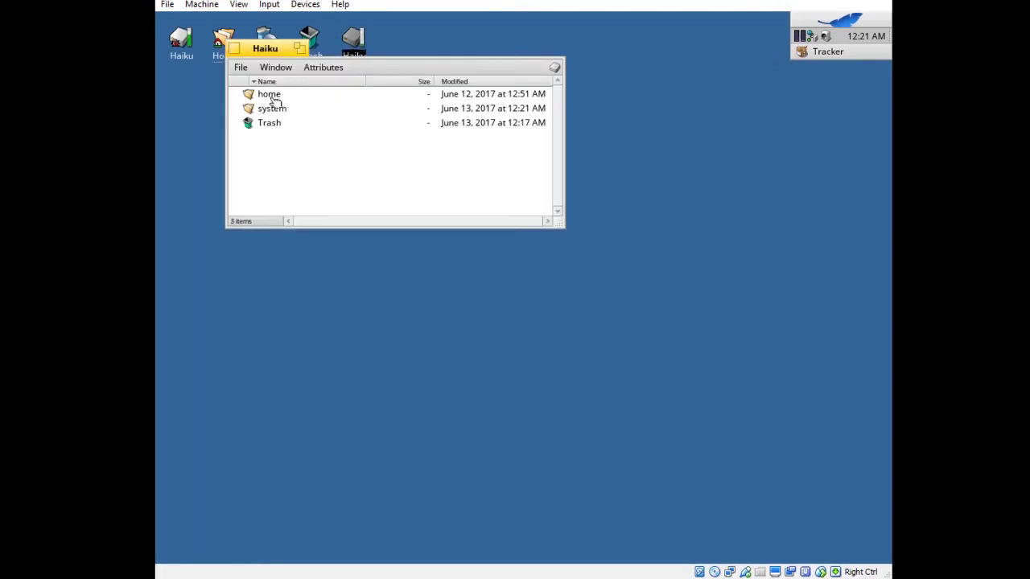
{"action": "left_click", "coordinate": [195, 49]}
{"action": "double_click", "coordinate": [184, 42]}
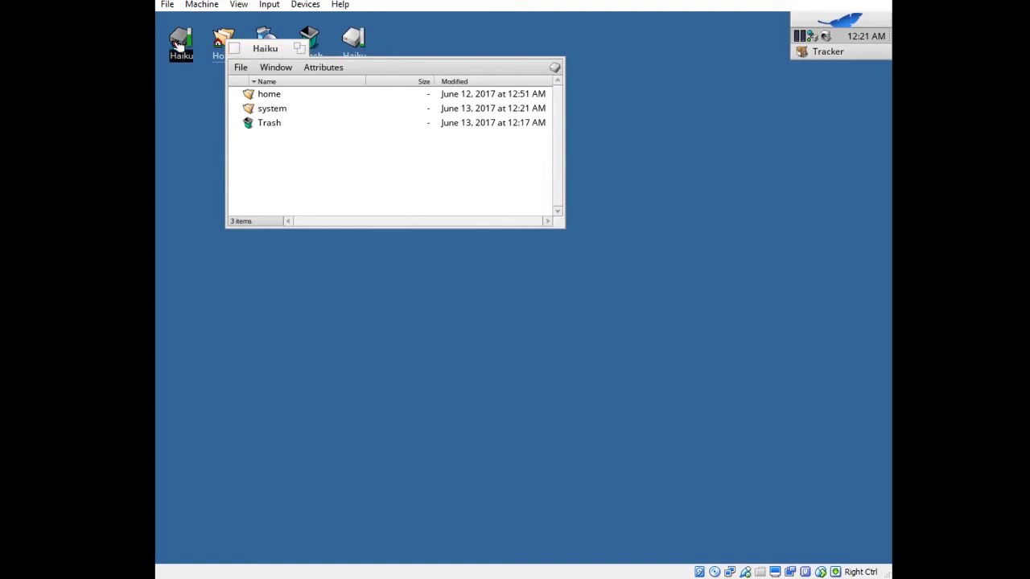
Step: Dismiss the attributes list and bring up the VirtualBox Machine menu
{"action": "left_click", "coordinate": [327, 57]}
{"action": "left_click", "coordinate": [388, 85]}
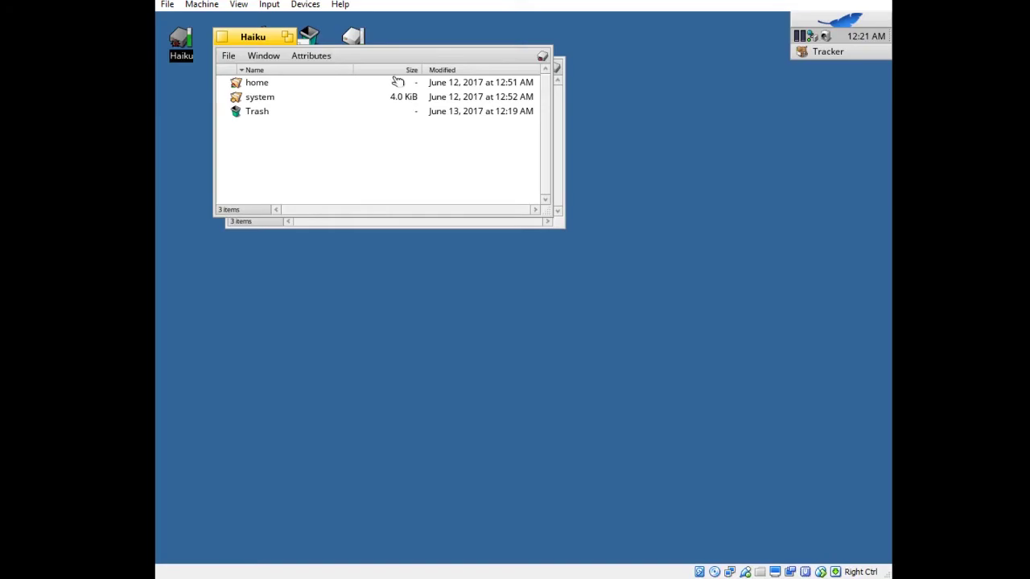
{"action": "left_click", "coordinate": [202, 4]}
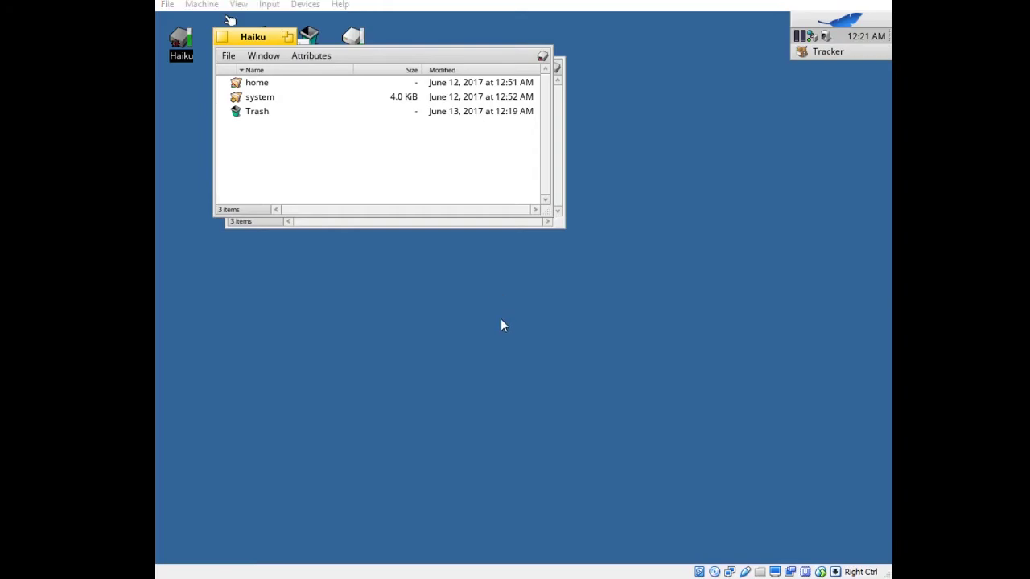
{"action": "left_click", "coordinate": [202, 4]}
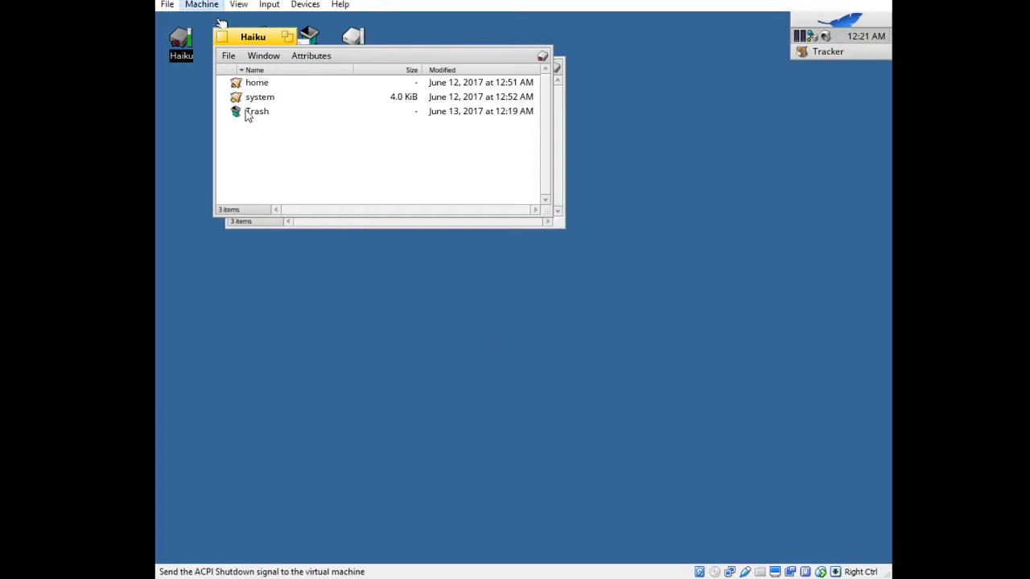
Step: Reset the VM, then reset again from the GRUB rescue prompt to boot the Haiku CD
{"action": "left_click", "coordinate": [248, 109]}
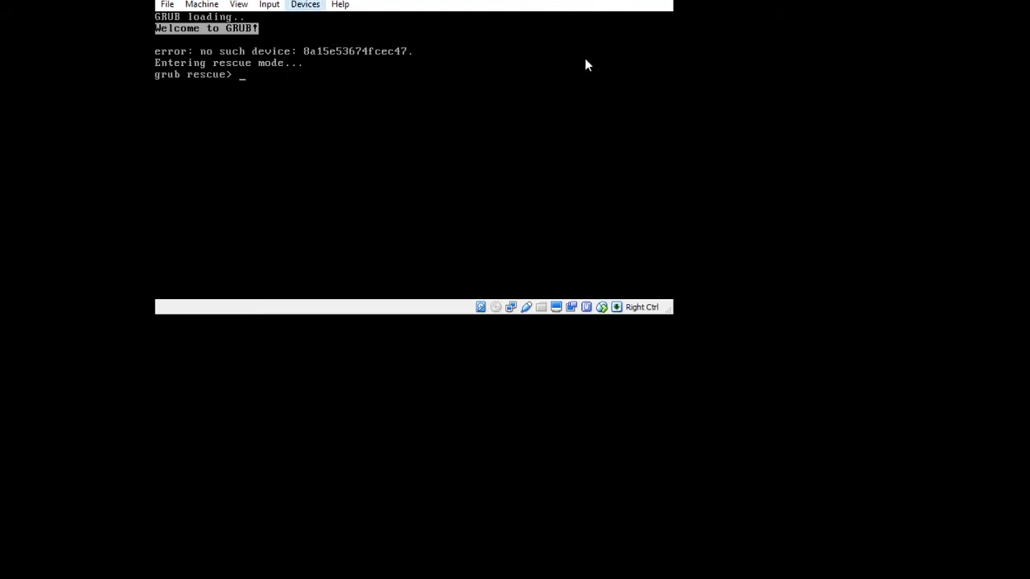
{"action": "left_click", "coordinate": [585, 65]}
{"action": "left_click", "coordinate": [202, 4]}
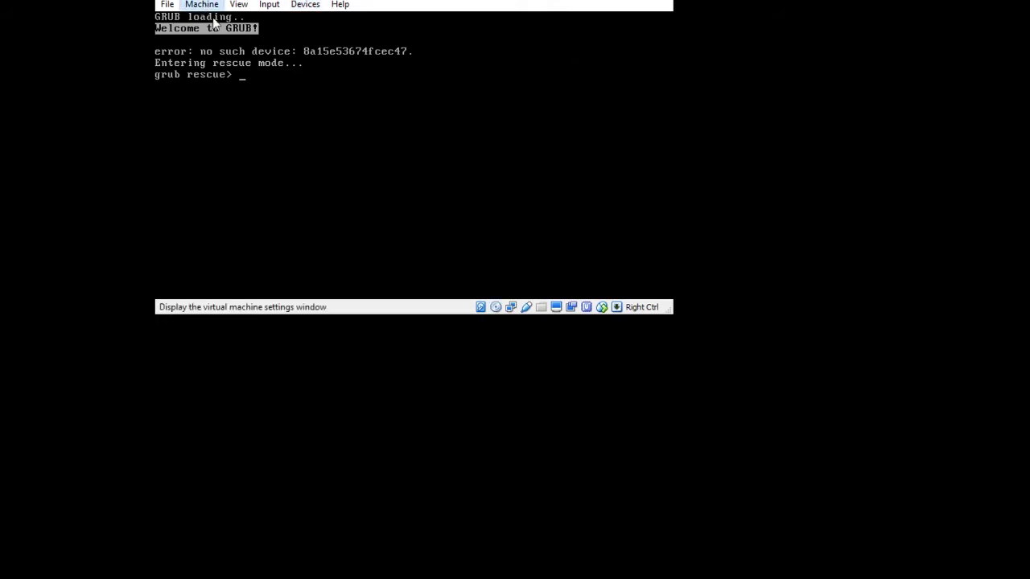
{"action": "left_click", "coordinate": [256, 96]}
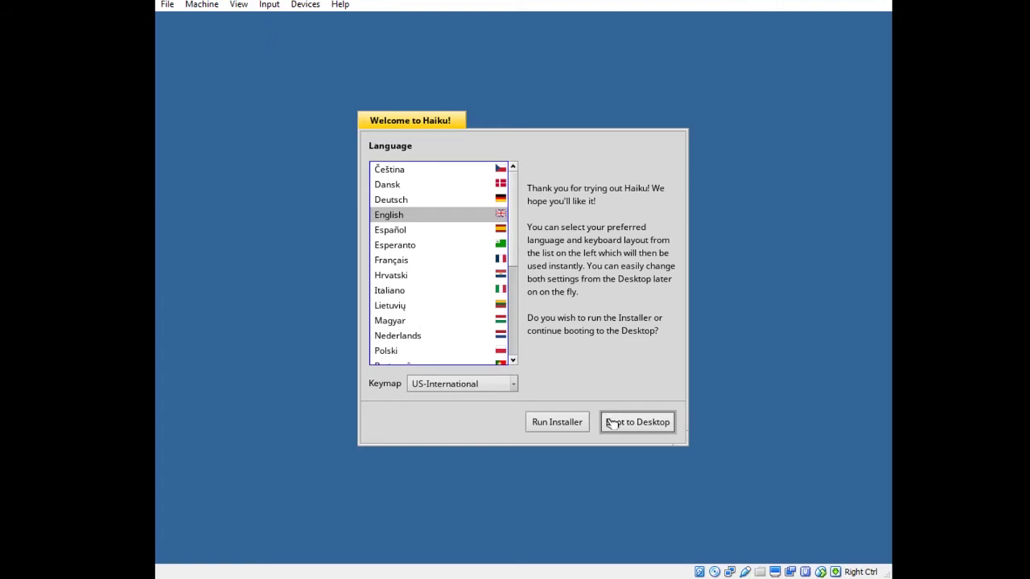
Step: Boot to the live Haiku desktop and dismiss the desktop context menu
{"action": "left_click", "coordinate": [622, 427]}
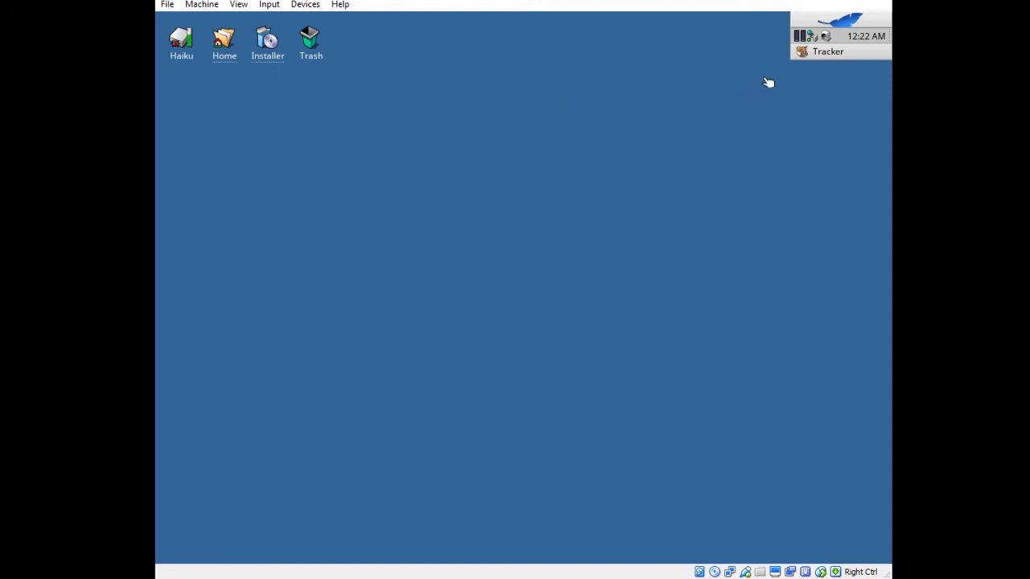
{"action": "right_click", "coordinate": [564, 153]}
{"action": "mouse_move", "coordinate": [604, 161]}
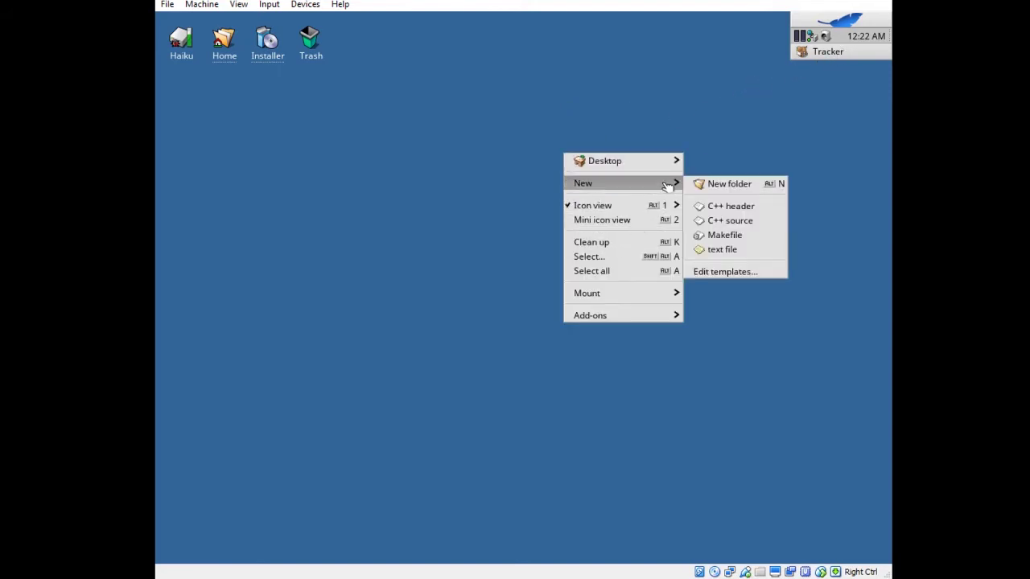
{"action": "mouse_move", "coordinate": [720, 161]}
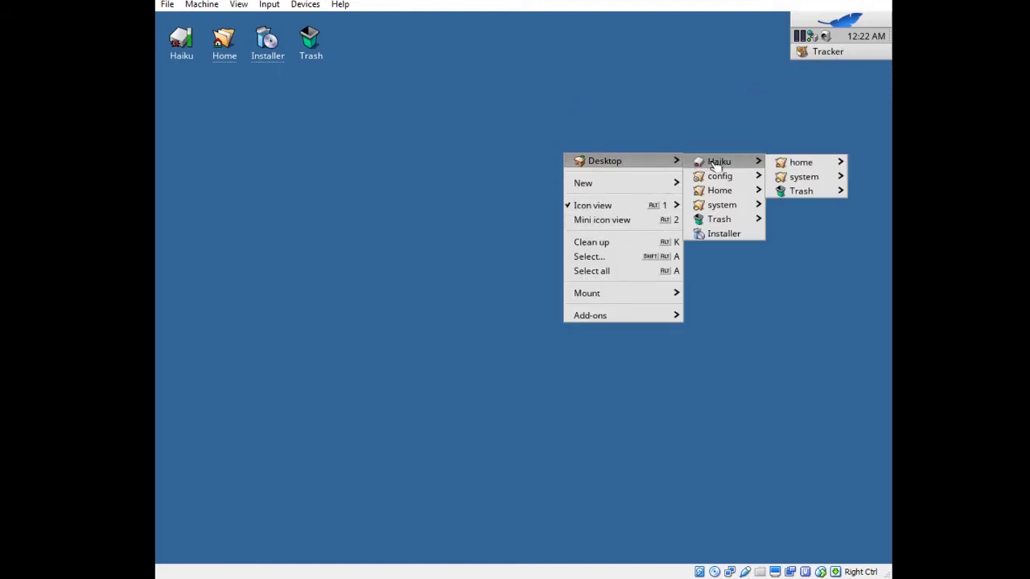
{"action": "left_click", "coordinate": [557, 86]}
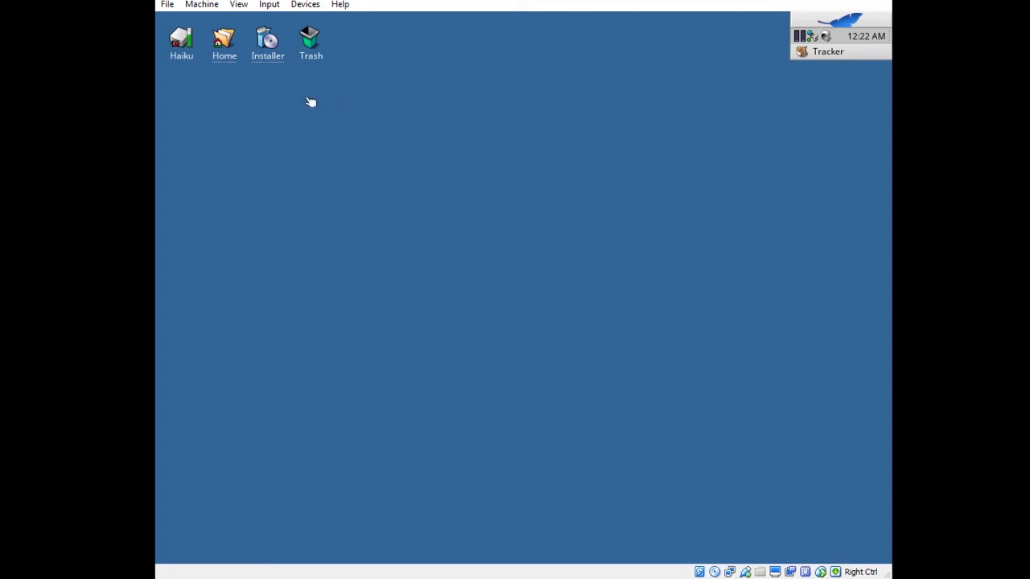
Step: Launch the Haiku Installer and open DriveSetup to set up partitions
{"action": "double_click", "coordinate": [272, 61]}
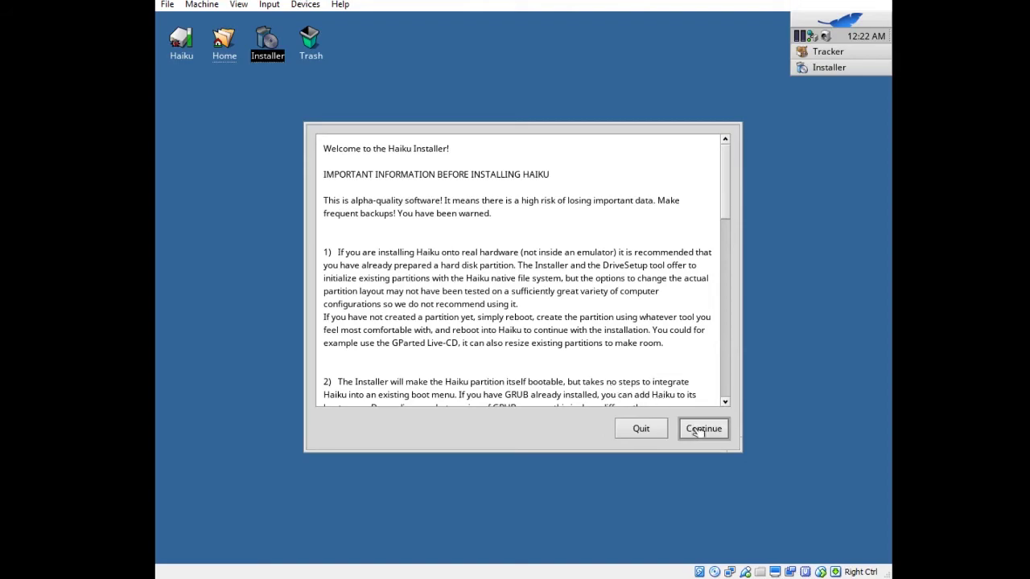
{"action": "left_click", "coordinate": [703, 430]}
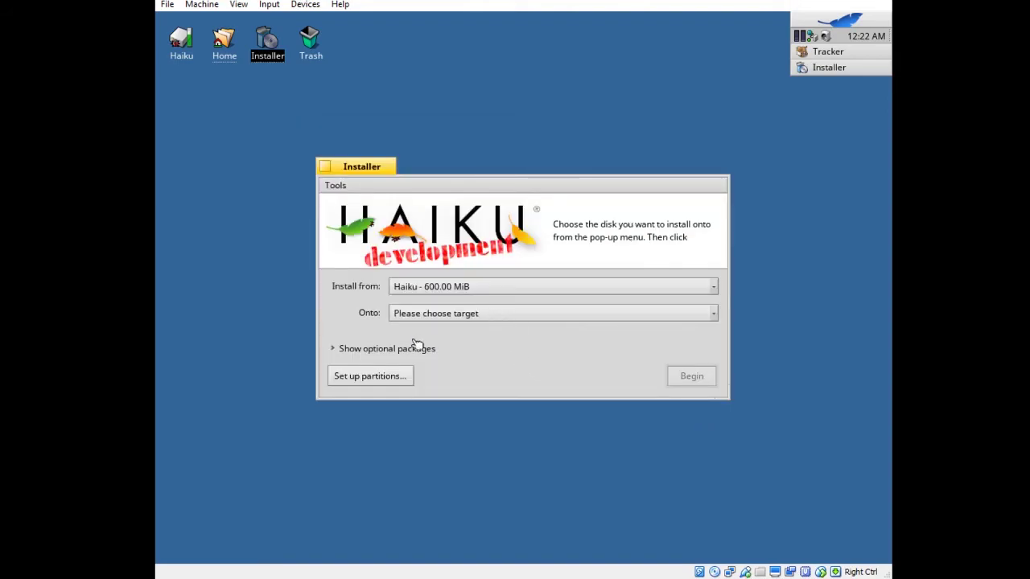
{"action": "left_click", "coordinate": [372, 378]}
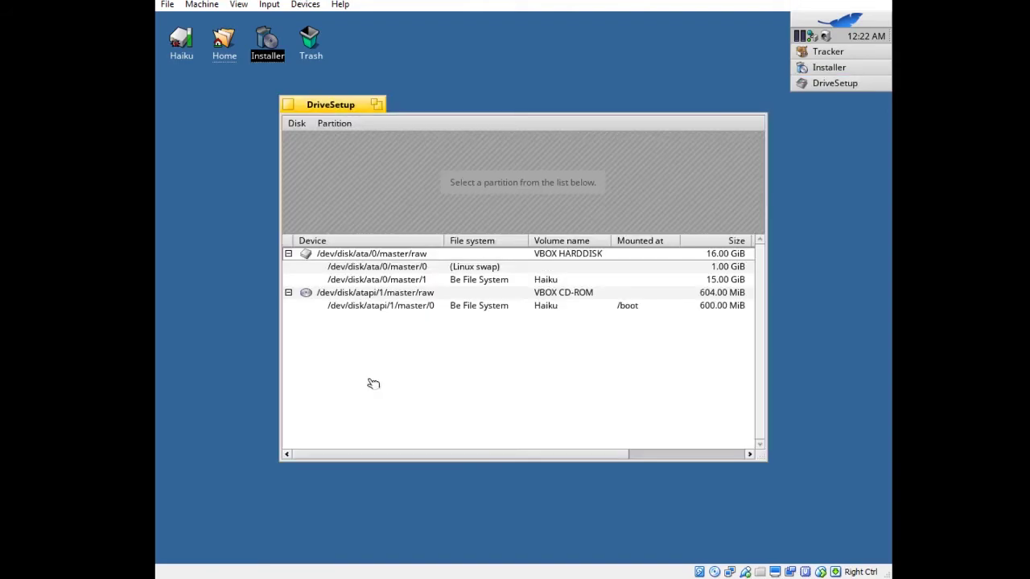
Step: Format the 15 GiB partition as FAT32 named haiku with automatic FAT size, then close DriveSetup
{"action": "left_click", "coordinate": [441, 281]}
{"action": "right_click", "coordinate": [448, 279]}
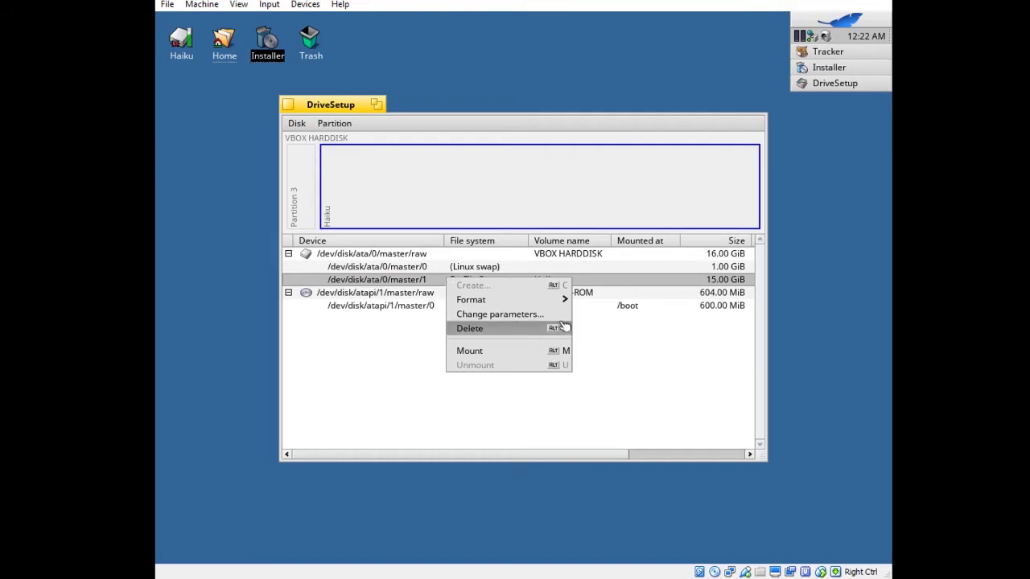
{"action": "mouse_move", "coordinate": [472, 299]}
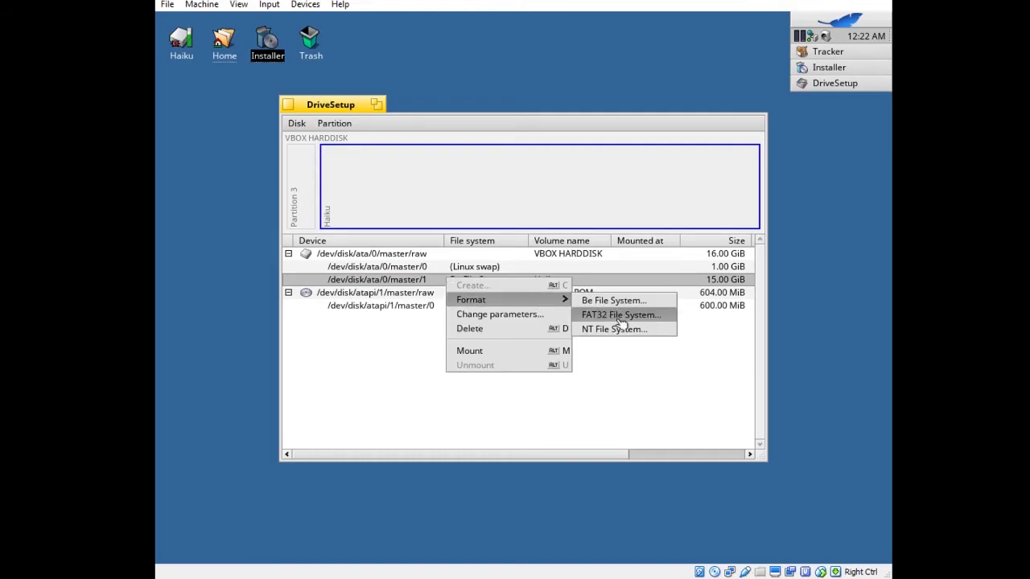
{"action": "left_click", "coordinate": [619, 316]}
{"action": "left_click", "coordinate": [563, 240]}
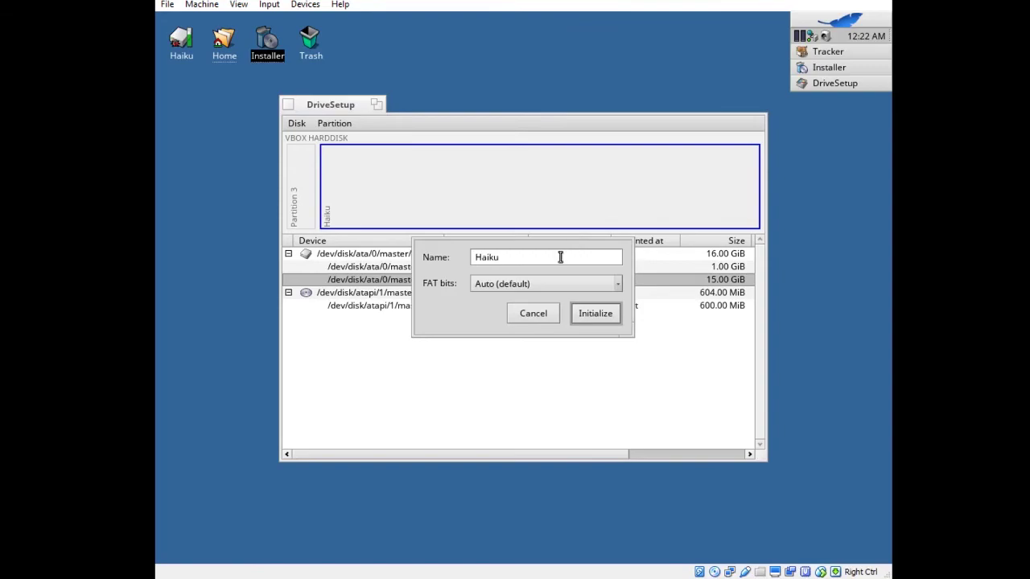
{"action": "left_click", "coordinate": [559, 283]}
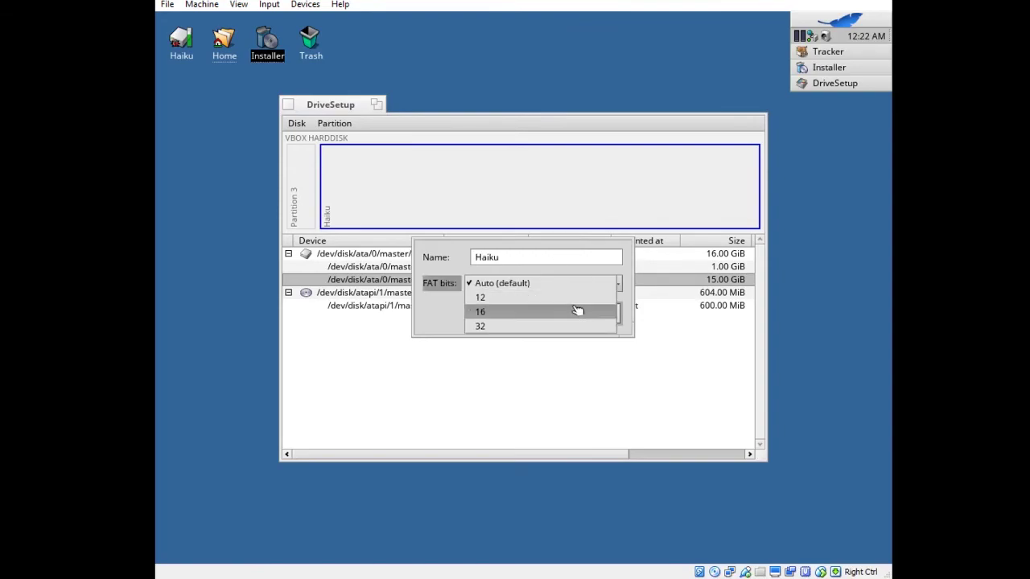
{"action": "left_click", "coordinate": [584, 283]}
{"action": "left_click", "coordinate": [605, 315]}
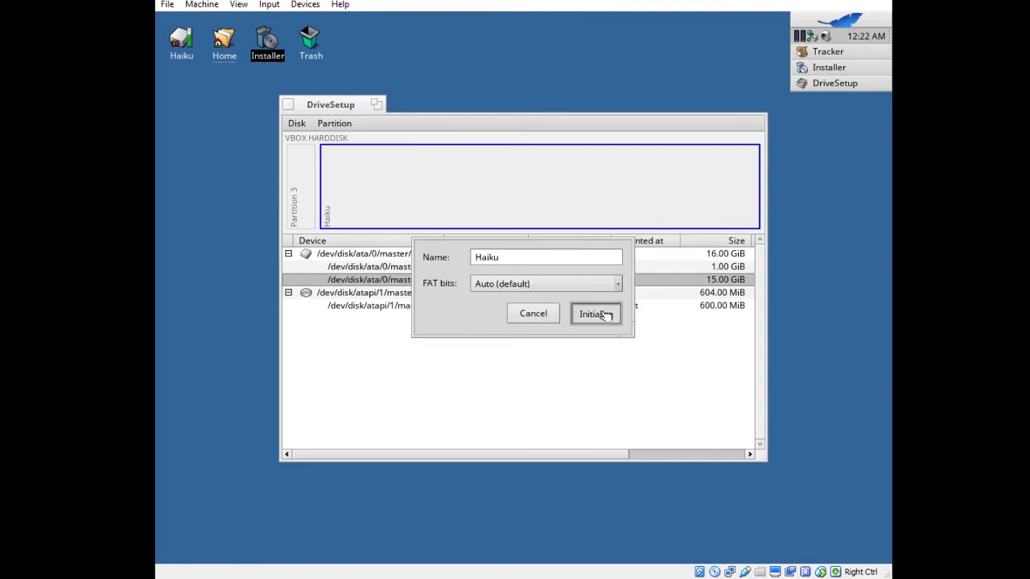
{"action": "left_click", "coordinate": [535, 252]}
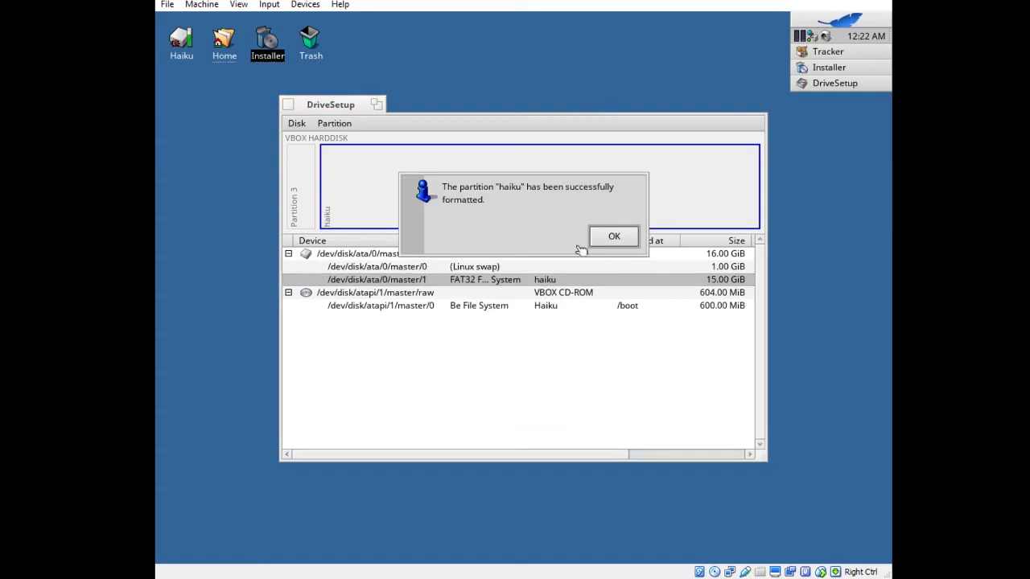
{"action": "left_click", "coordinate": [615, 239]}
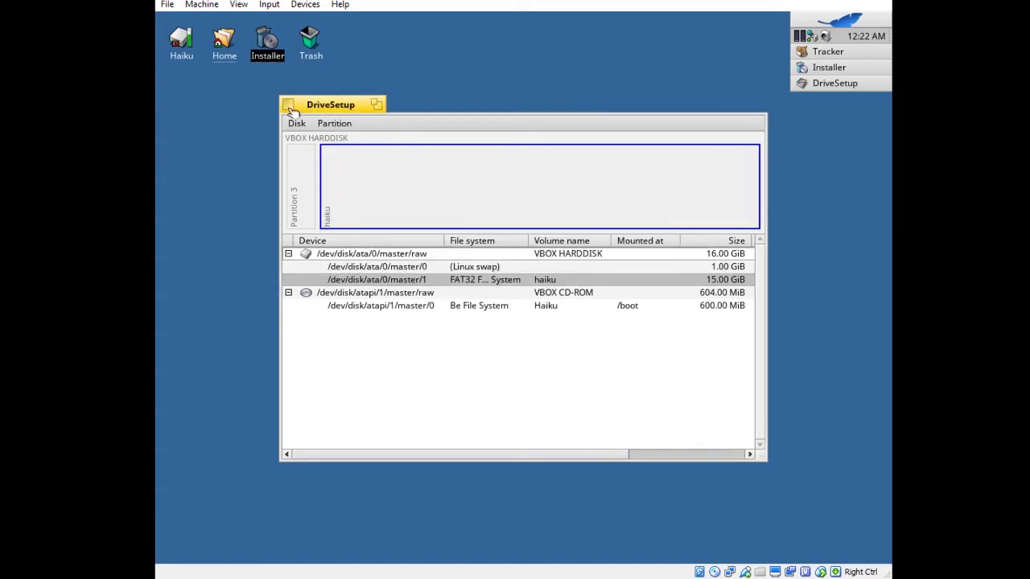
{"action": "left_click", "coordinate": [288, 105]}
Step: Dismiss the no-partitions warning, check the install targets, and reopen DriveSetup
{"action": "left_click", "coordinate": [621, 278]}
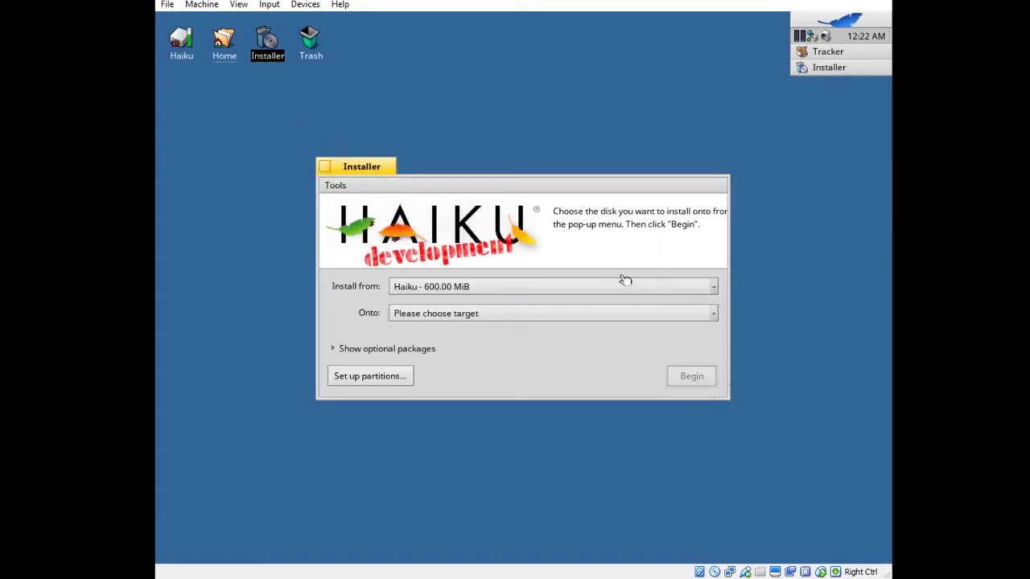
{"action": "left_click", "coordinate": [535, 313]}
{"action": "left_click", "coordinate": [523, 321]}
{"action": "left_click", "coordinate": [376, 376]}
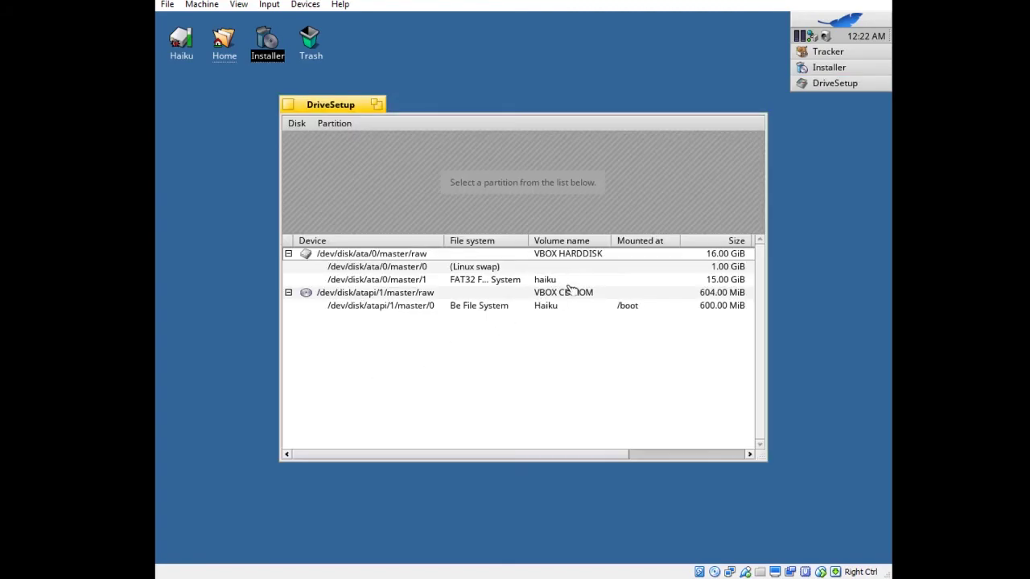
Step: Reformat the 15 GiB haiku partition as NT File System named Haiku, then close DriveSetup
{"action": "left_click", "coordinate": [567, 280]}
{"action": "right_click", "coordinate": [563, 279]}
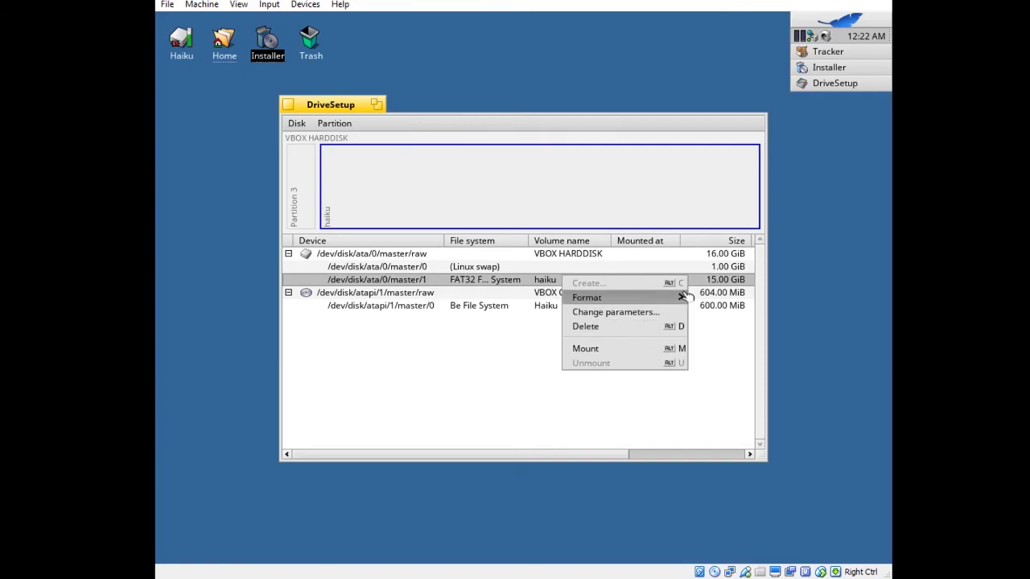
{"action": "left_click", "coordinate": [740, 325]}
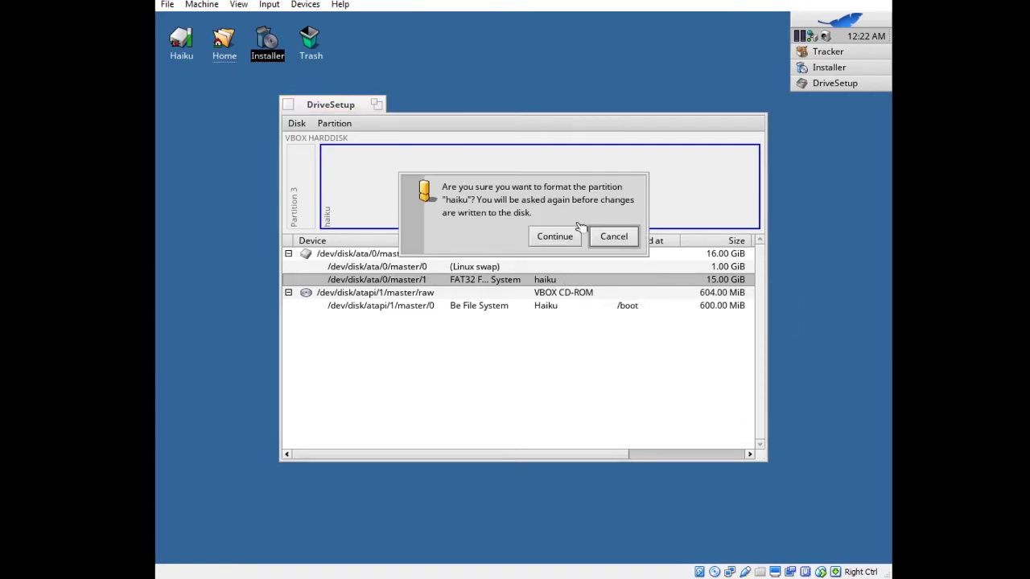
{"action": "left_click", "coordinate": [554, 236]}
{"action": "left_click", "coordinate": [591, 300]}
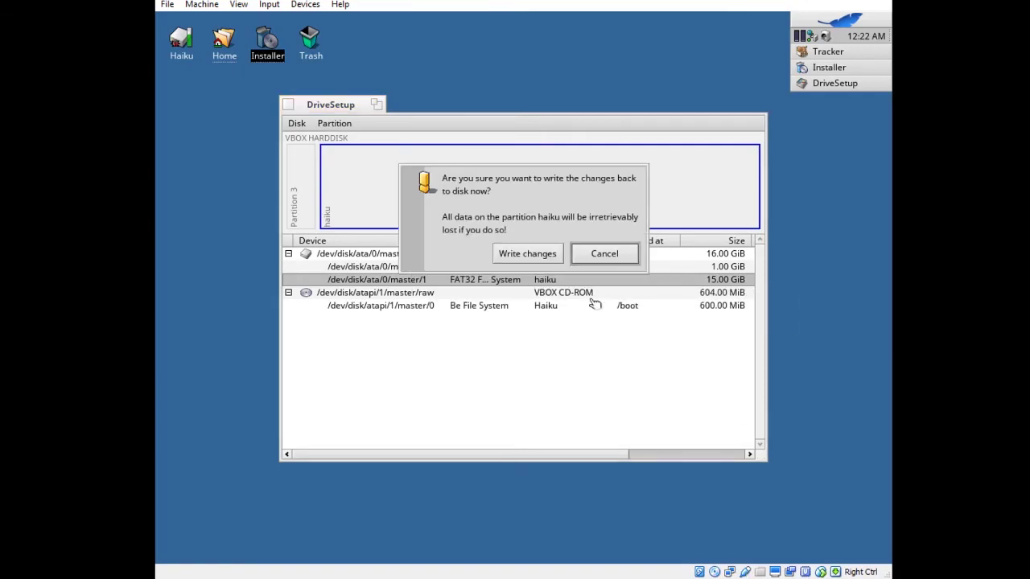
{"action": "left_click", "coordinate": [546, 258]}
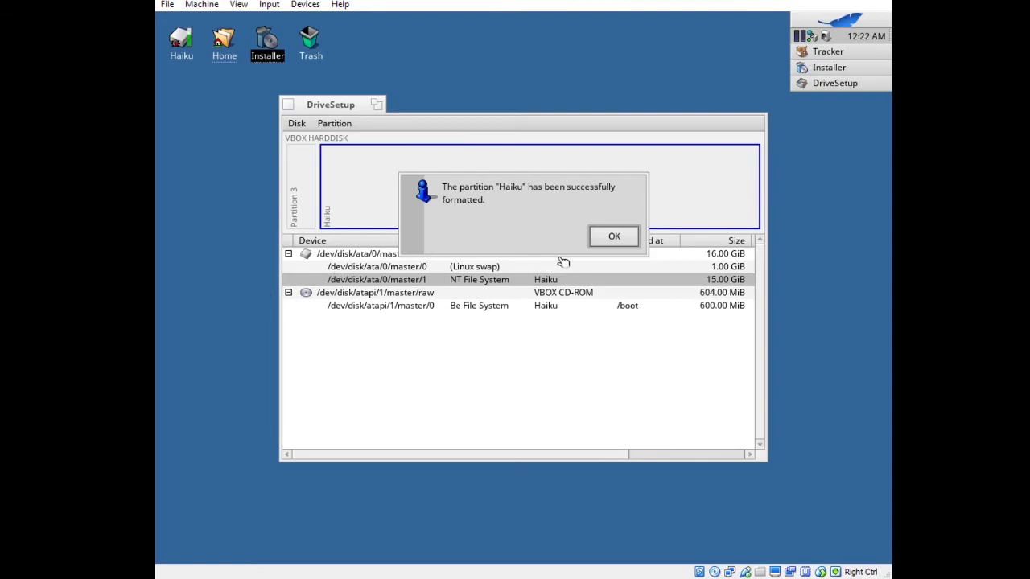
{"action": "left_click", "coordinate": [613, 236]}
{"action": "left_click", "coordinate": [288, 105]}
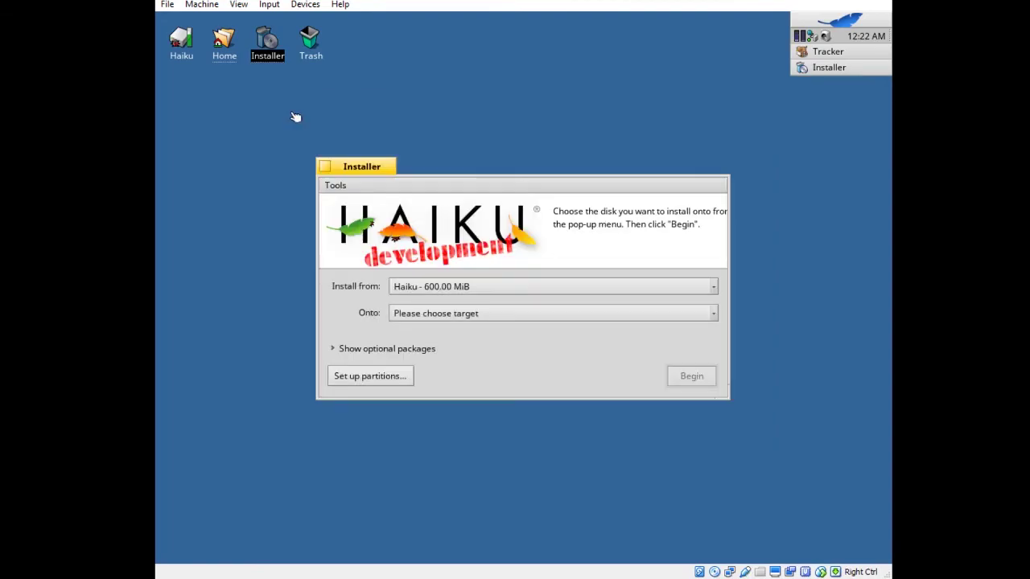
Step: Check the install target list again and return to the partition editor
{"action": "left_click", "coordinate": [441, 316]}
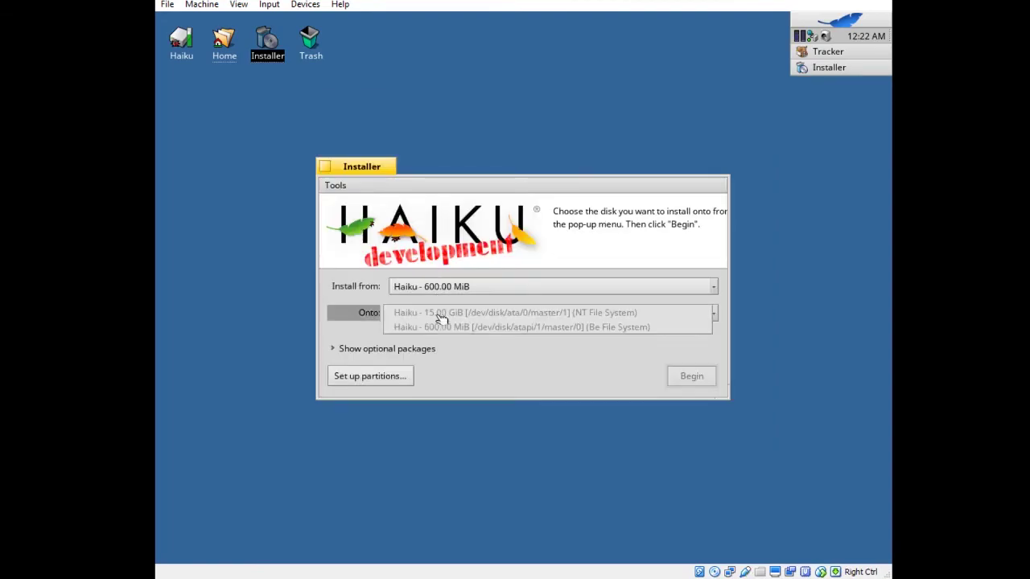
{"action": "left_click", "coordinate": [362, 377]}
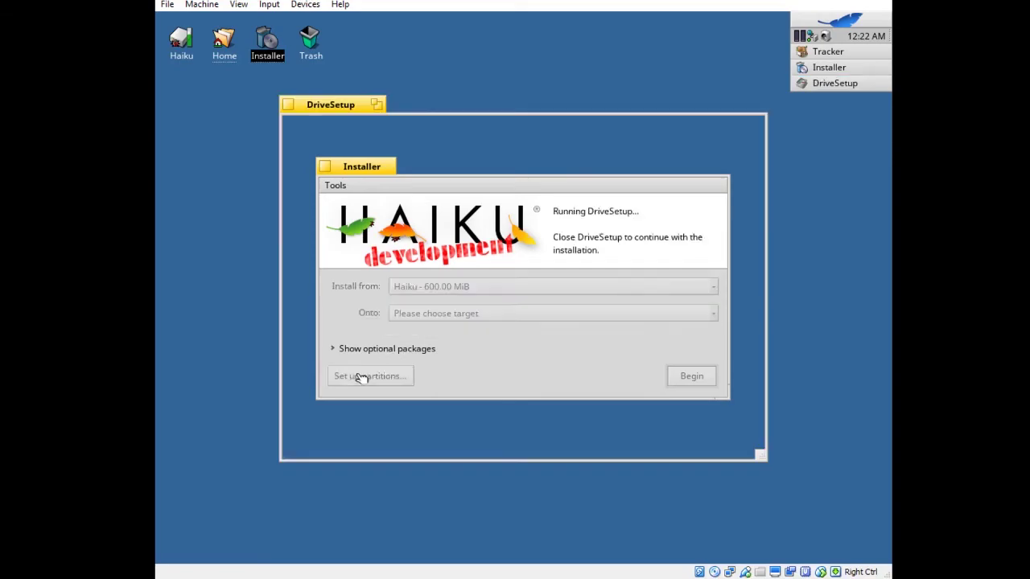
{"action": "left_click", "coordinate": [477, 280]}
Step: Delete the Linux swap partition
{"action": "right_click", "coordinate": [476, 271]}
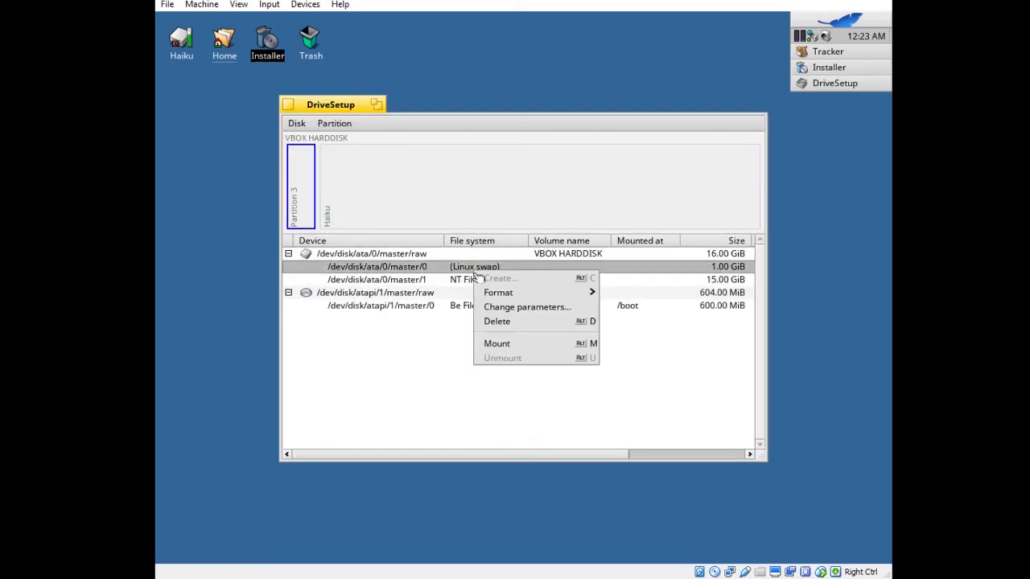
{"action": "left_click", "coordinate": [519, 321]}
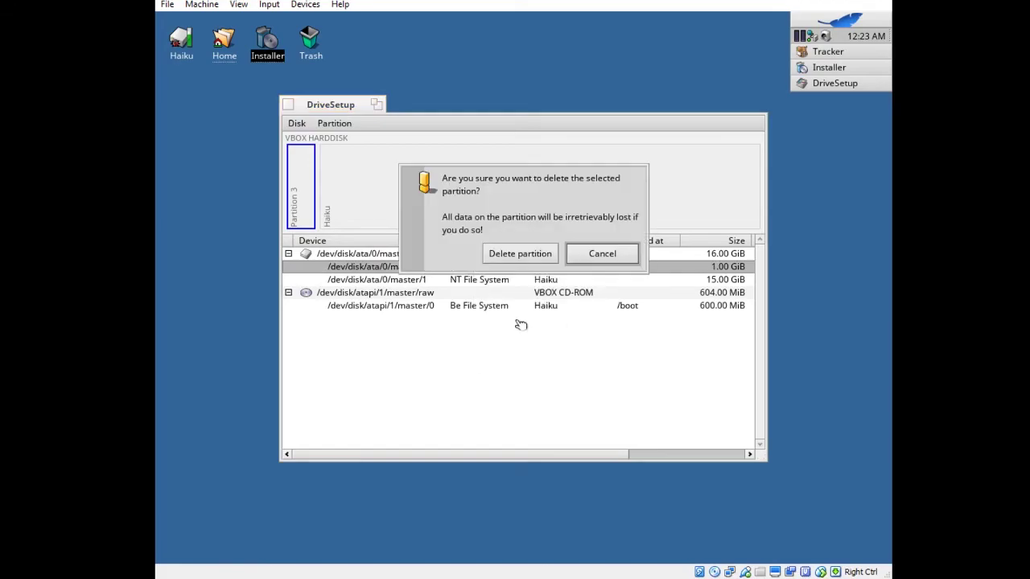
{"action": "left_click", "coordinate": [508, 258]}
Step: Delete the 15 GiB partition, leaving the whole 16 GiB disk empty
{"action": "left_click", "coordinate": [478, 282]}
{"action": "right_click", "coordinate": [478, 284]}
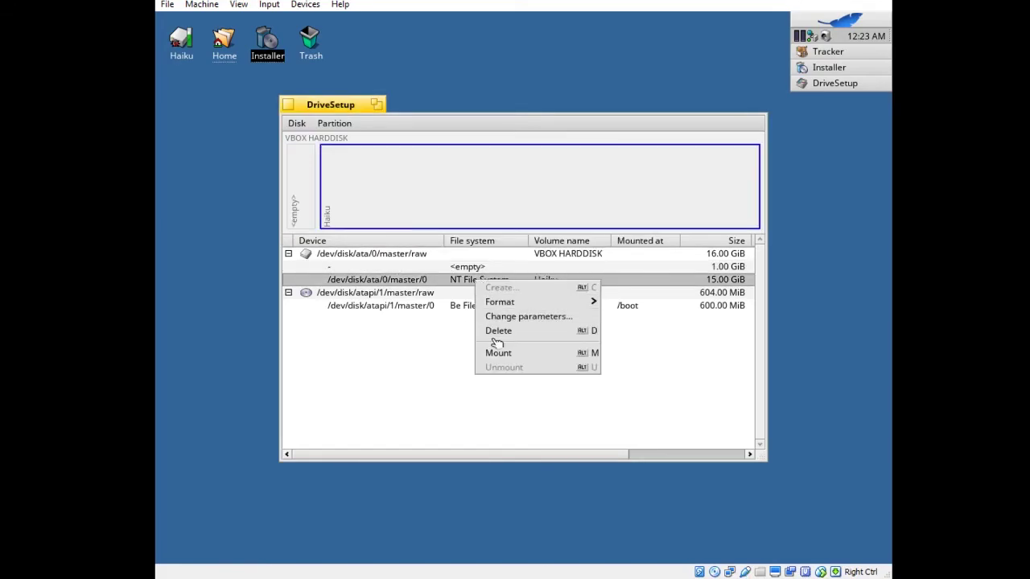
{"action": "left_click", "coordinate": [494, 334]}
{"action": "left_click", "coordinate": [505, 255]}
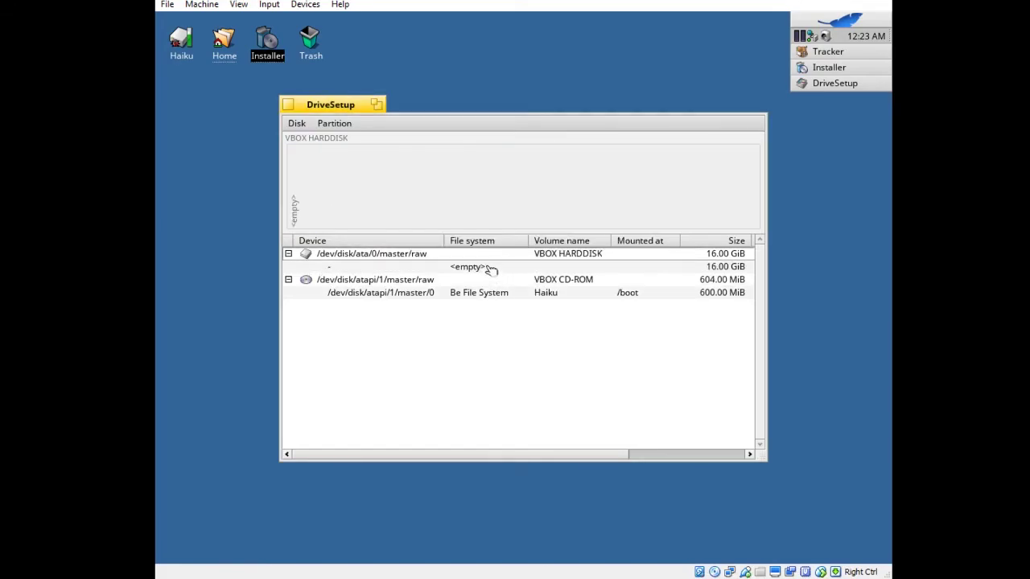
{"action": "right_click", "coordinate": [488, 269]}
Step: Create a full-disk 16 GiB partition of type MBR partition nest and write it
{"action": "left_click", "coordinate": [525, 274]}
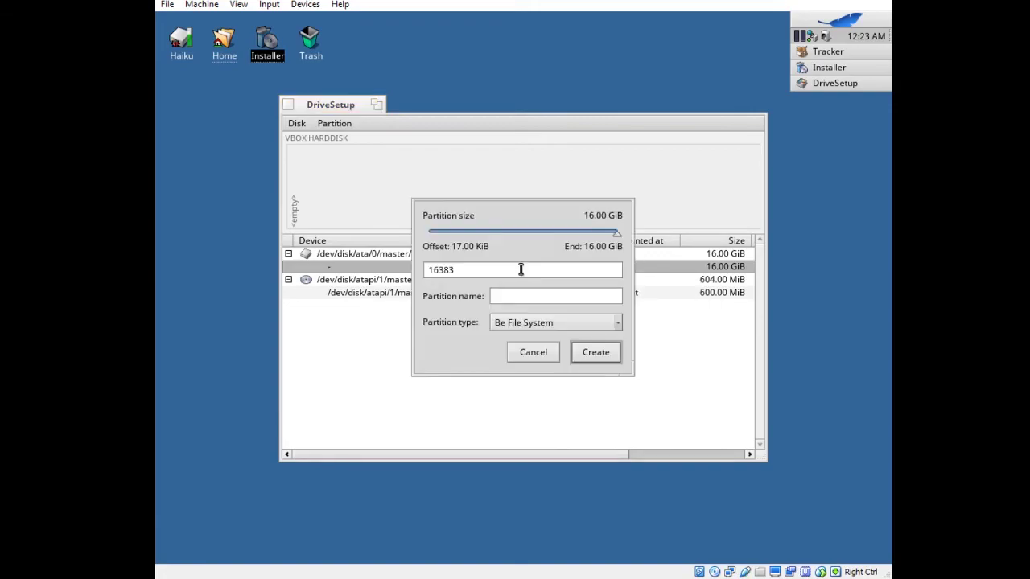
{"action": "left_click", "coordinate": [534, 323]}
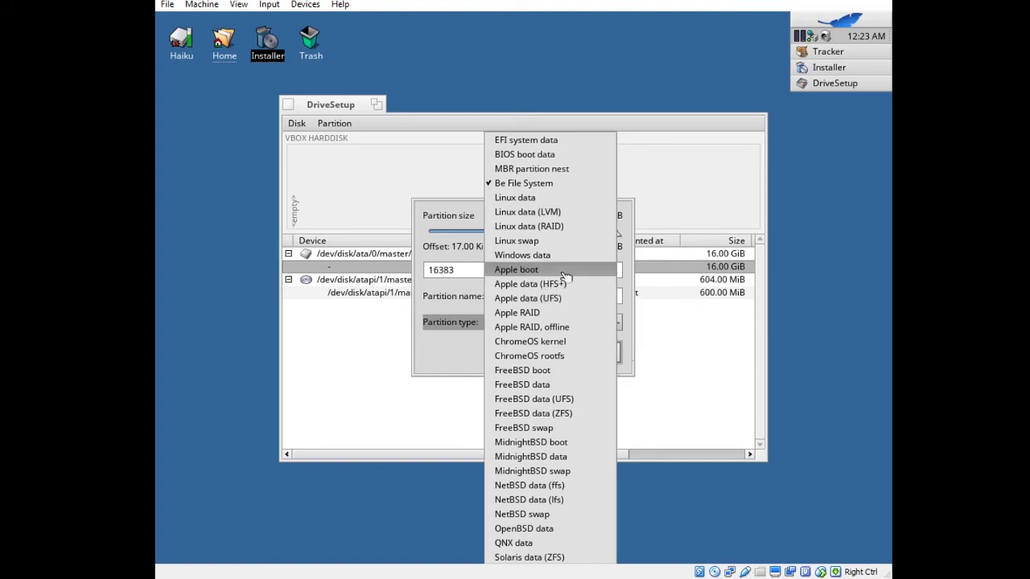
{"action": "left_click", "coordinate": [542, 177]}
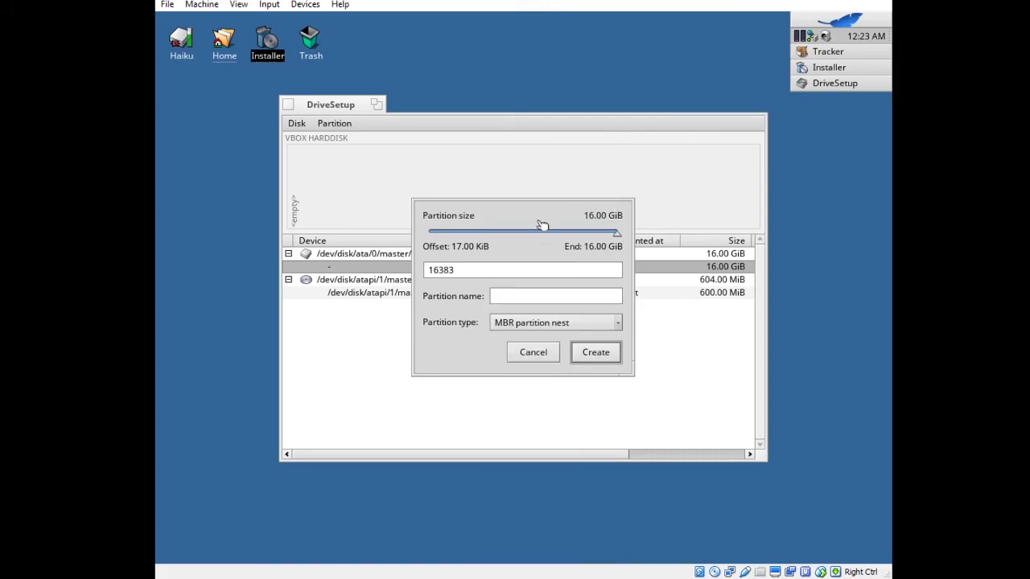
{"action": "left_click", "coordinate": [600, 362]}
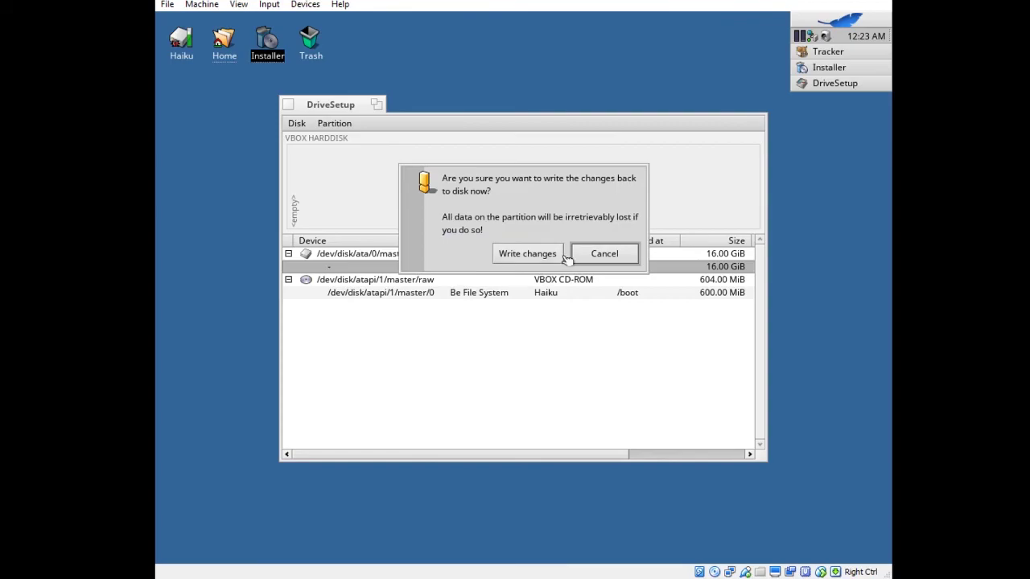
{"action": "left_click", "coordinate": [533, 262]}
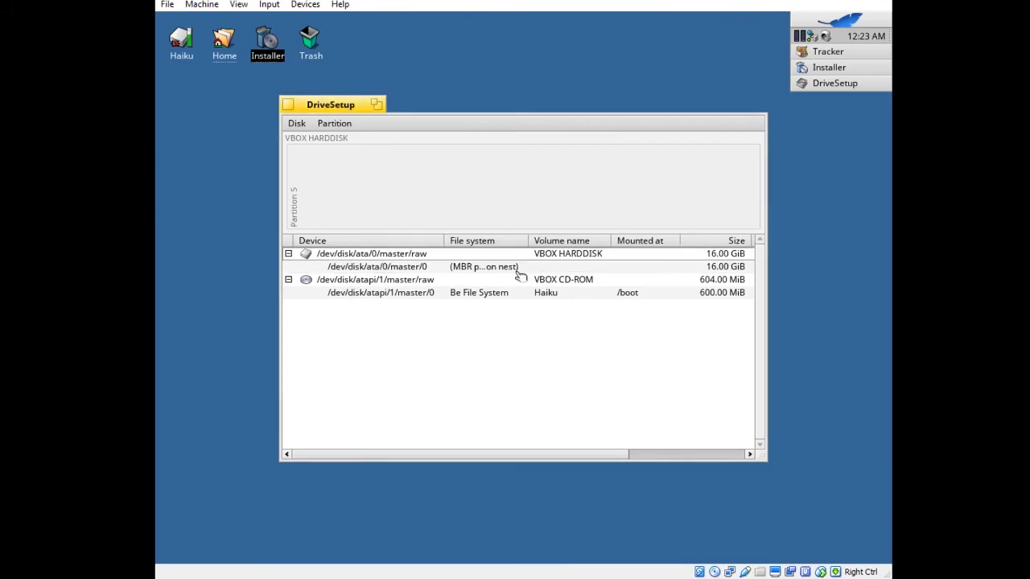
Step: Format the new 16 GiB partition as Be File System named Haiku and write it
{"action": "left_click", "coordinate": [518, 274]}
{"action": "right_click", "coordinate": [519, 275]}
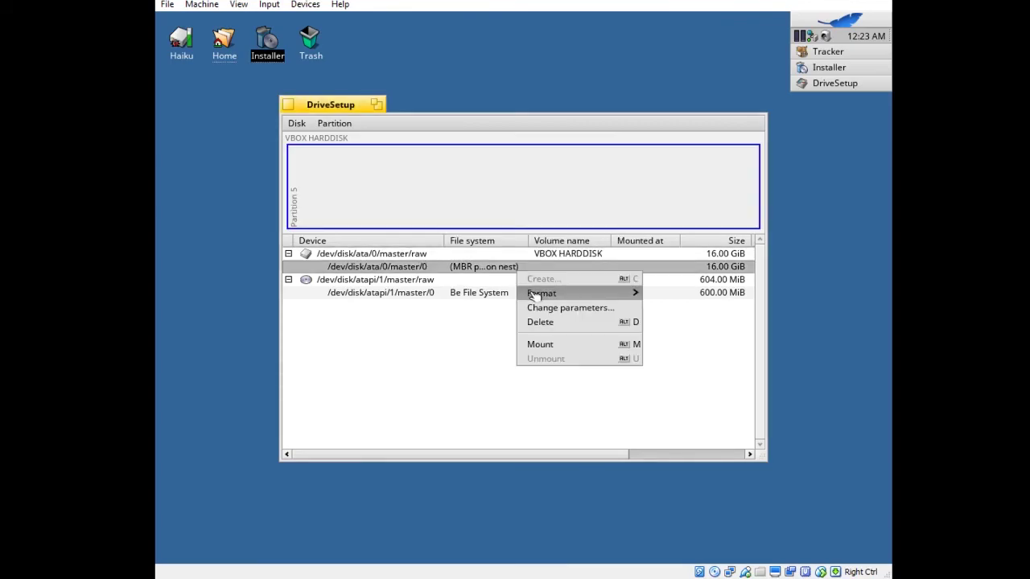
{"action": "mouse_move", "coordinate": [555, 293]}
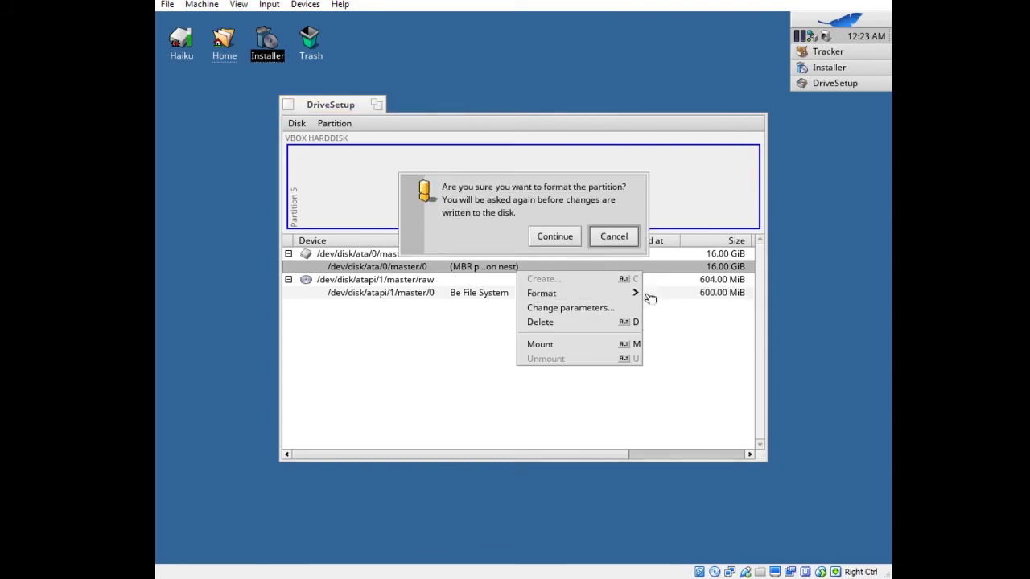
{"action": "left_click", "coordinate": [651, 295]}
{"action": "left_click", "coordinate": [567, 242]}
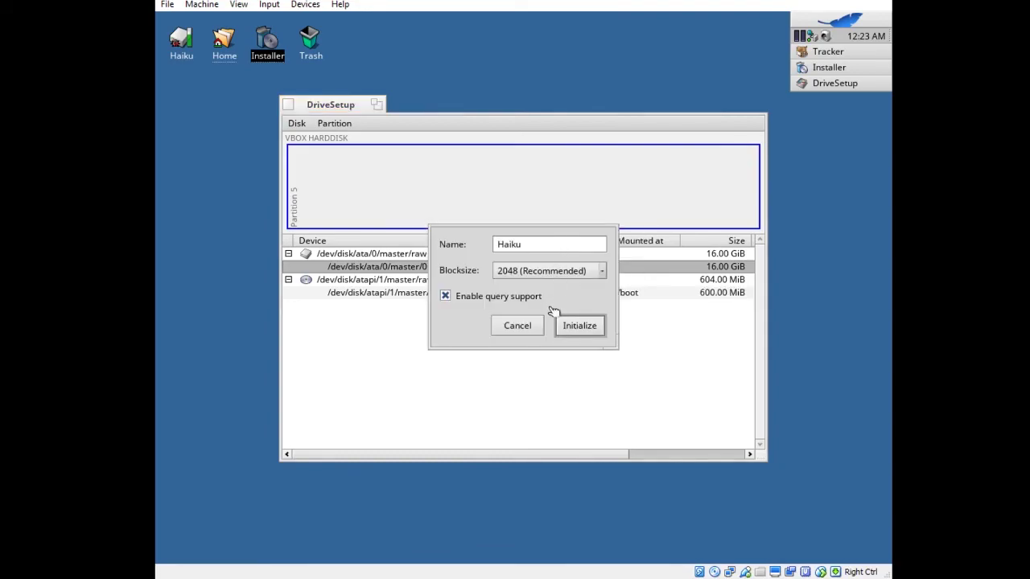
{"action": "left_click", "coordinate": [591, 330]}
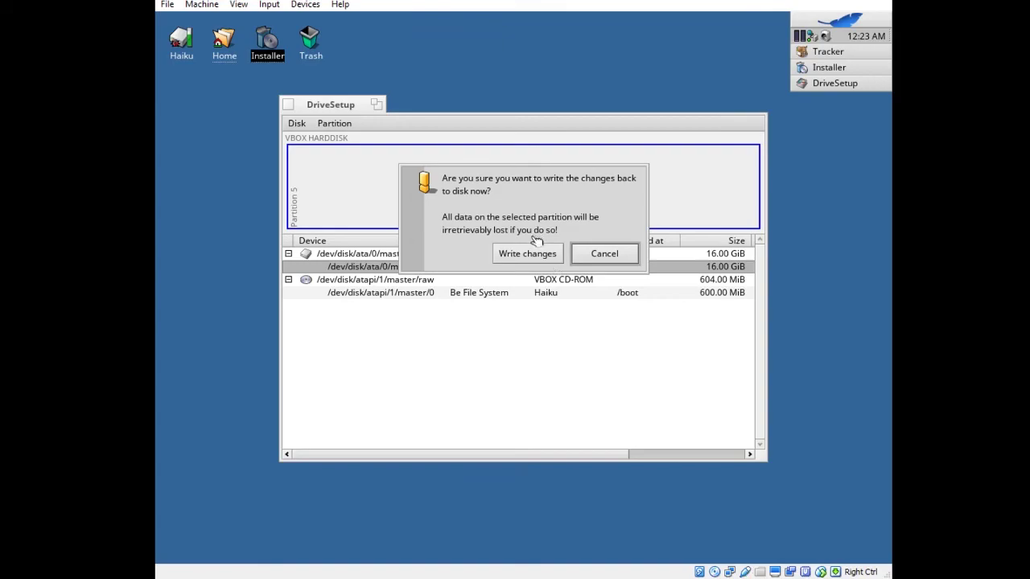
{"action": "left_click", "coordinate": [531, 258]}
{"action": "left_click", "coordinate": [605, 240]}
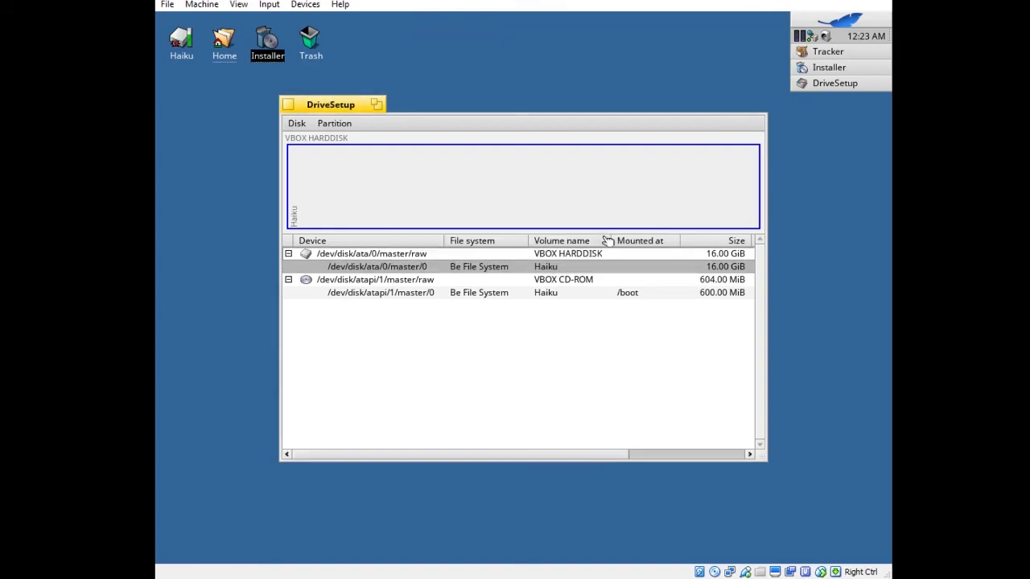
Step: Close DriveSetup and pick Haiku - 16.00 GiB as the install target
{"action": "left_click", "coordinate": [288, 105]}
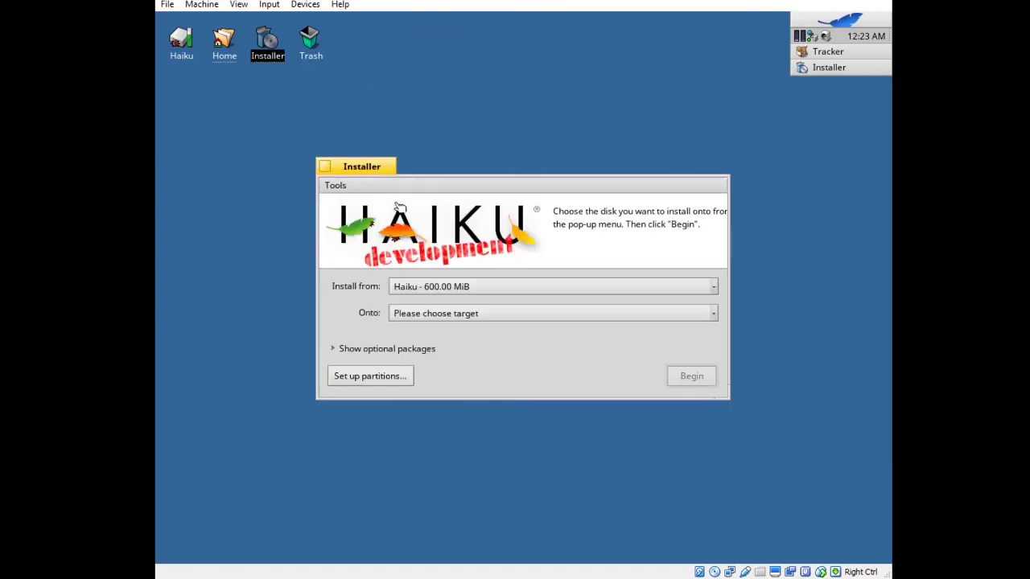
{"action": "left_click", "coordinate": [472, 315]}
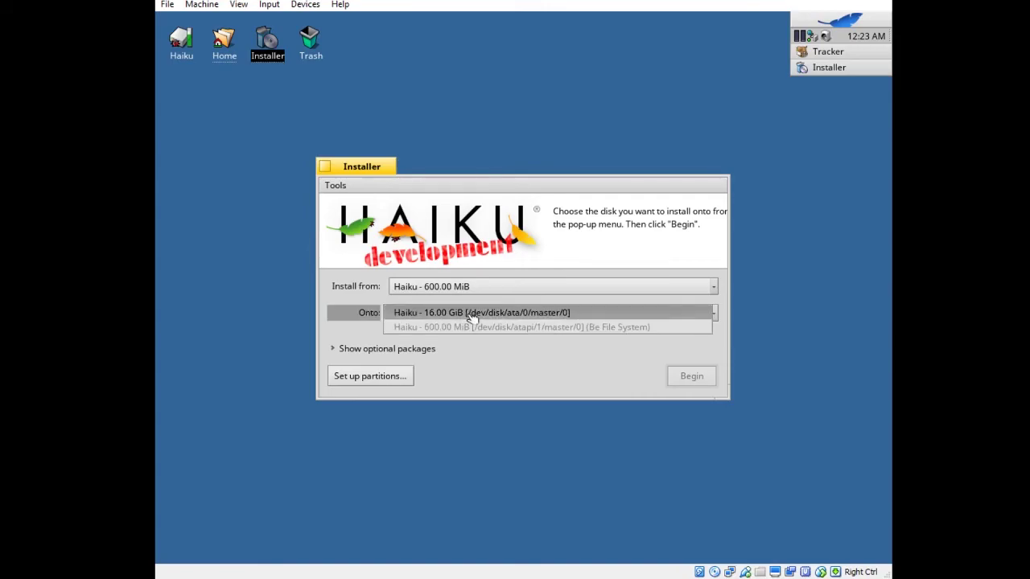
{"action": "left_click", "coordinate": [474, 321]}
Step: Install Haiku, then quit the finished Installer
{"action": "left_click", "coordinate": [690, 376]}
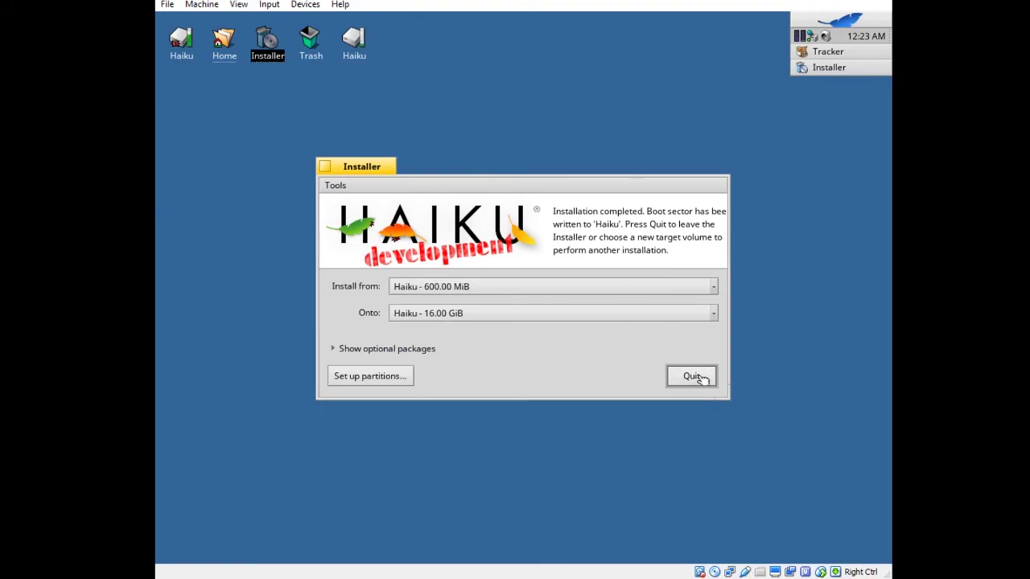
{"action": "left_click", "coordinate": [694, 377]}
{"action": "left_click", "coordinate": [858, 24]}
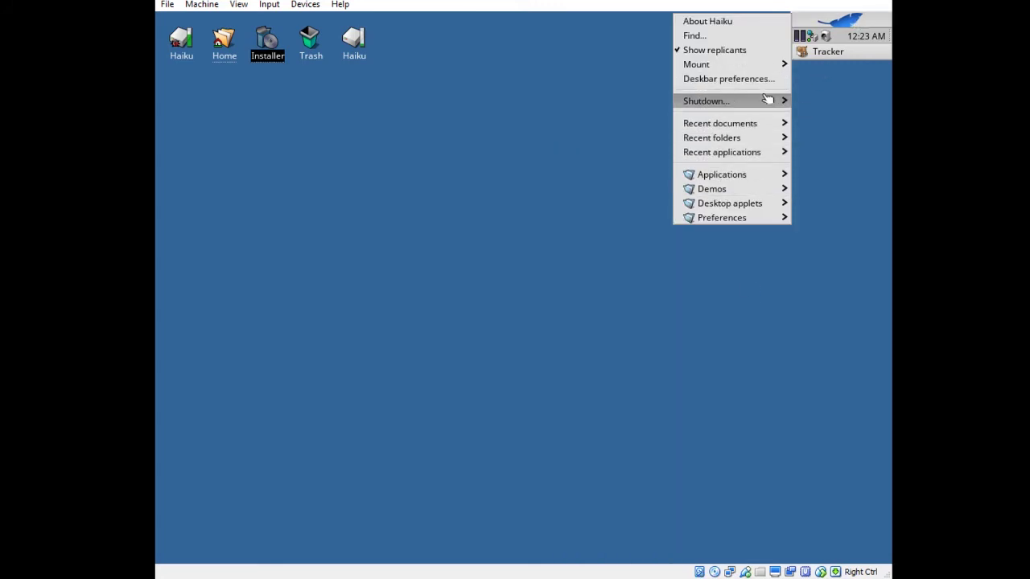
{"action": "mouse_move", "coordinate": [705, 101]}
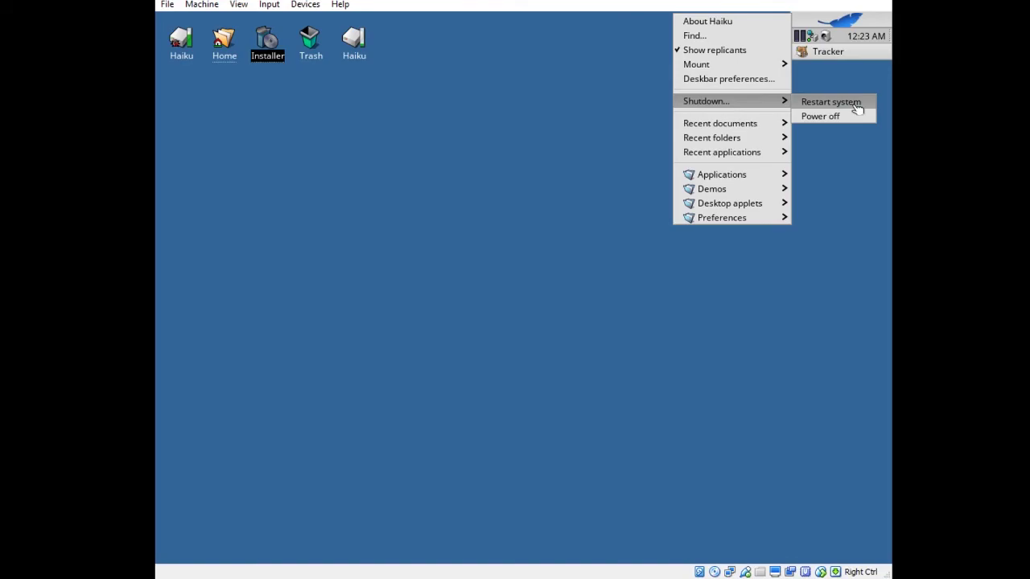
Step: Restart Haiku, which ends in a no-boot-partitions kernel panic
{"action": "left_click", "coordinate": [857, 110]}
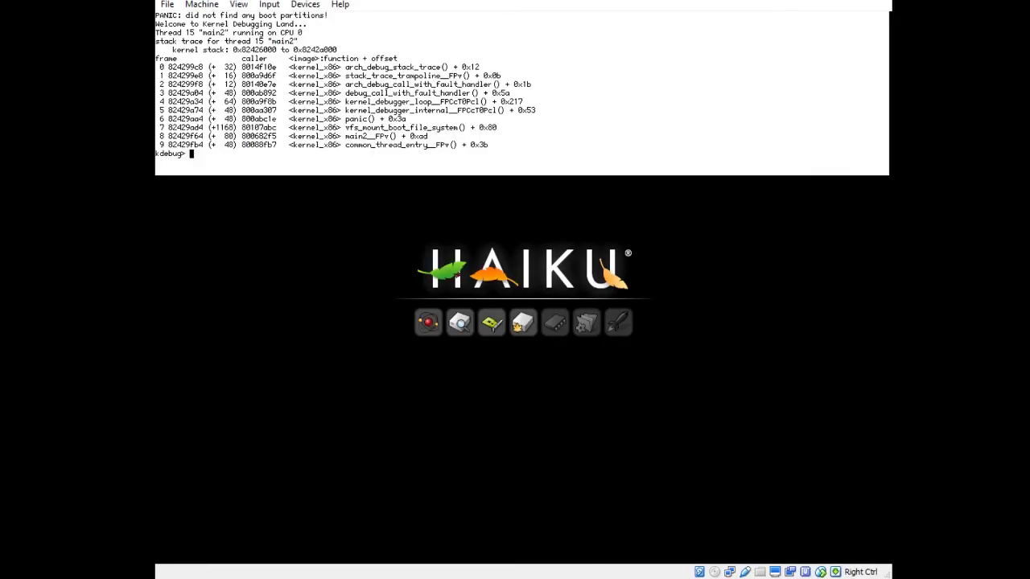
Step: Reset the panicked VM from VirtualBox's Machine menu, landing at a GRUB prompt
{"action": "left_click", "coordinate": [201, 4]}
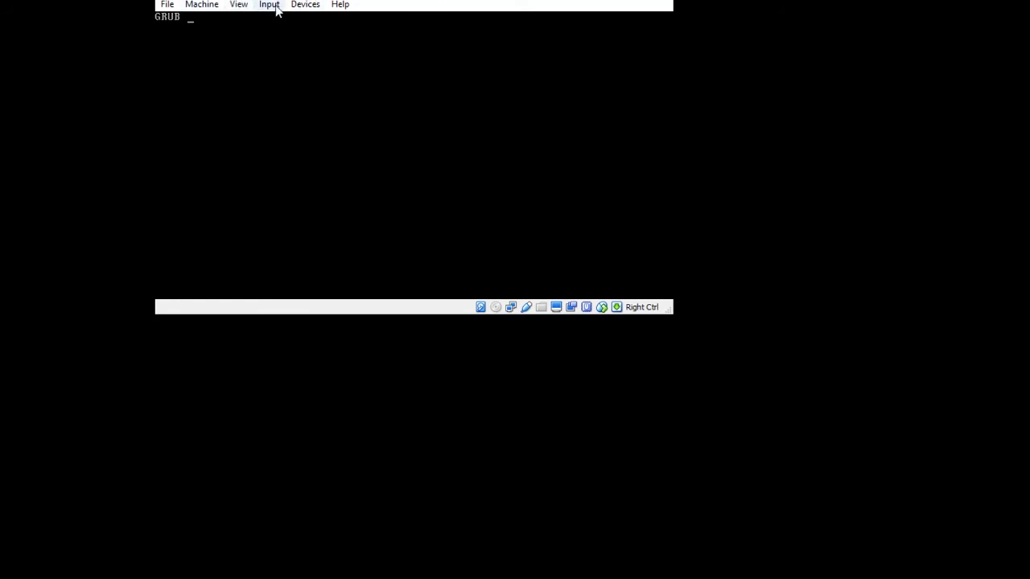
{"action": "left_click", "coordinate": [205, 7]}
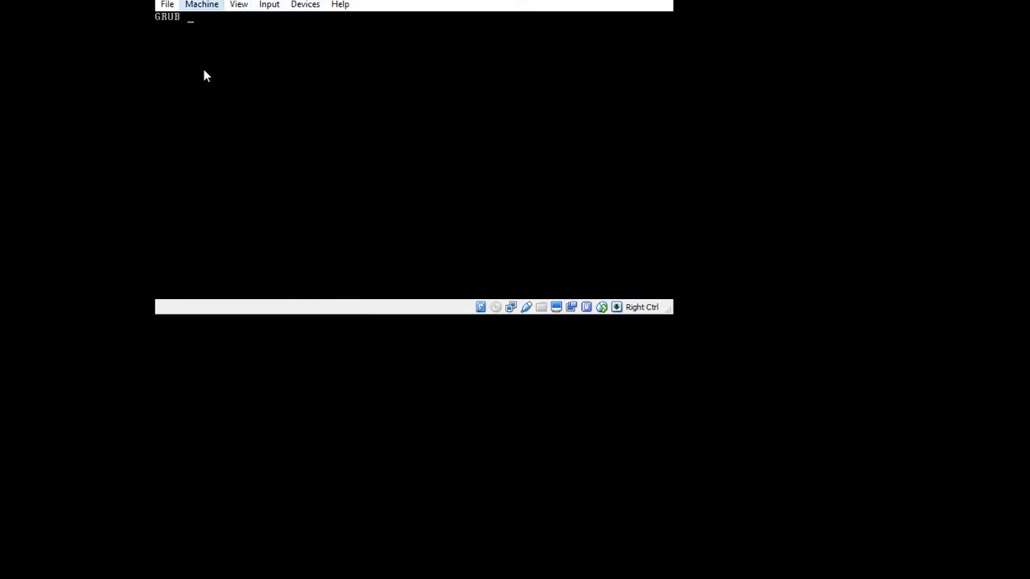
{"action": "left_click", "coordinate": [209, 99]}
{"action": "left_click", "coordinate": [318, 5]}
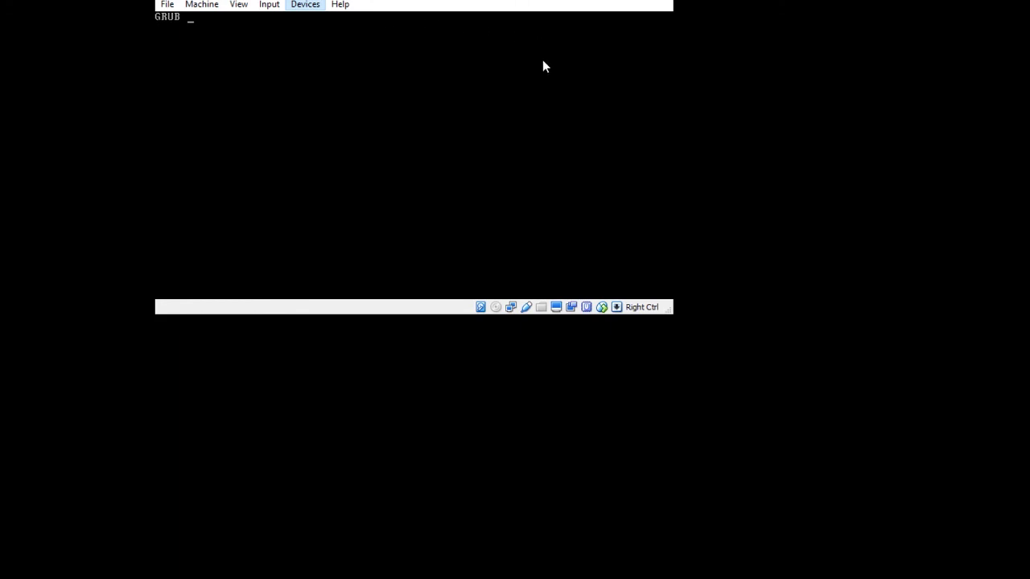
{"action": "left_click", "coordinate": [461, 4]}
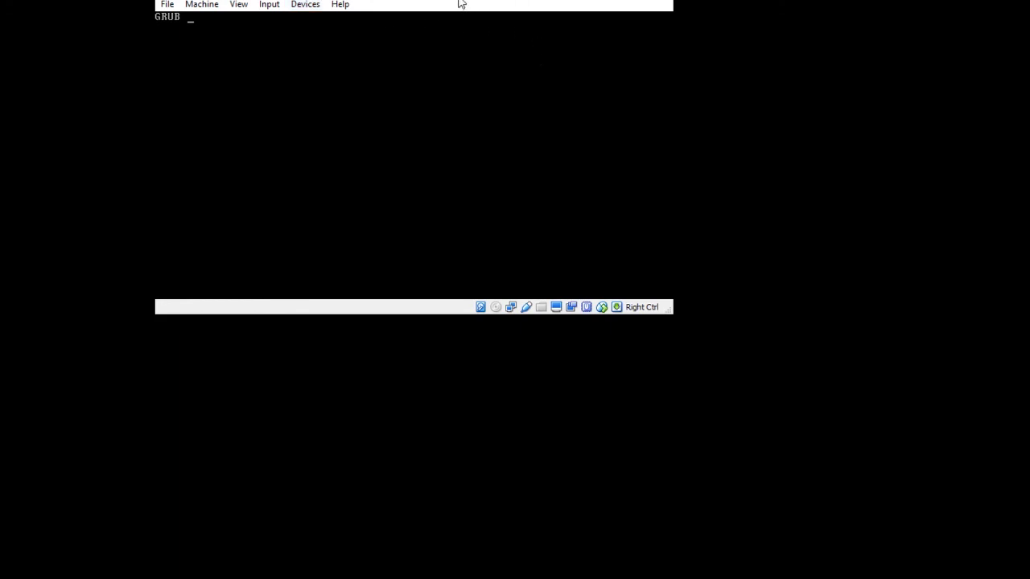